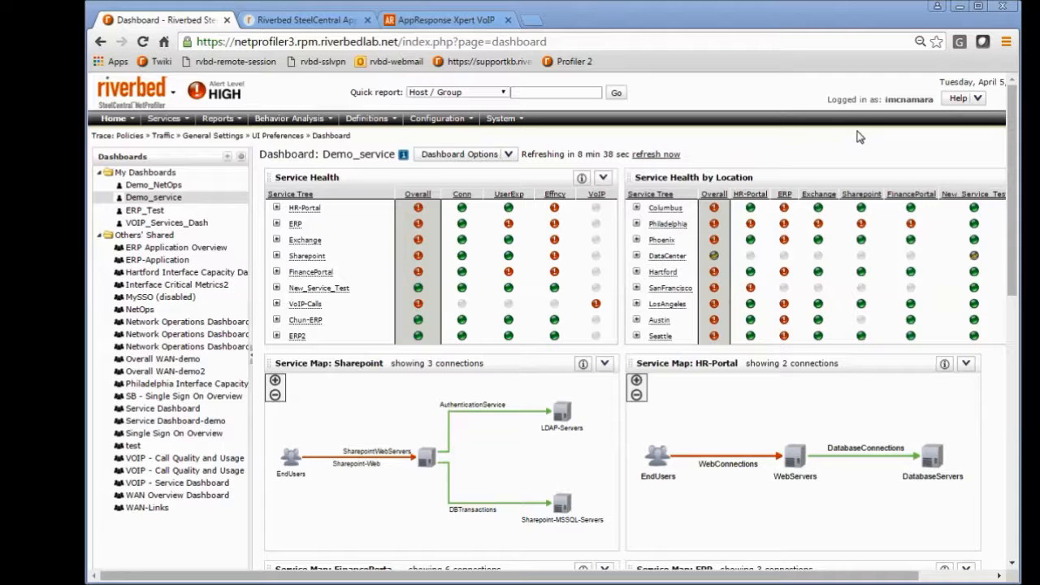
# Step: Examine the Demo_service dashboard's service health tables, the service maps for each application and the LosAngeles location map
pyautogui.moveTo(1010, 131); pyautogui.dragTo(1010, 131)
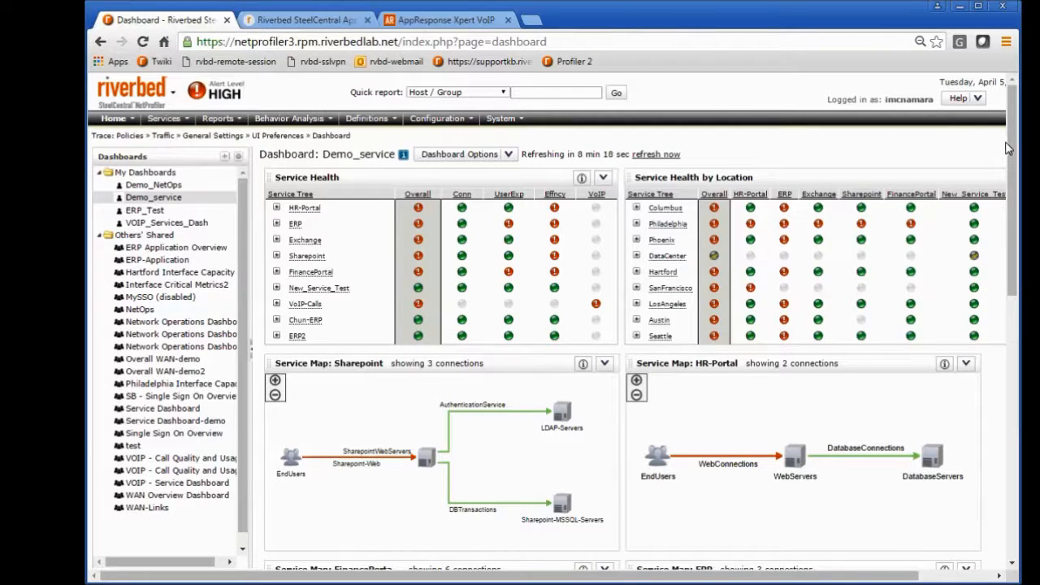
pyautogui.scroll(-1, 1012, 153)
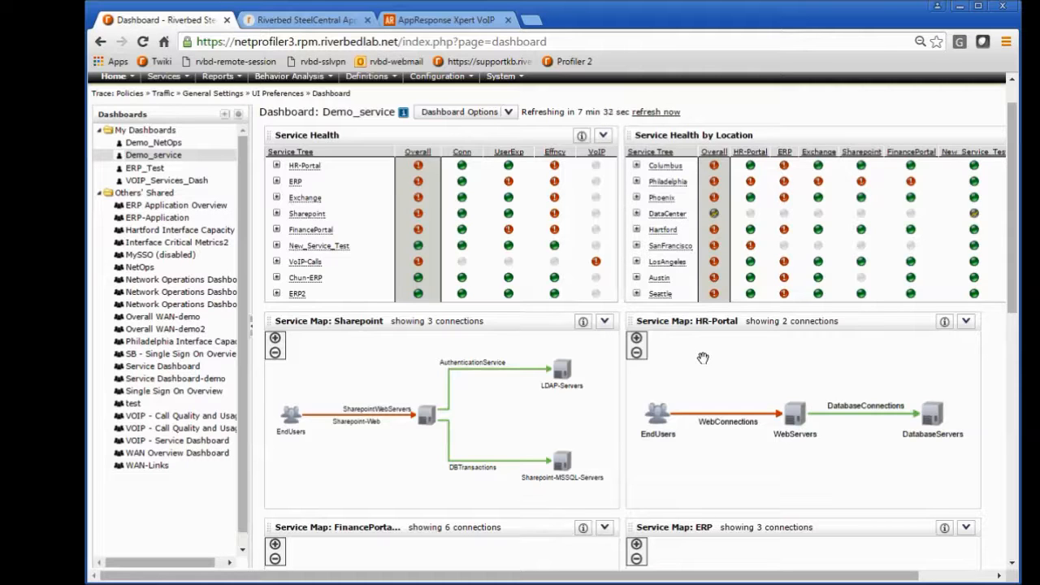
pyautogui.moveTo(1013, 210); pyautogui.dragTo(1013, 223)
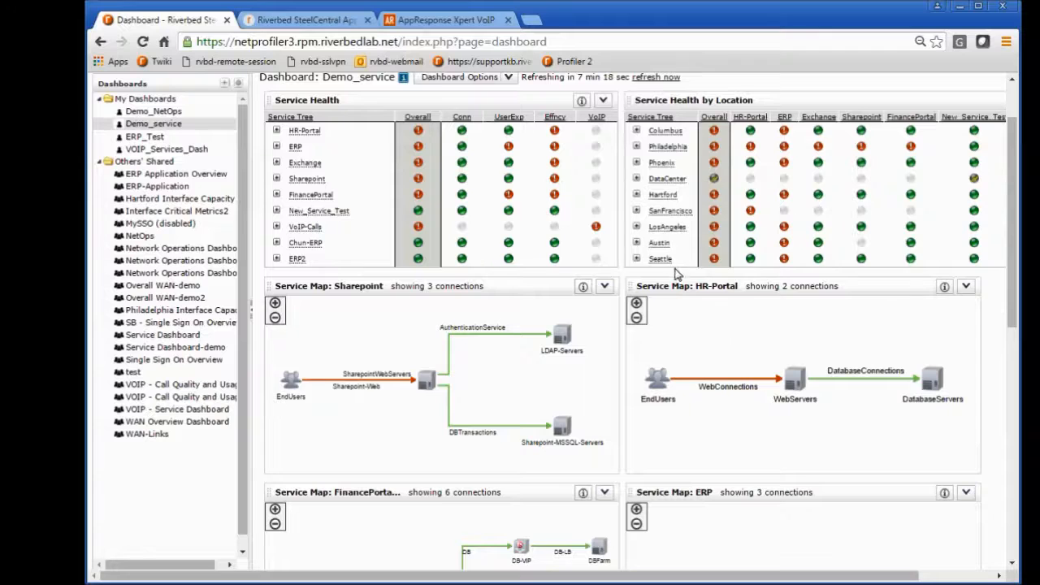
pyautogui.click(681, 185)
pyautogui.moveTo(1012, 304); pyautogui.dragTo(1015, 365)
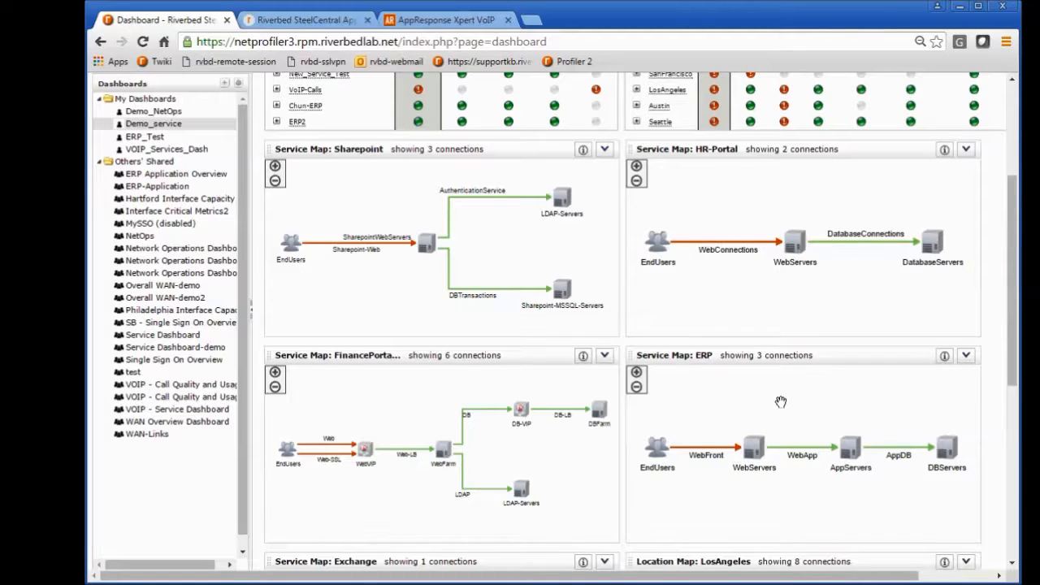
pyautogui.scroll(-1, 780, 401)
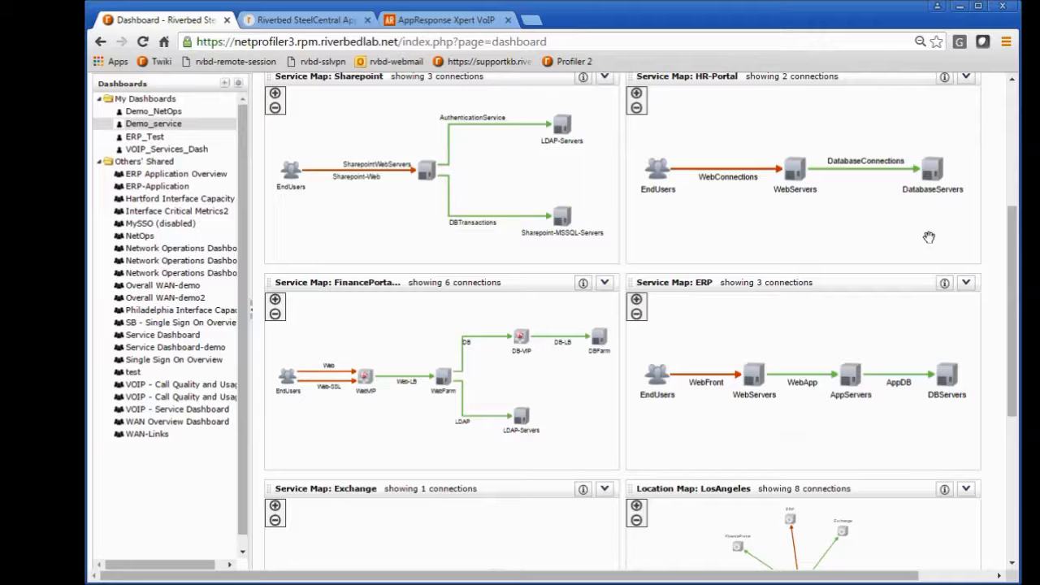
pyautogui.moveTo(1013, 245); pyautogui.dragTo(1013, 227)
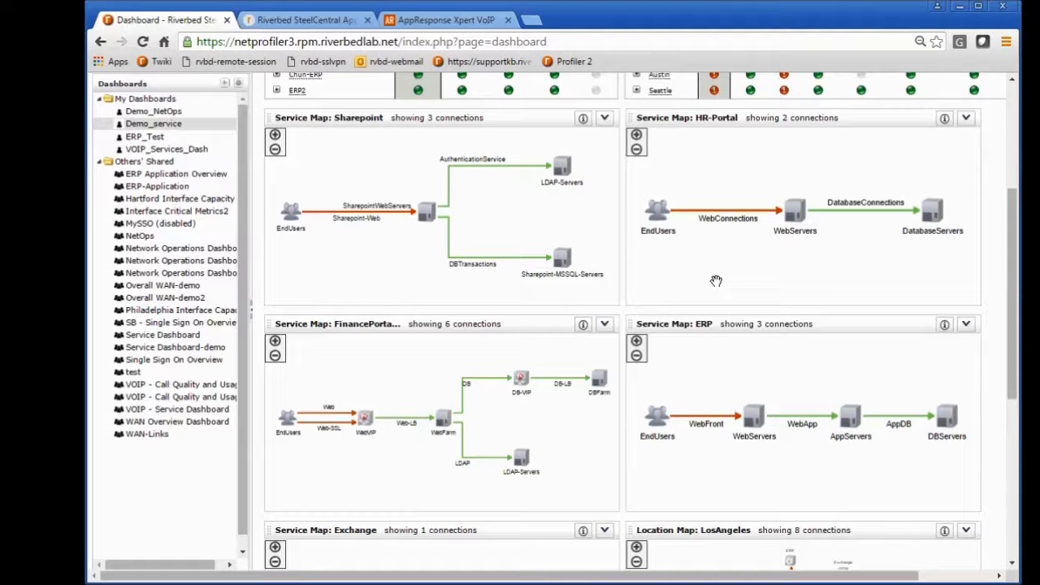
pyautogui.moveTo(1011, 269); pyautogui.dragTo(1011, 359)
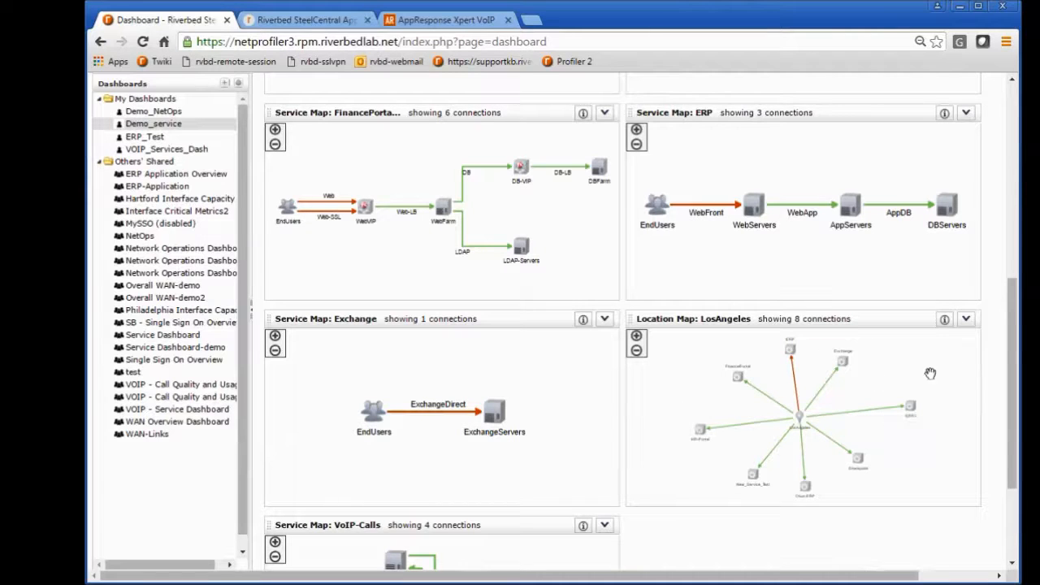
pyautogui.moveTo(1011, 339); pyautogui.dragTo(1008, 285)
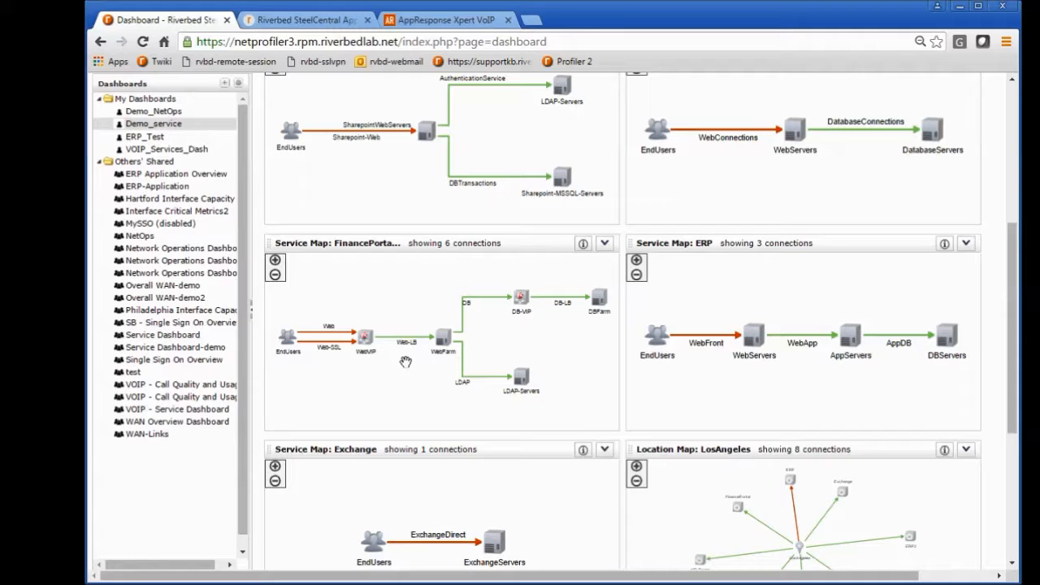
pyautogui.moveTo(363, 351)
pyautogui.scroll(4, 408, 282)
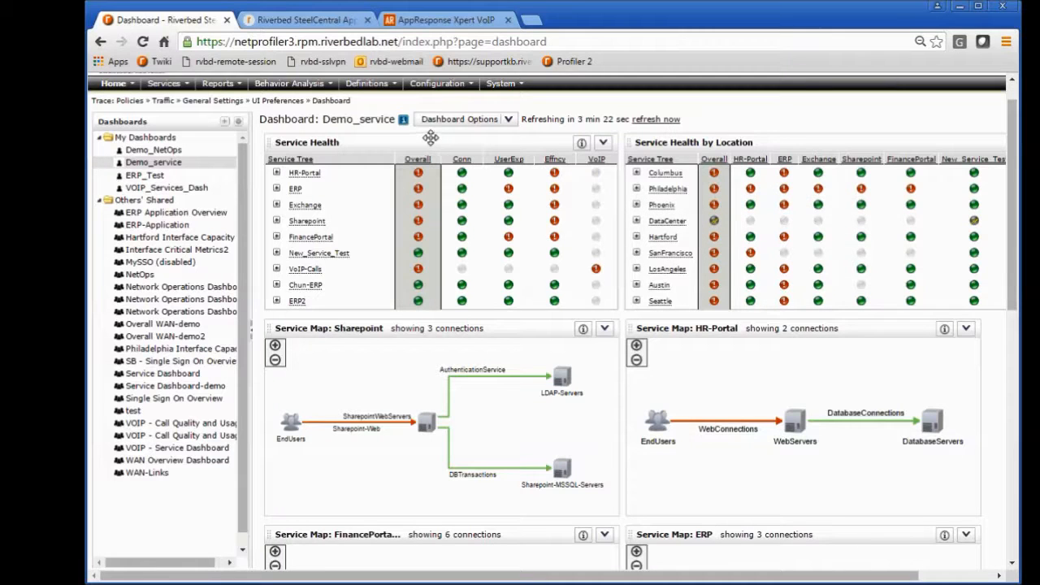
pyautogui.scroll(1, 736, 113)
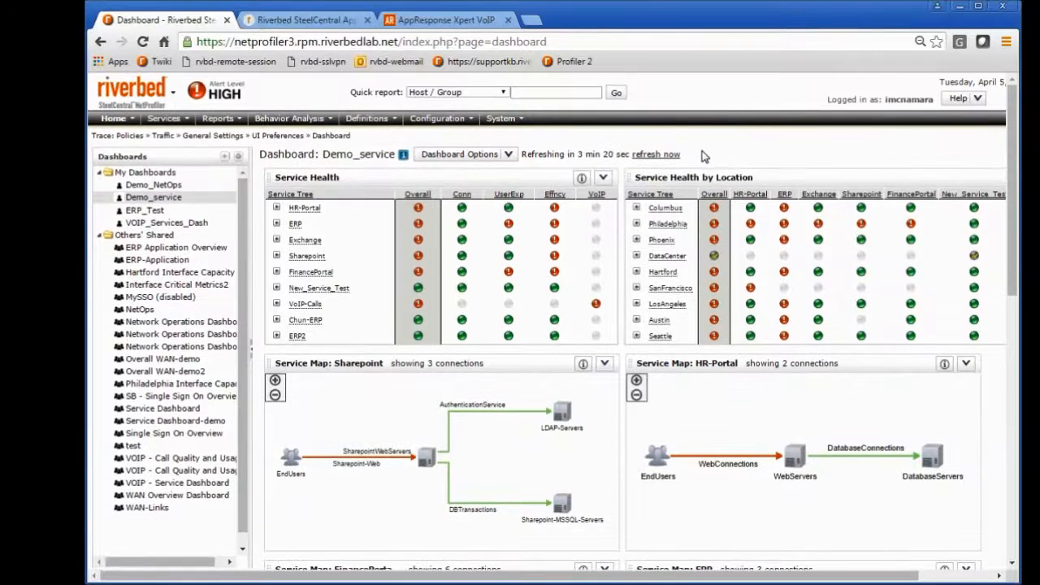
# Step: Run a Host / Group quick report for ByLocation:DataCenter
pyautogui.click(541, 92)
pyautogui.press('Return')
pyautogui.click(536, 91)
pyautogui.write('by')
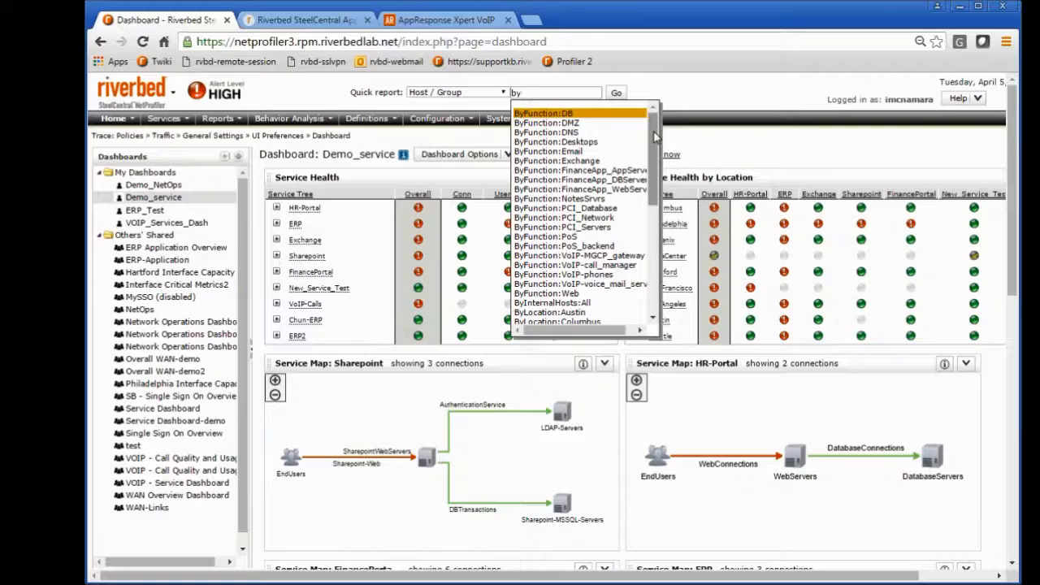
pyautogui.moveTo(654, 138); pyautogui.dragTo(655, 229)
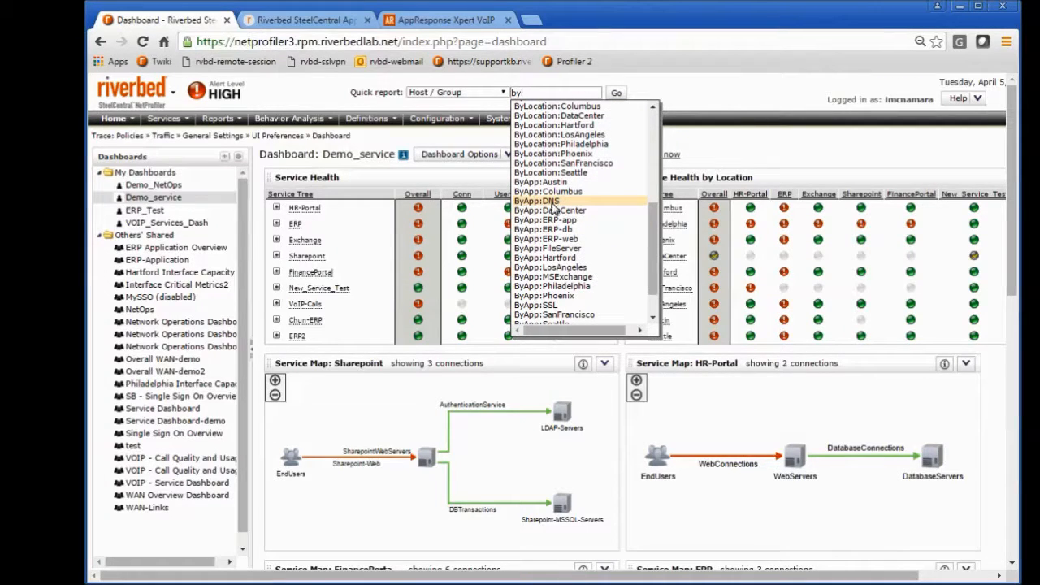
pyautogui.moveTo(655, 231); pyautogui.dragTo(654, 247)
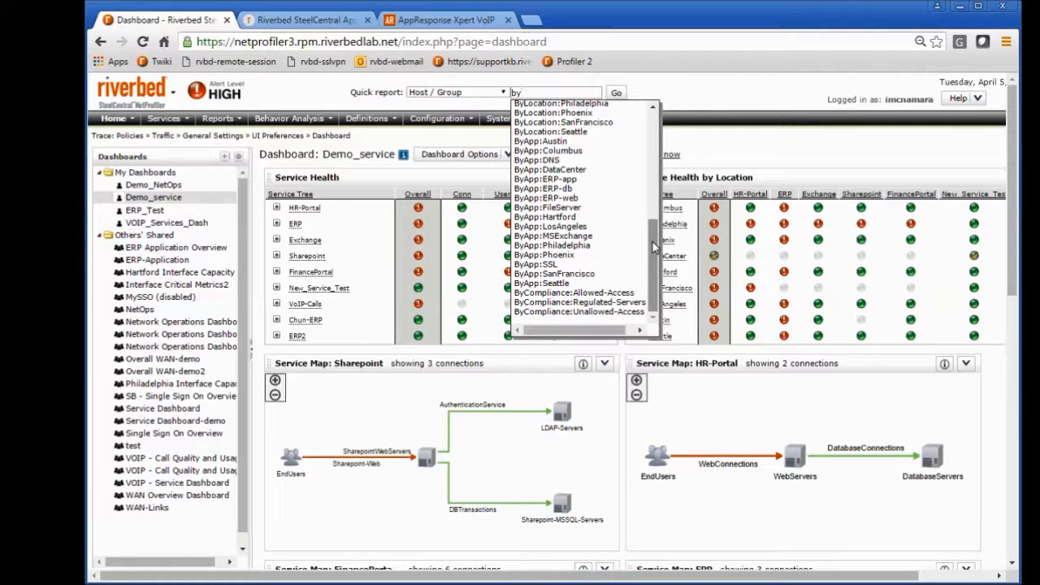
pyautogui.moveTo(655, 247); pyautogui.dragTo(656, 139)
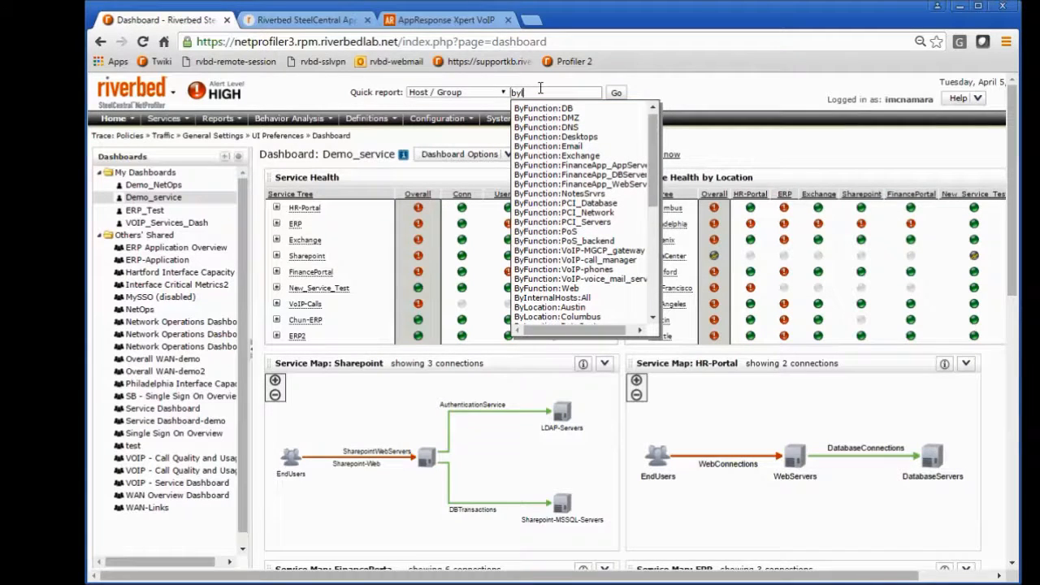
pyautogui.write('l')
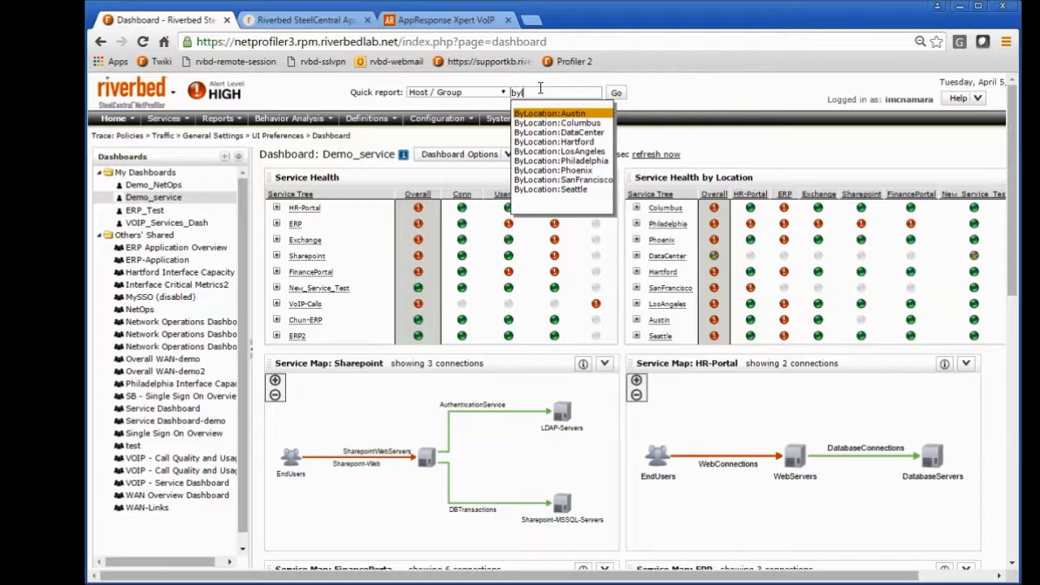
pyautogui.click(543, 132)
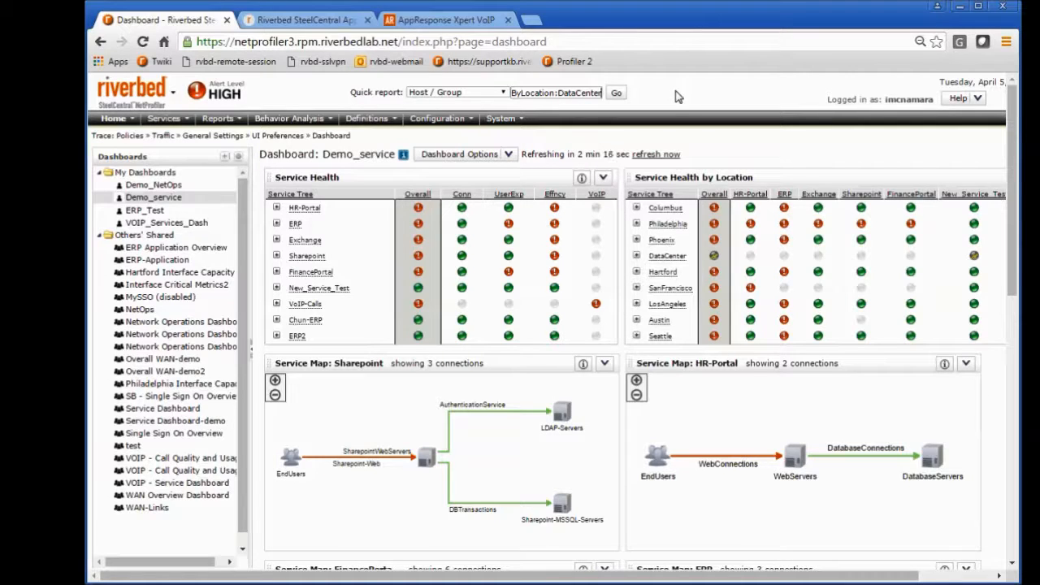
pyautogui.click(616, 94)
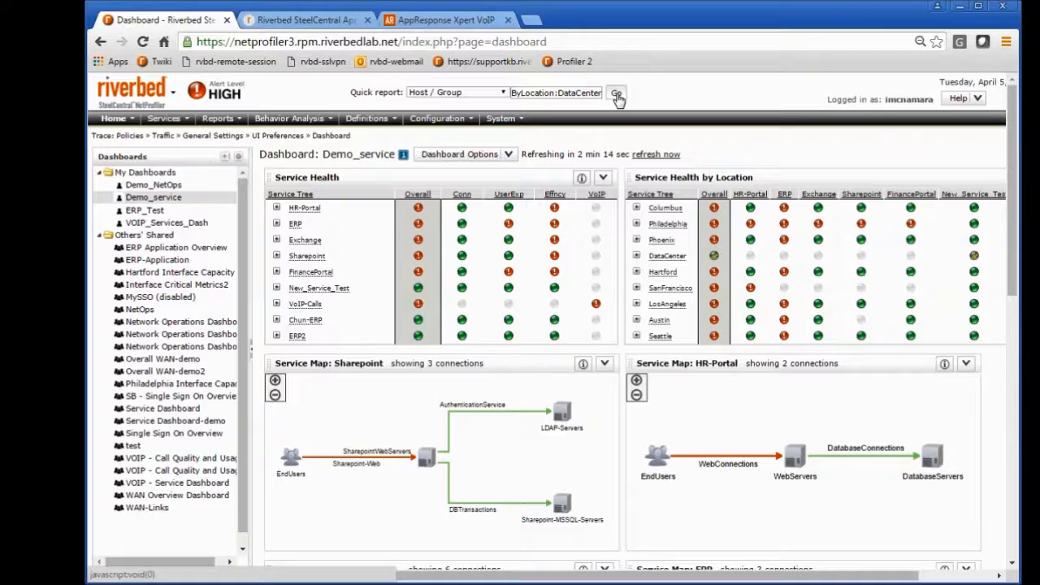
pyautogui.click(617, 95)
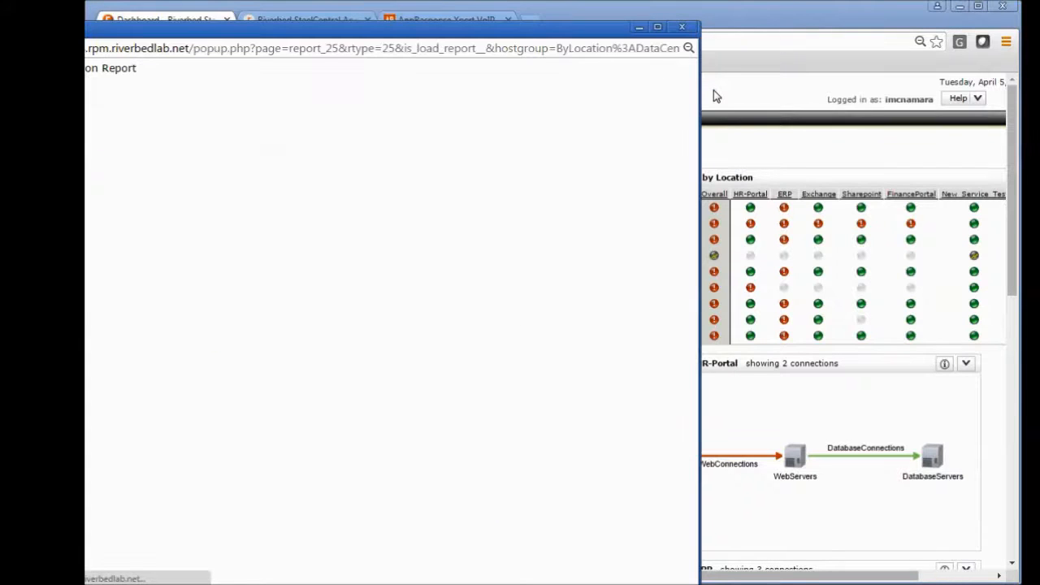
# Step: Reposition the Host Group Information Report window so that it is fully visible over the dashboard
pyautogui.moveTo(609, 29); pyautogui.dragTo(809, 30)
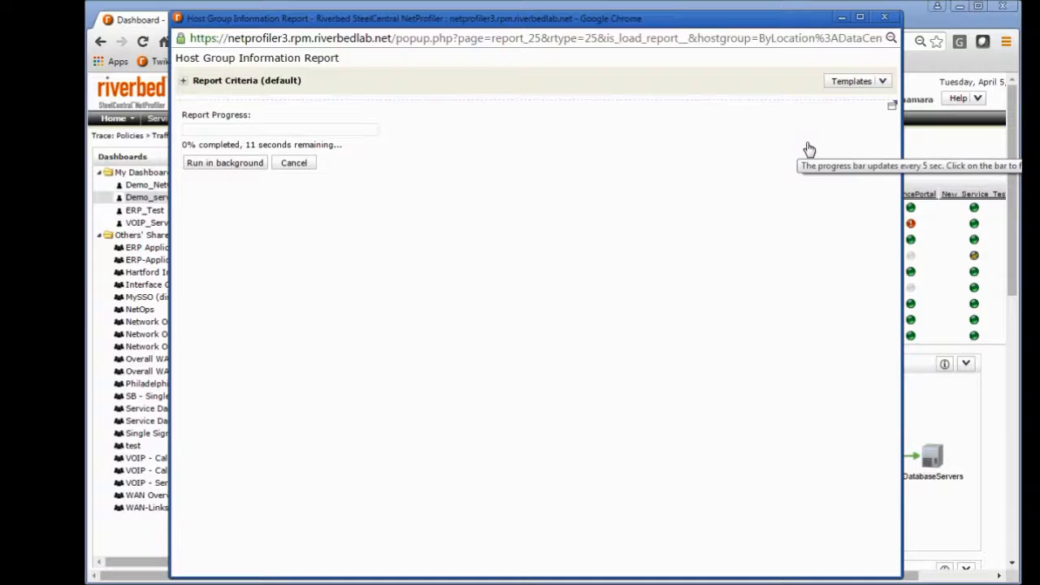
pyautogui.moveTo(758, 20); pyautogui.dragTo(745, 132)
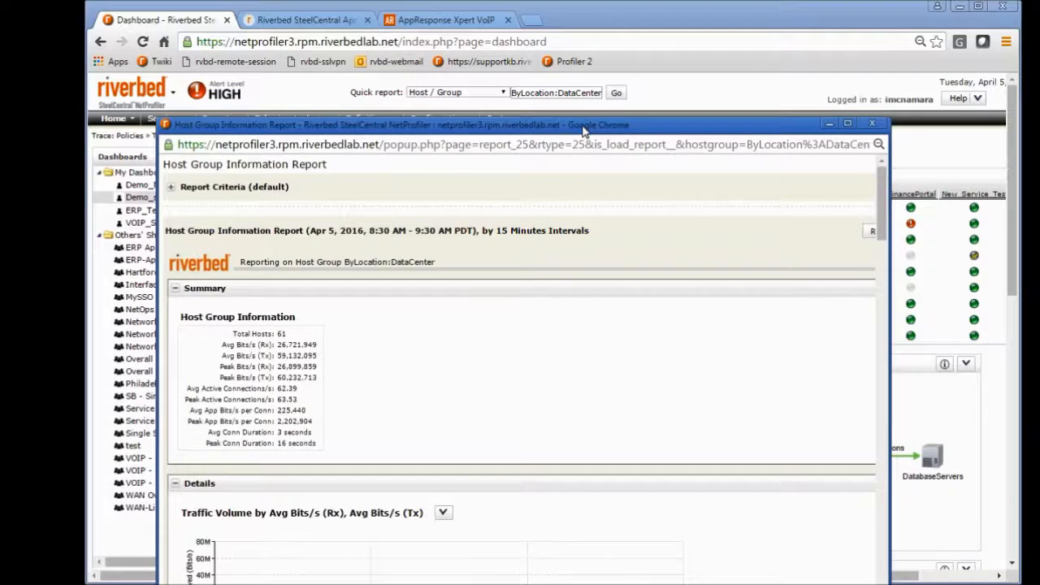
pyautogui.moveTo(585, 128); pyautogui.dragTo(585, 66)
pyautogui.moveTo(685, 70); pyautogui.dragTo(711, 28)
# Step: From the report's Quality of Service section, open the AF11 DSCP traffic in context by host pairs
pyautogui.moveTo(914, 113); pyautogui.dragTo(915, 211)
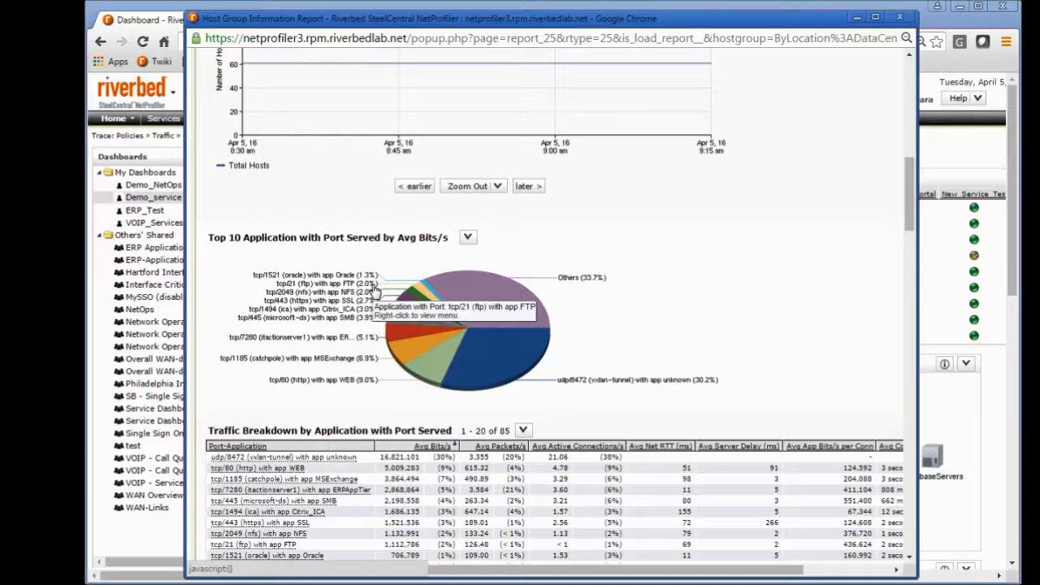
pyautogui.moveTo(909, 180); pyautogui.dragTo(911, 261)
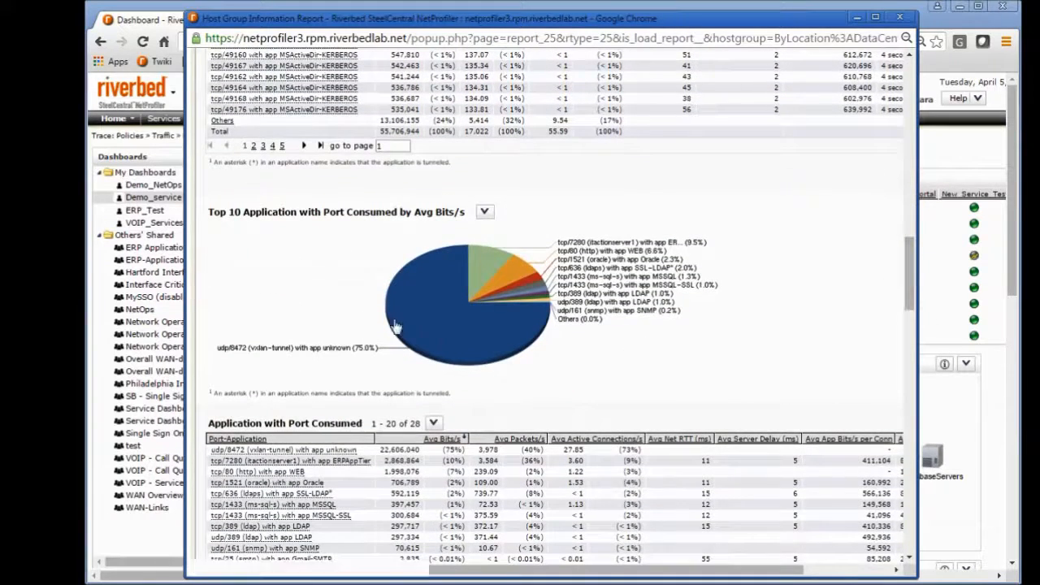
pyautogui.moveTo(910, 286); pyautogui.dragTo(904, 489)
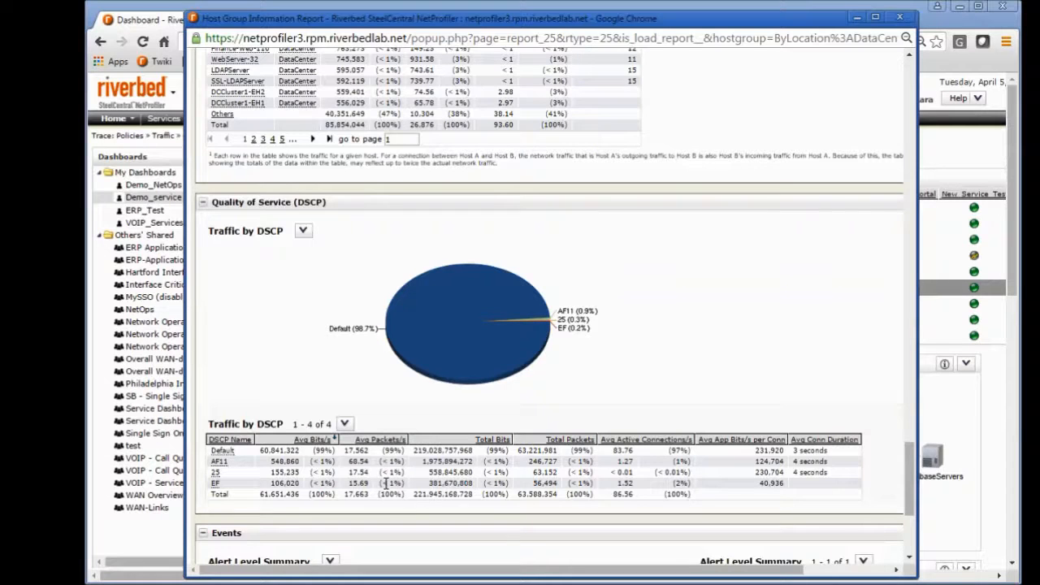
pyautogui.rightClick(218, 464)
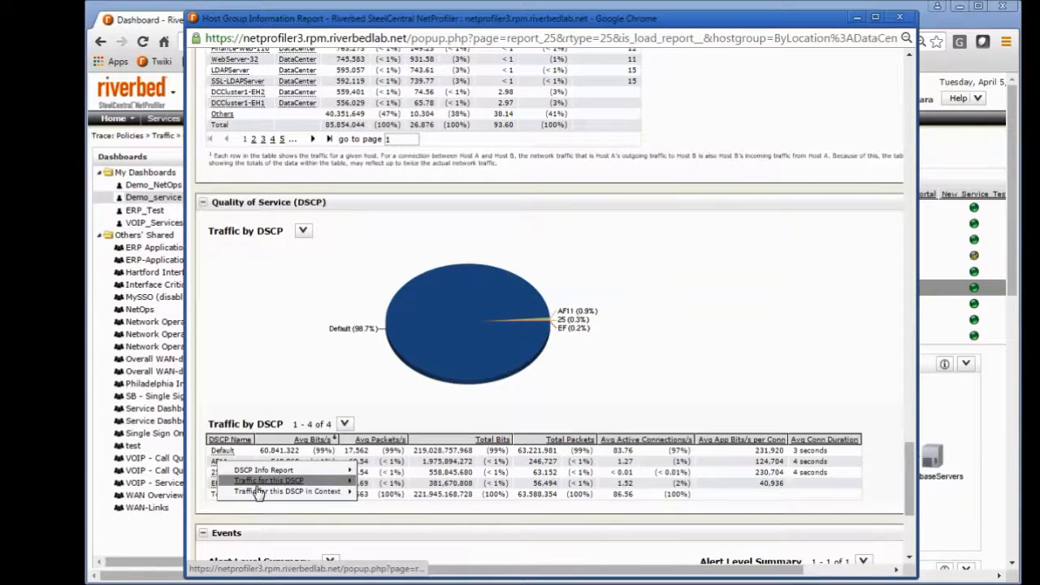
pyautogui.moveTo(258, 492)
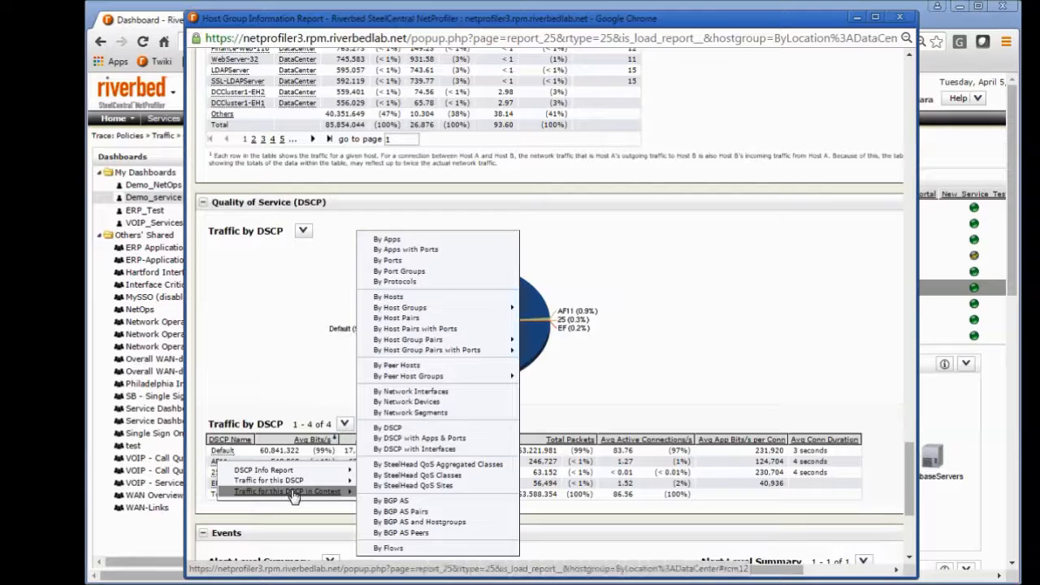
pyautogui.click(402, 319)
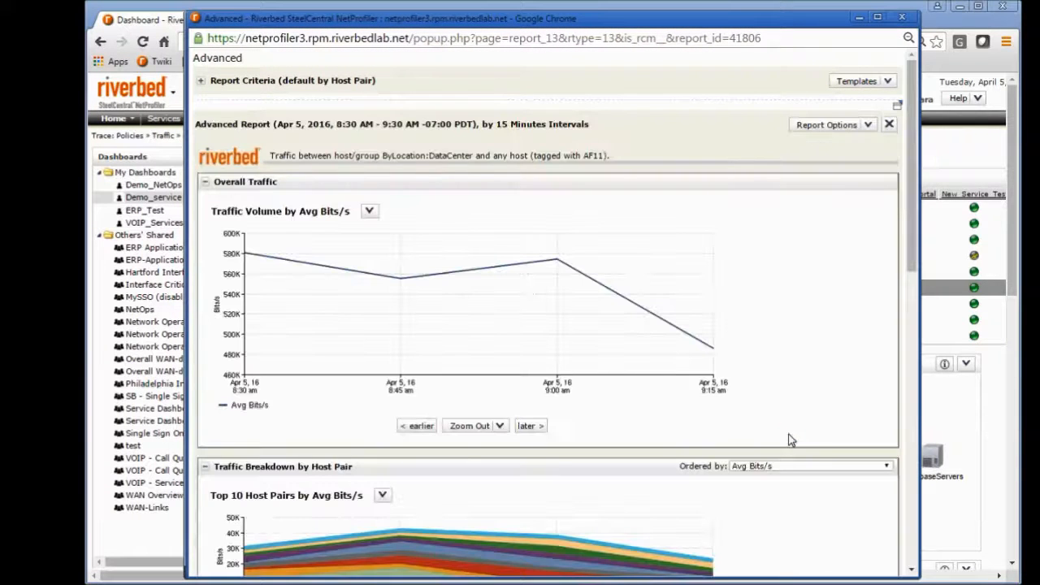
# Step: Examine the Host Pair table and inspect the Host Pair by Avg Bits/s connection map at closer zoom
pyautogui.scroll(-10, 788, 439)
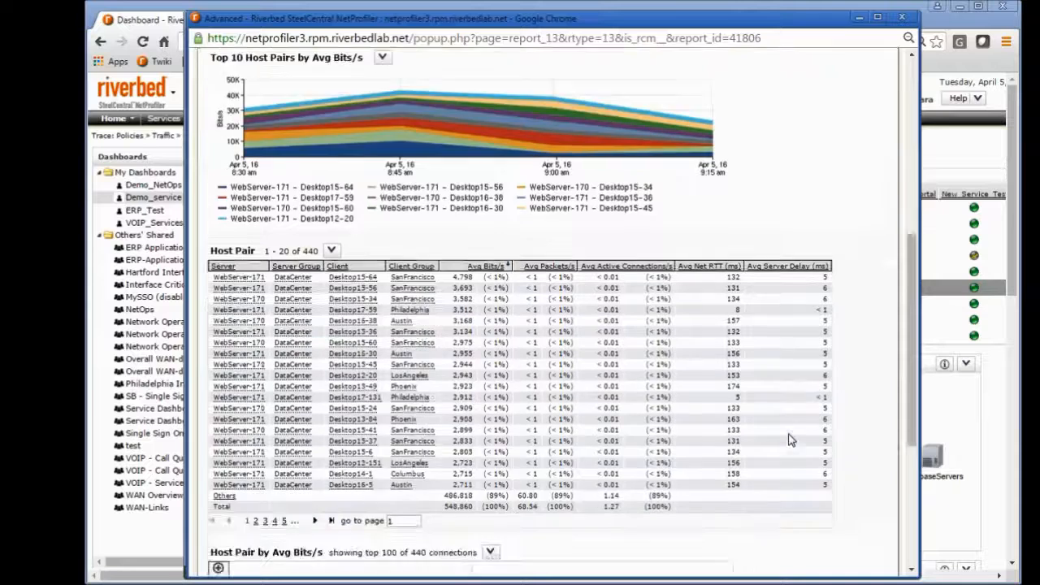
pyautogui.scroll(-2, 788, 439)
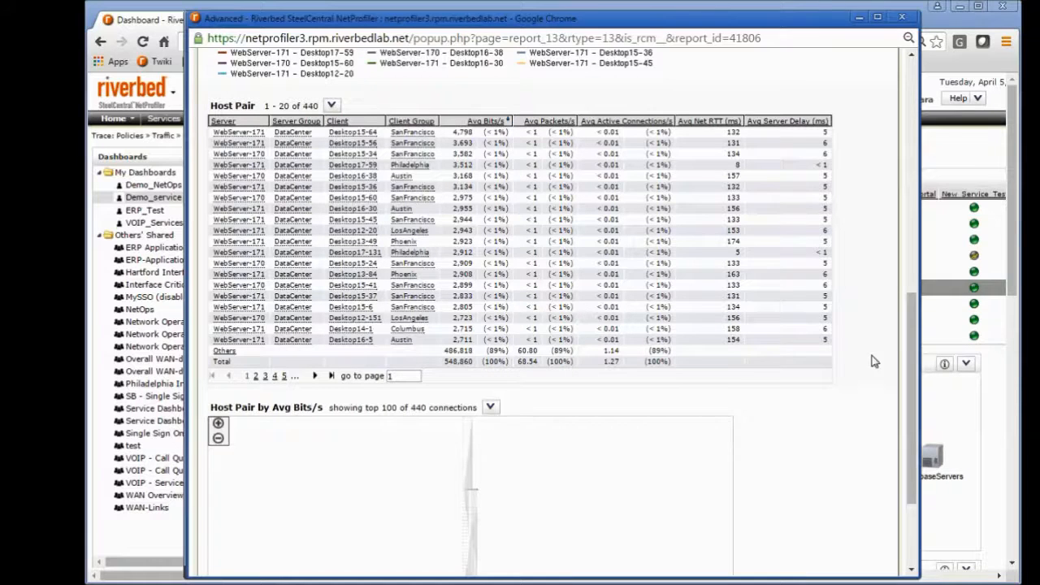
pyautogui.scroll(-4, 911, 325)
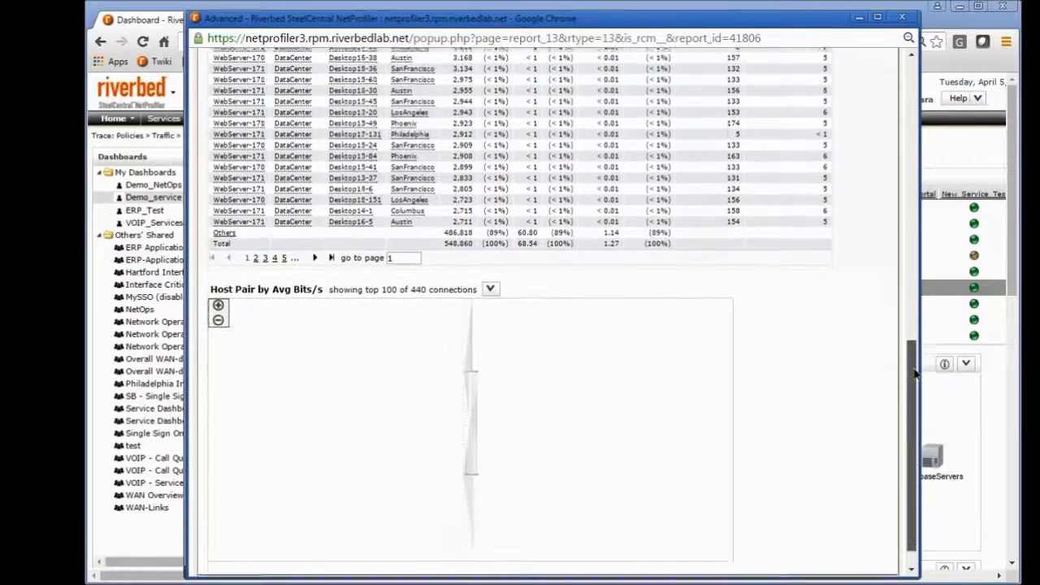
pyautogui.click(217, 275)
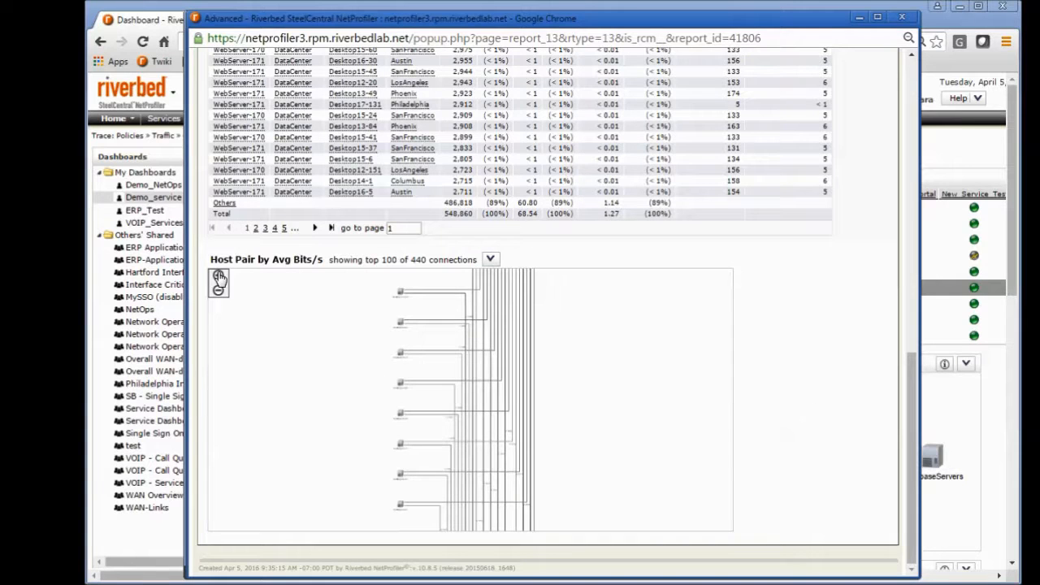
pyautogui.click(218, 276)
pyautogui.moveTo(254, 387); pyautogui.dragTo(294, 273)
pyautogui.moveTo(293, 429); pyautogui.dragTo(361, 377)
pyautogui.click(278, 369)
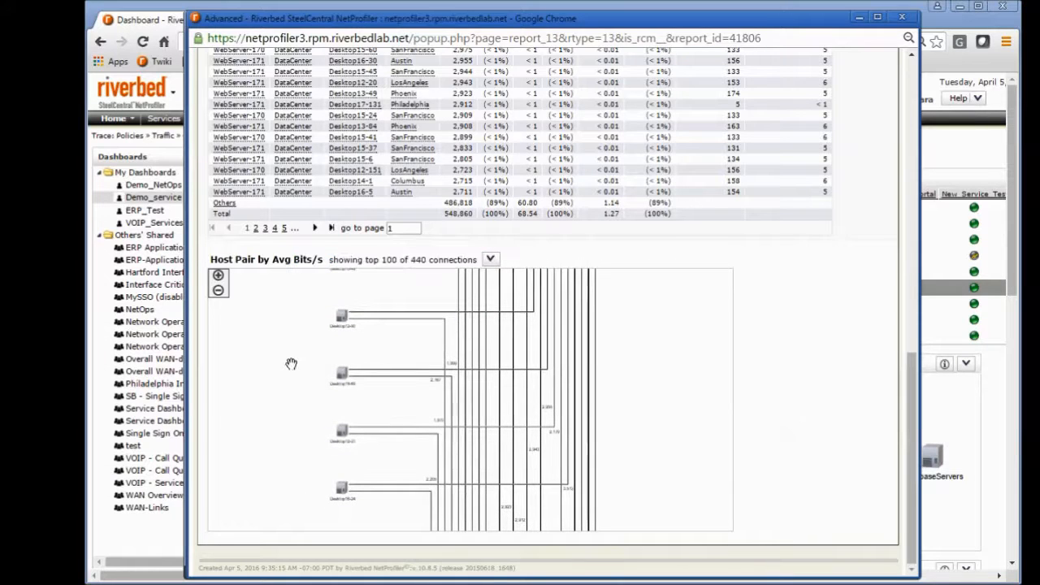
pyautogui.click(218, 290)
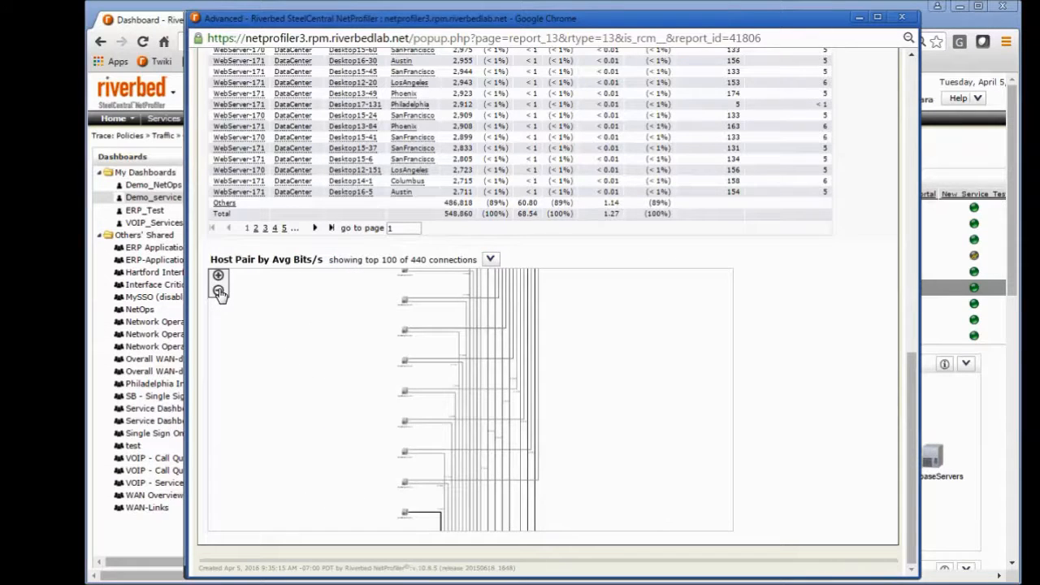
# Step: Launch SteelCentral Packet Analyzer on the packets between the hosts of one connection in the host pair map
pyautogui.rightClick(457, 361)
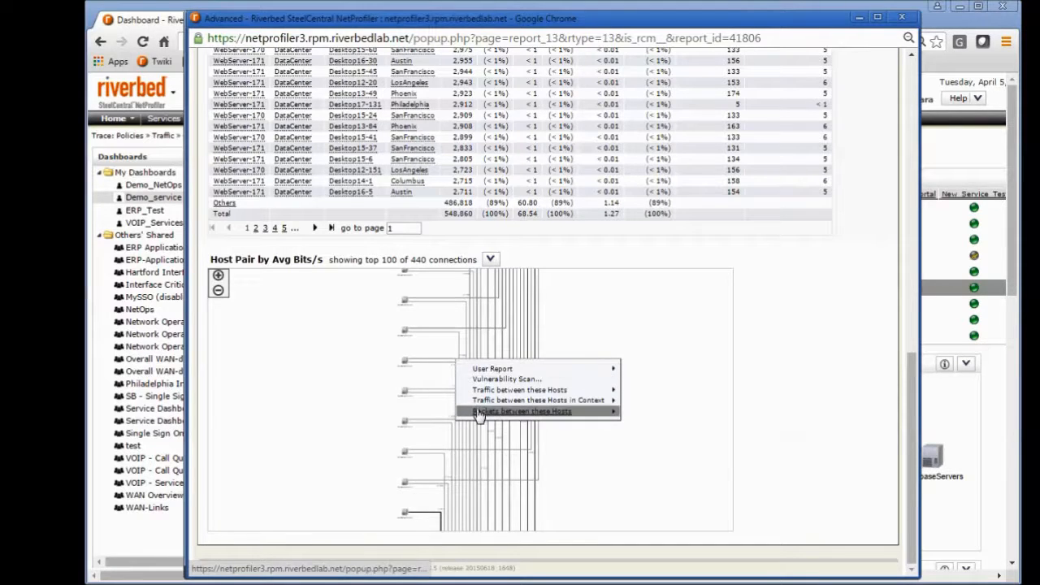
pyautogui.moveTo(479, 415)
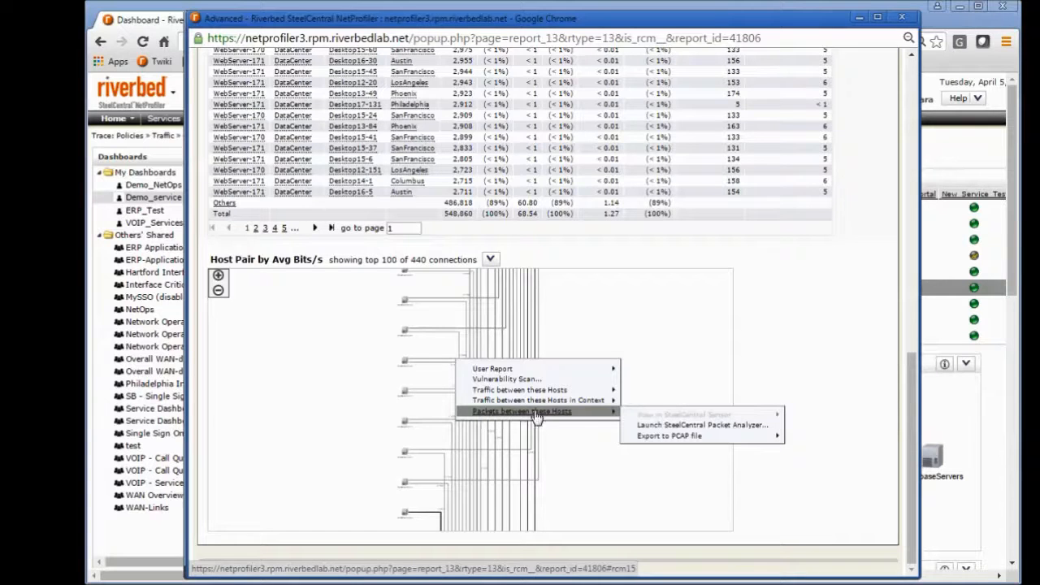
pyautogui.moveTo(687, 442)
pyautogui.click(690, 426)
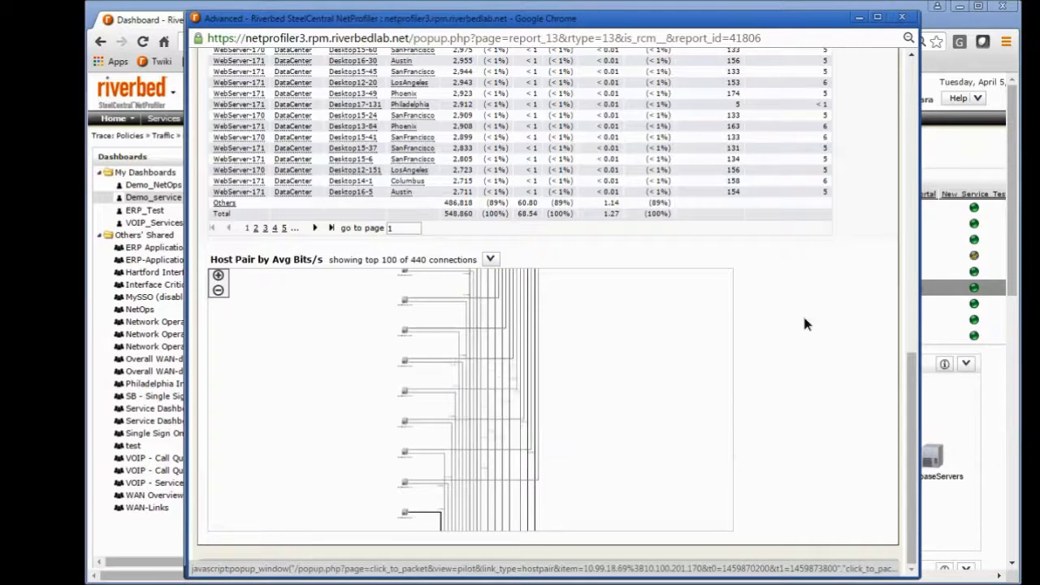
# Step: From the Host Pair table, open a report of the traffic between WebServer-170 and Desktop15-60 by flows
pyautogui.moveTo(913, 371); pyautogui.dragTo(915, 268)
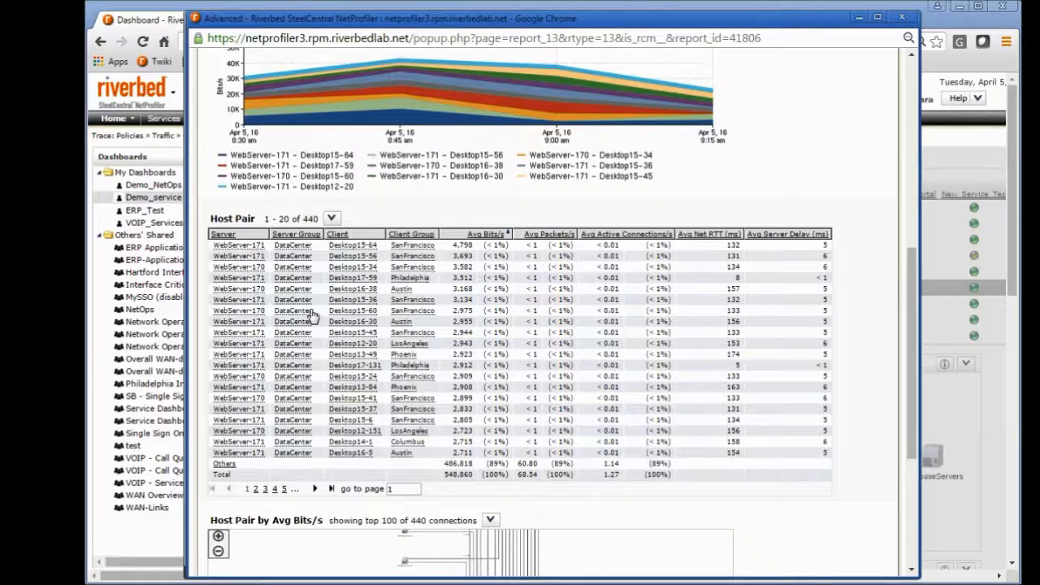
pyautogui.rightClick(231, 314)
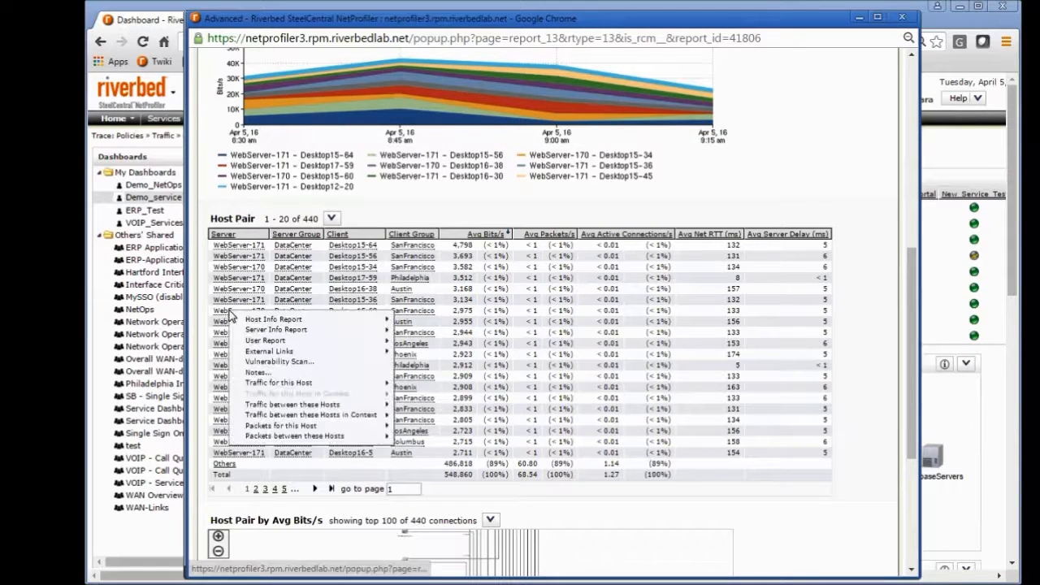
pyautogui.moveTo(268, 323)
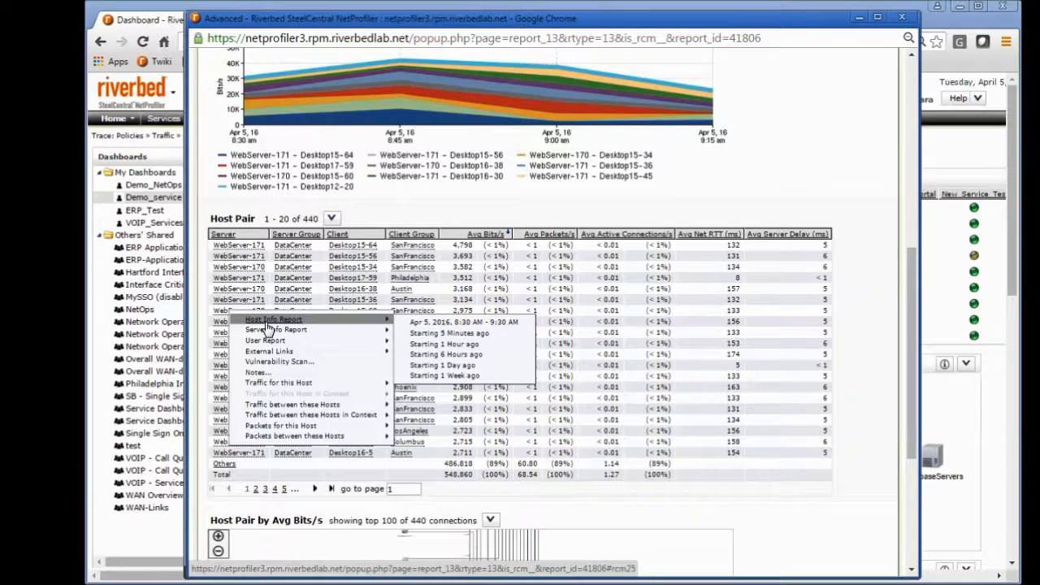
pyautogui.moveTo(274, 406)
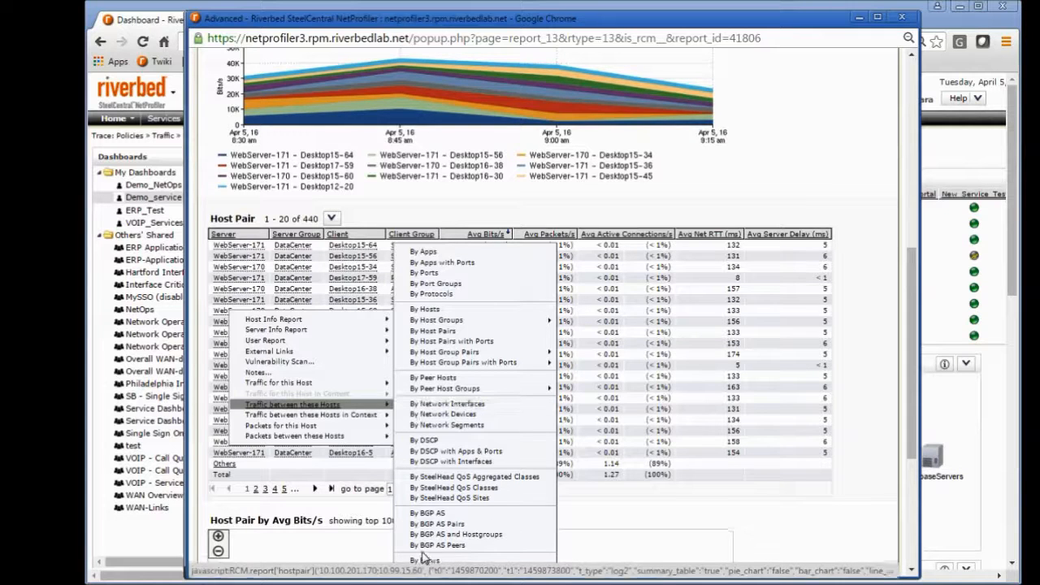
pyautogui.click(424, 559)
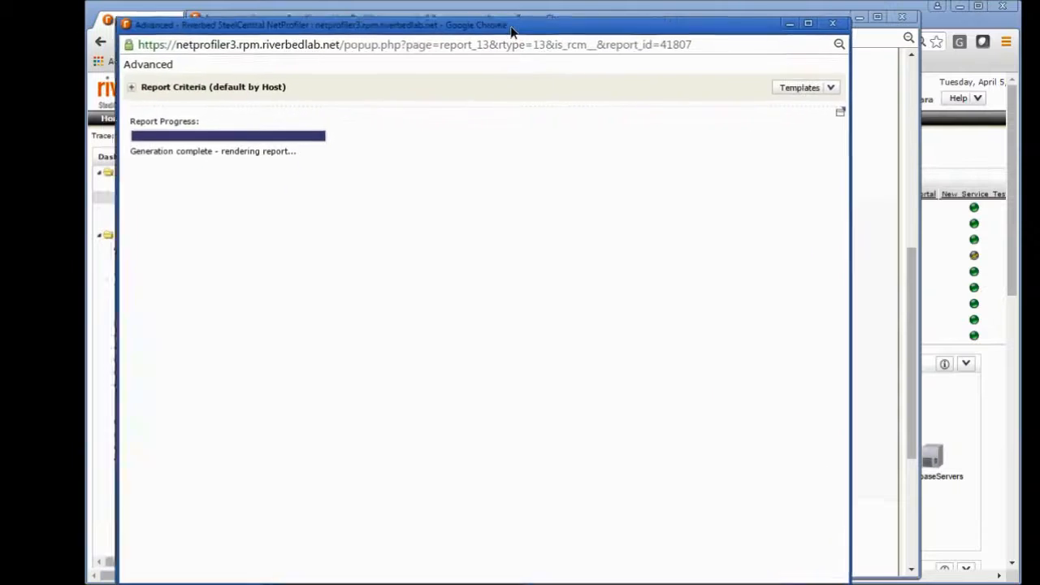
# Step: Reposition and widen the flow report window, and examine the Flow List across to its Topology column
pyautogui.moveTo(512, 31); pyautogui.dragTo(554, 21)
pyautogui.moveTo(888, 180); pyautogui.dragTo(1008, 181)
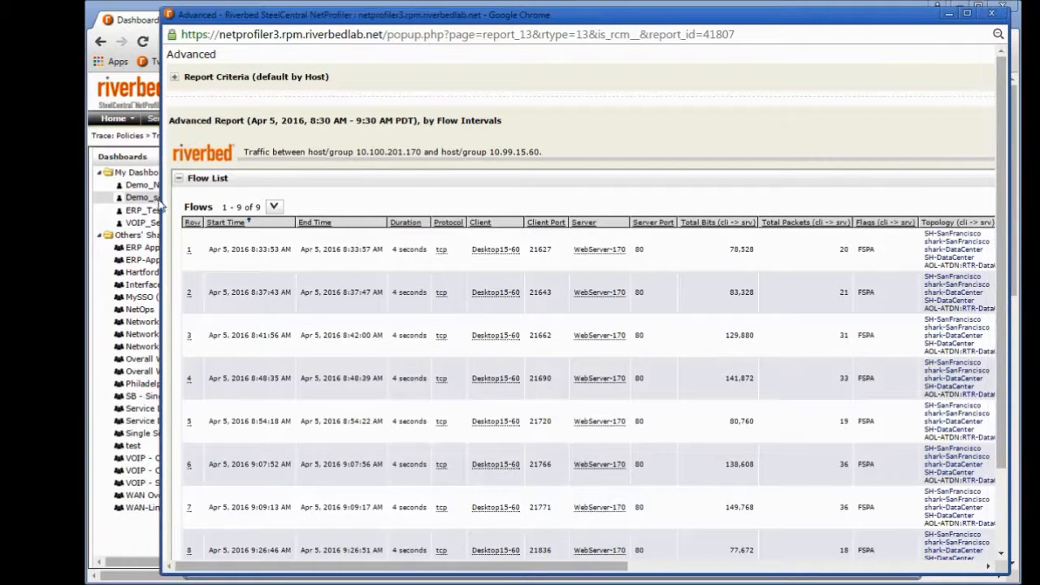
pyautogui.moveTo(163, 187); pyautogui.dragTo(104, 187)
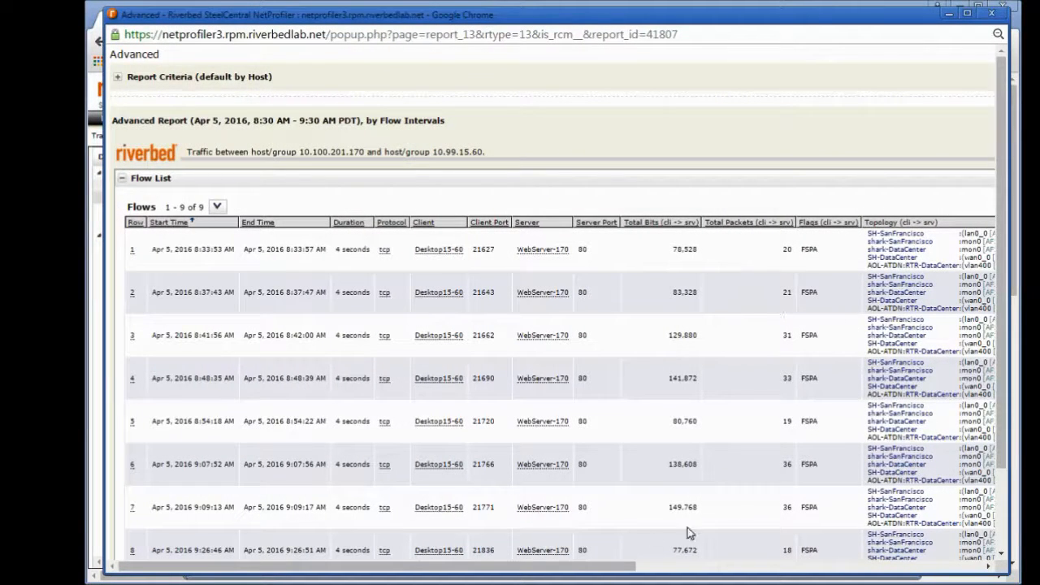
pyautogui.moveTo(629, 566); pyautogui.dragTo(708, 550)
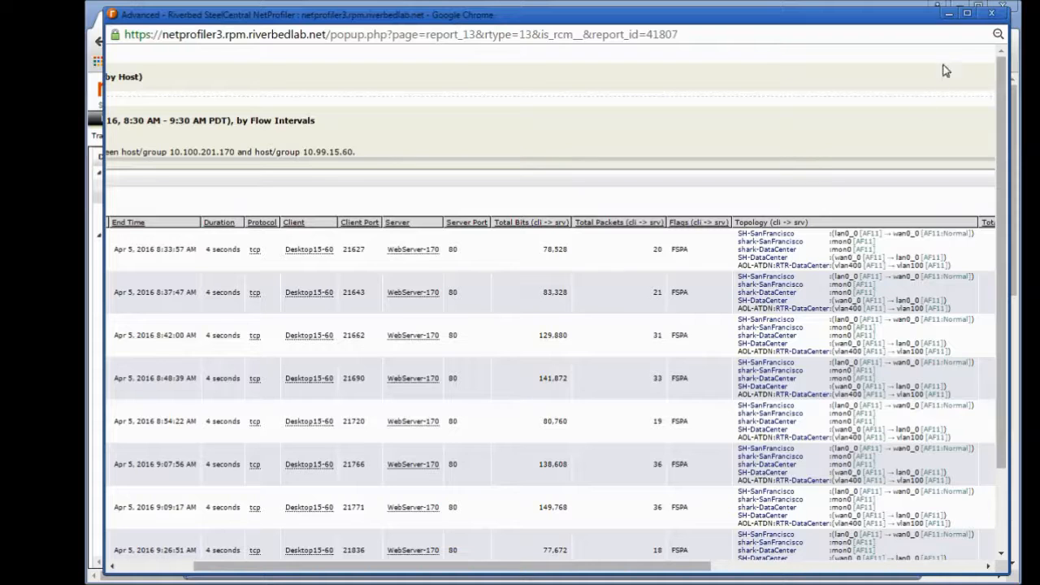
# Step: Close the flow list, host pair and Host Group Information report windows to return to the Demo_service dashboard
pyautogui.click(992, 15)
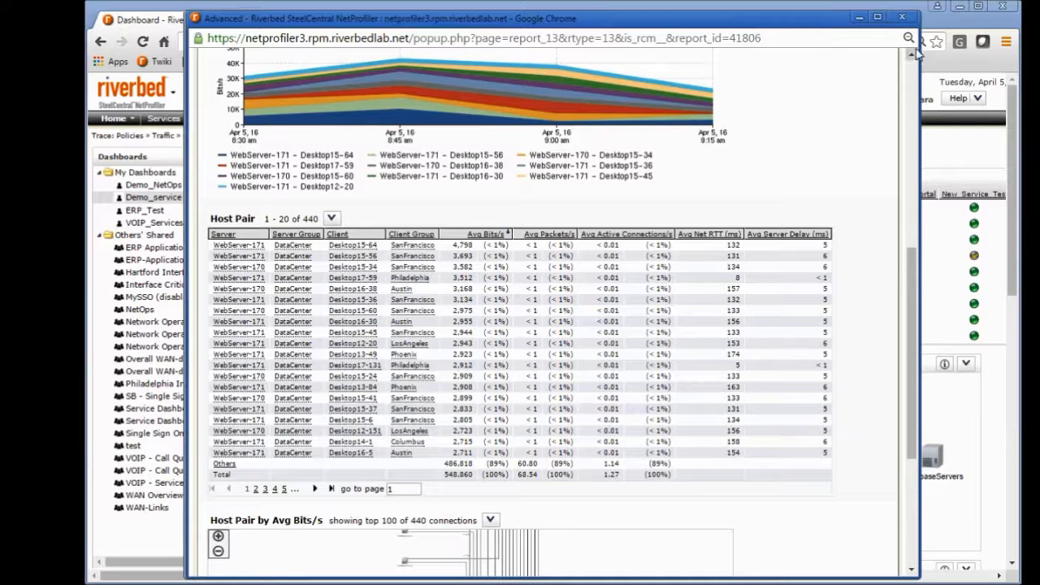
pyautogui.click(902, 18)
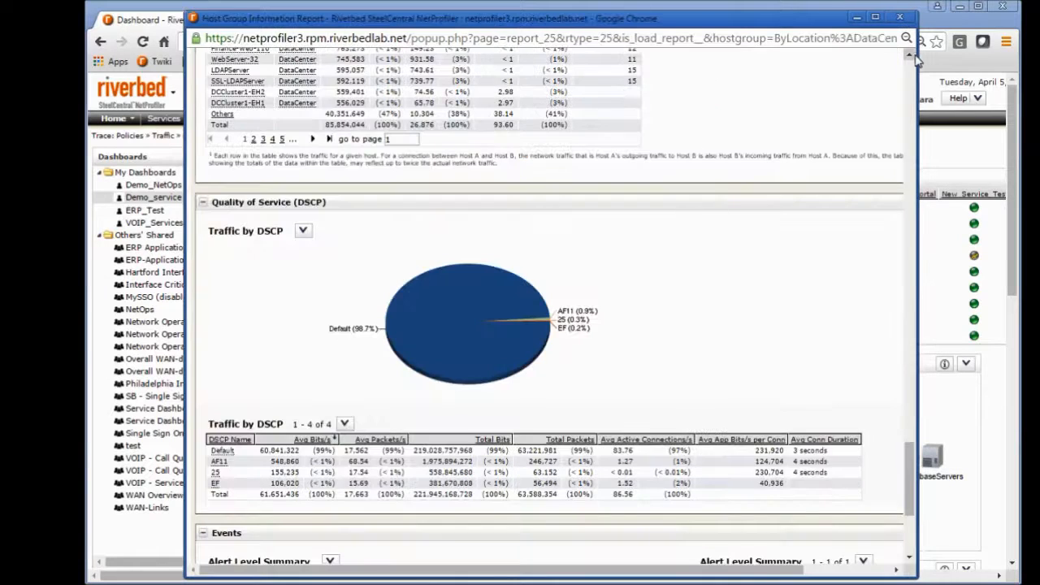
pyautogui.click(902, 18)
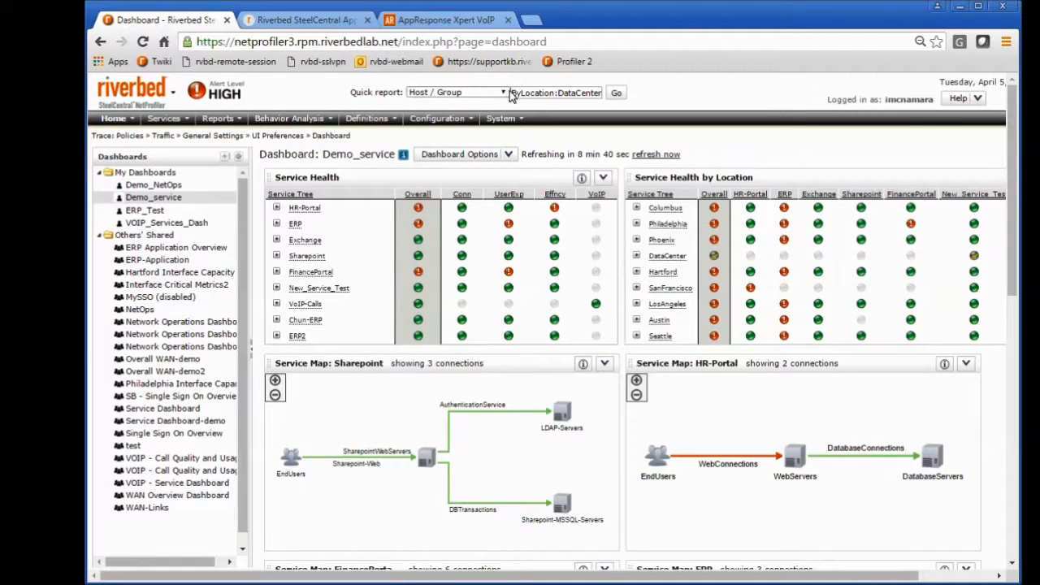
# Step: Clear the host group from the Quick report field and review the available quick report types, keeping Host / Group
pyautogui.moveTo(513, 94); pyautogui.dragTo(615, 95)
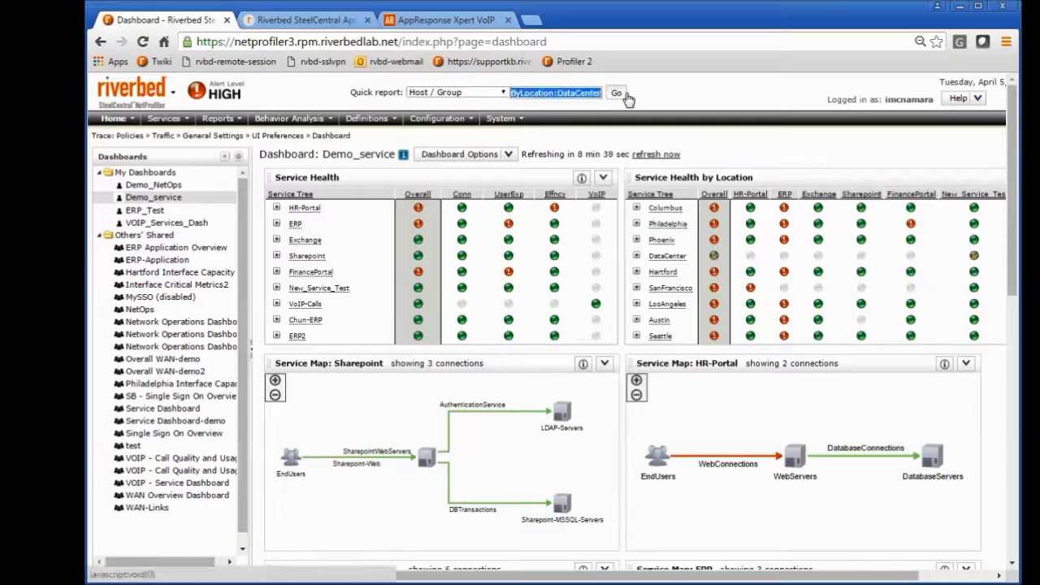
pyautogui.press('BackSpace')
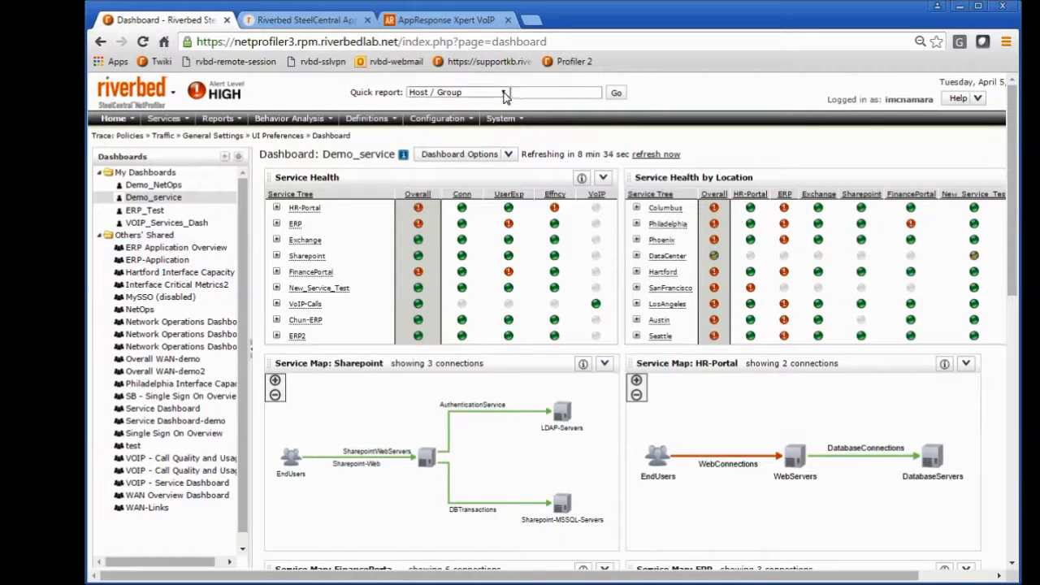
pyautogui.click(504, 95)
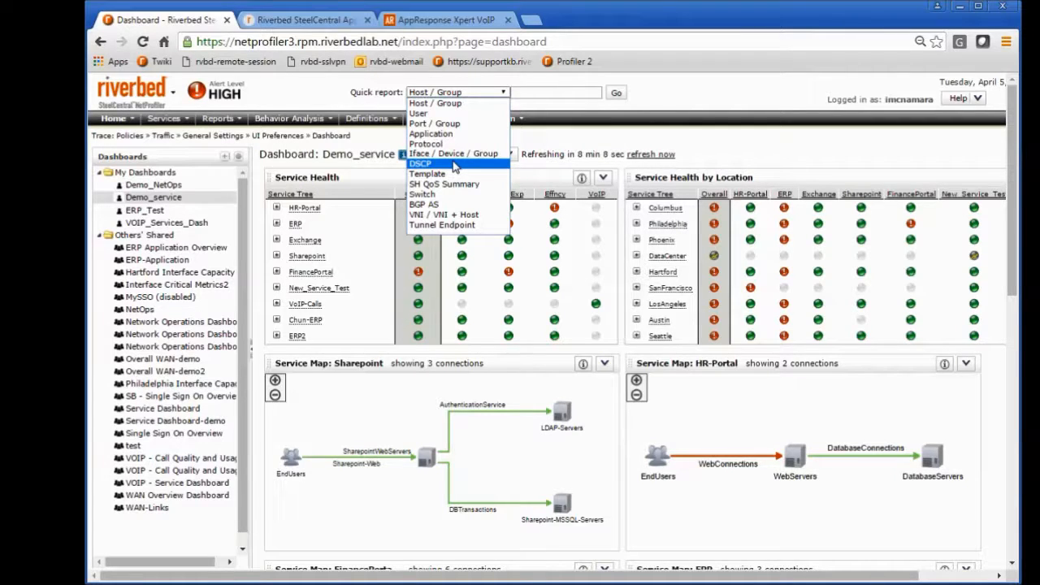
pyautogui.click(660, 92)
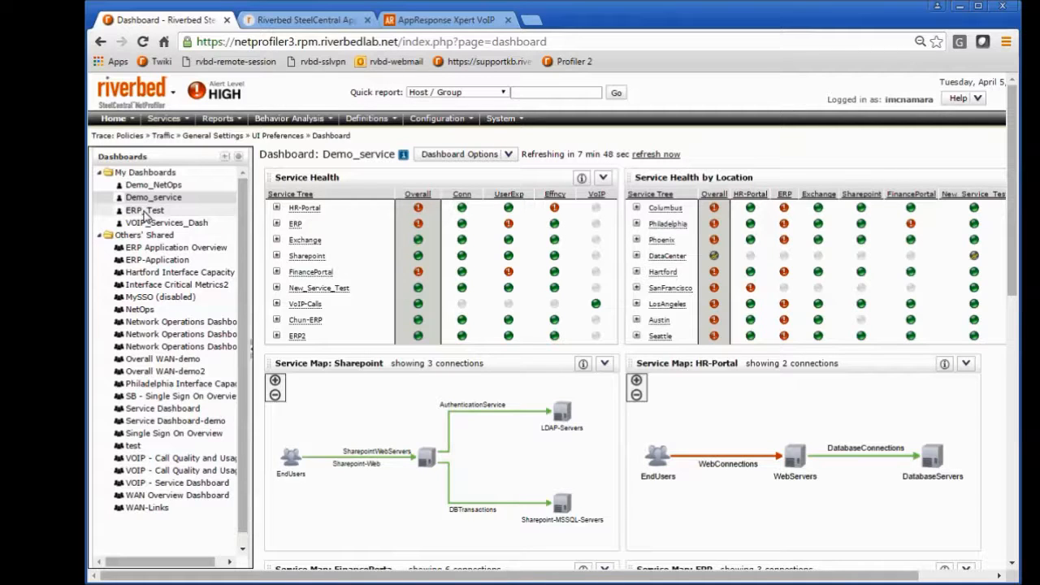
# Step: Look over the Demo_service dashboard's service maps and open the ERP_Test dashboard
pyautogui.scroll(-5, 769, 254)
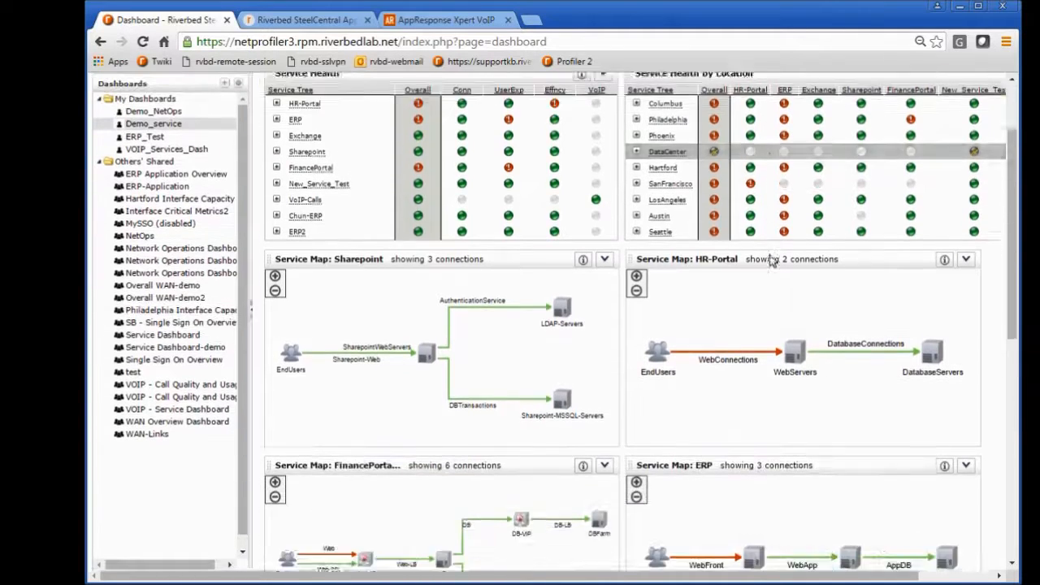
pyautogui.scroll(5, 769, 254)
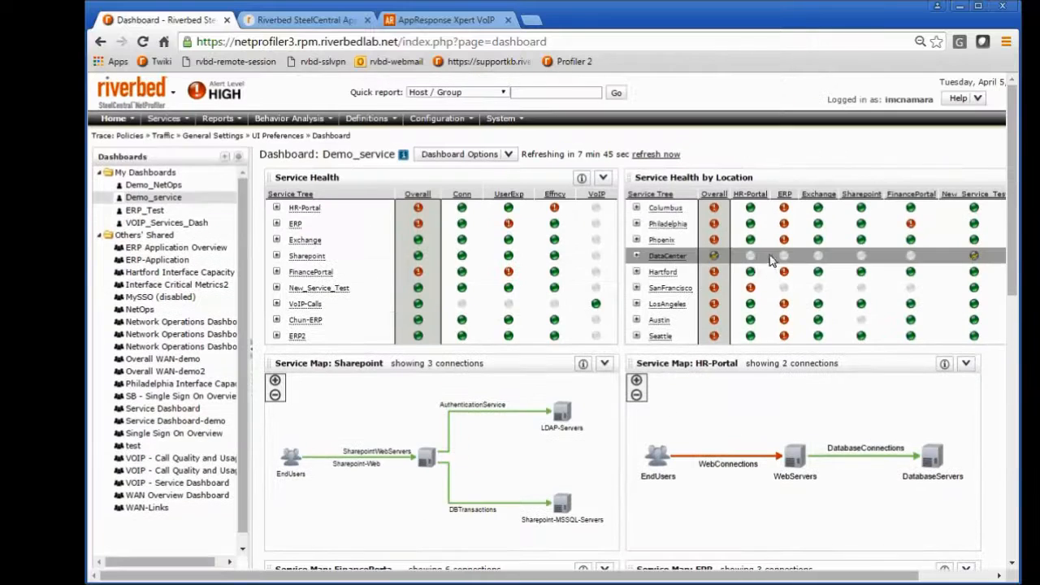
pyautogui.click(145, 210)
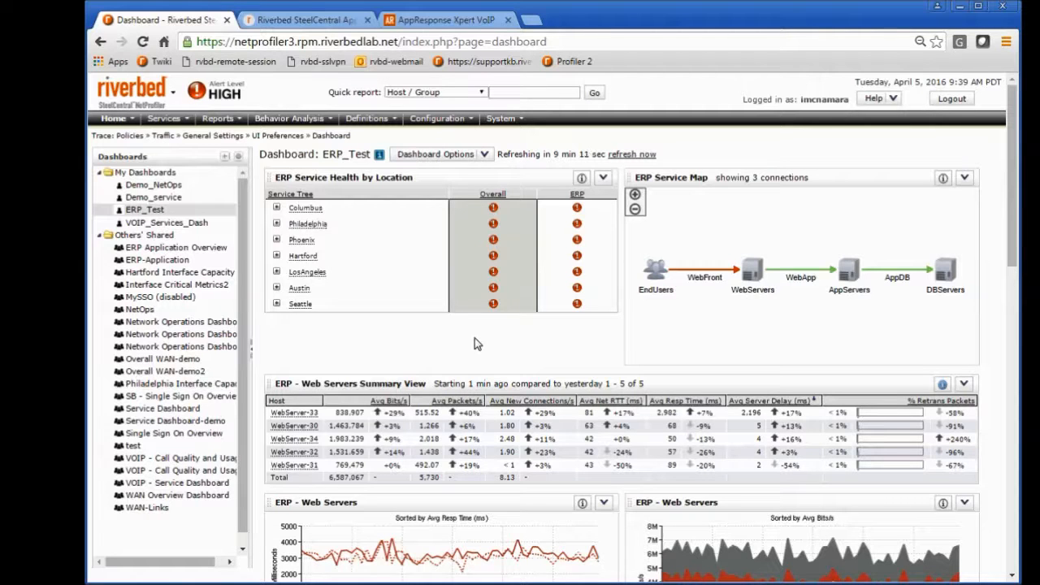
# Step: Review the Compare to options in the time settings of the ERP - Web Servers Summary View widget, leaving the editor without saving
pyautogui.scroll(-1, 658, 292)
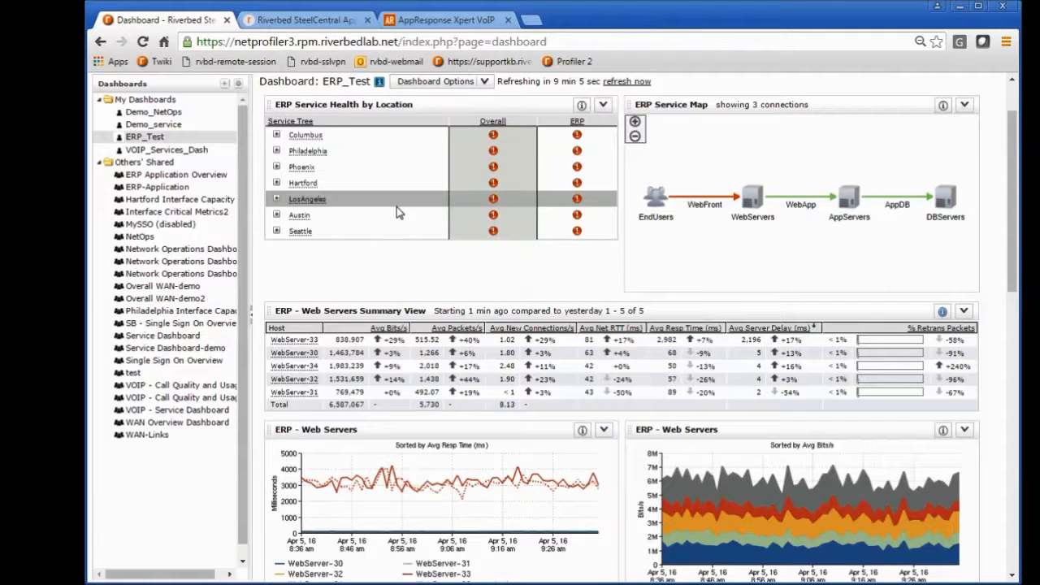
pyautogui.scroll(-1, 367, 307)
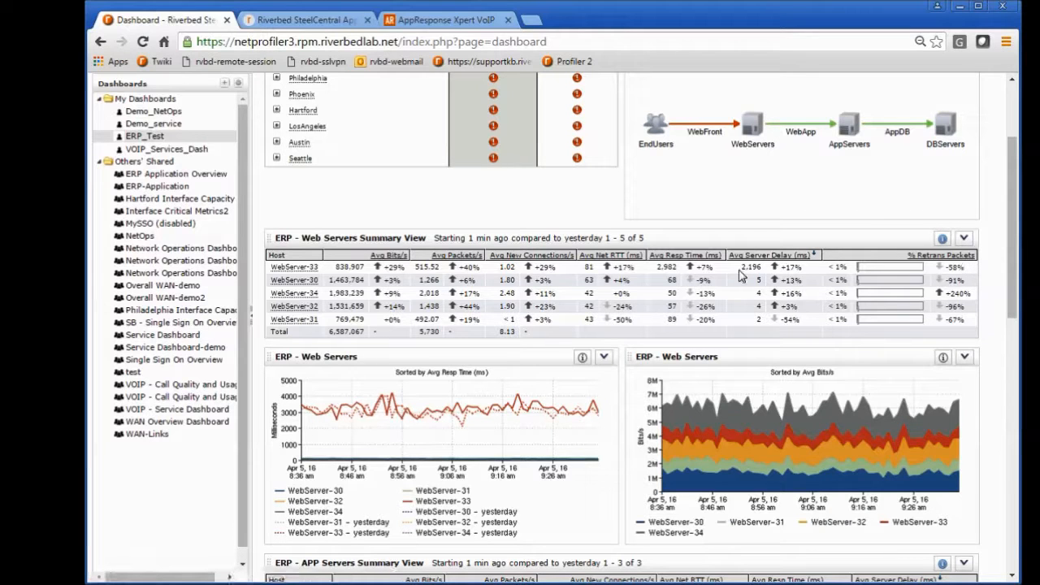
pyautogui.click(964, 238)
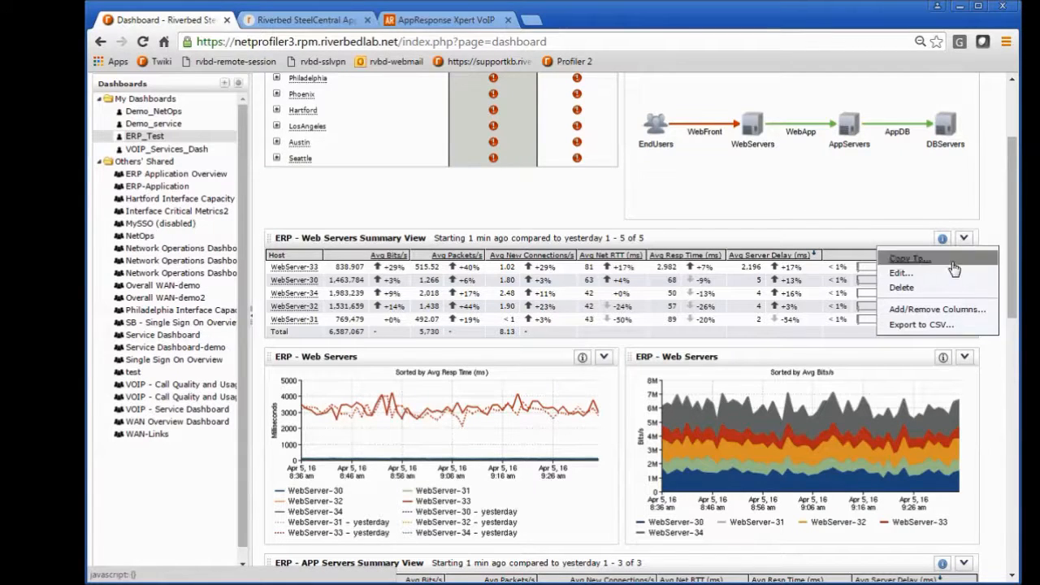
pyautogui.click(940, 275)
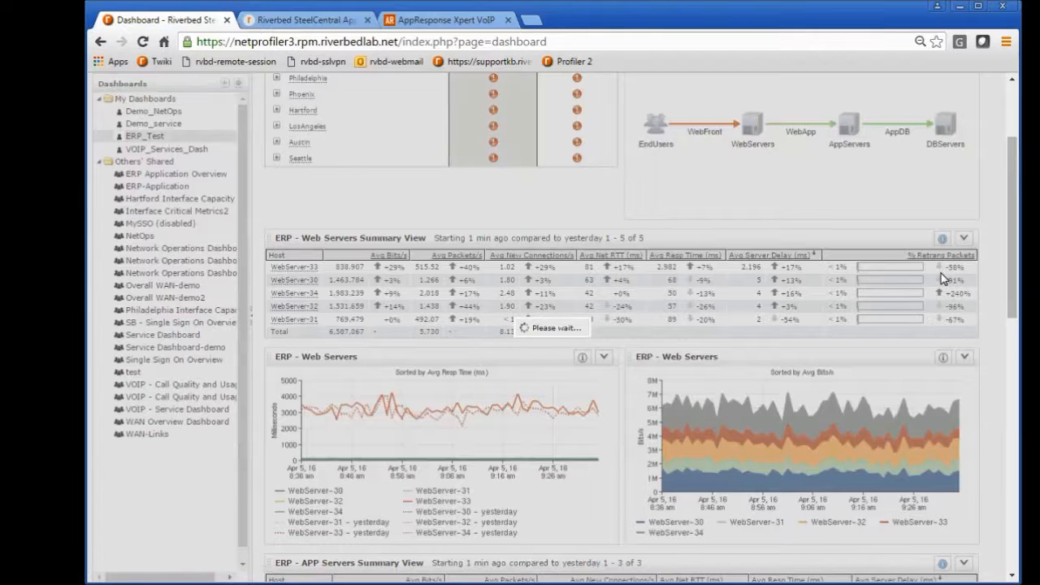
pyautogui.click(400, 219)
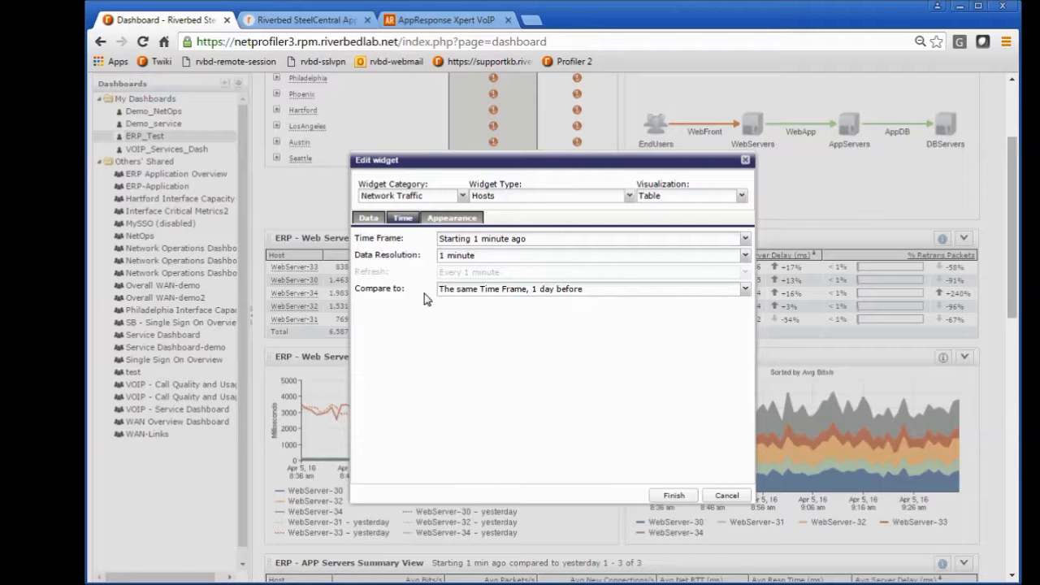
pyautogui.click(745, 290)
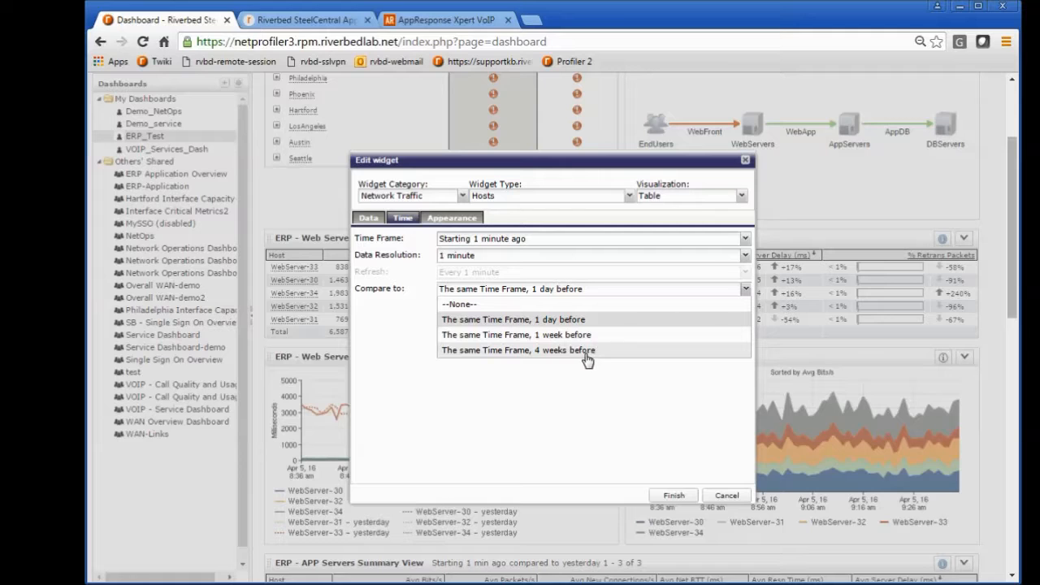
pyautogui.click(627, 390)
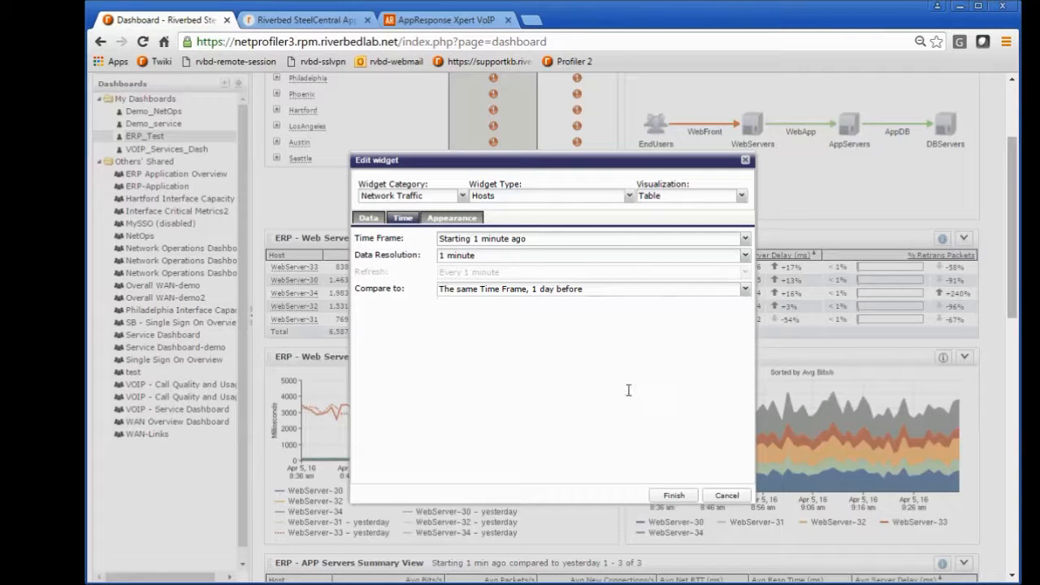
pyautogui.click(721, 496)
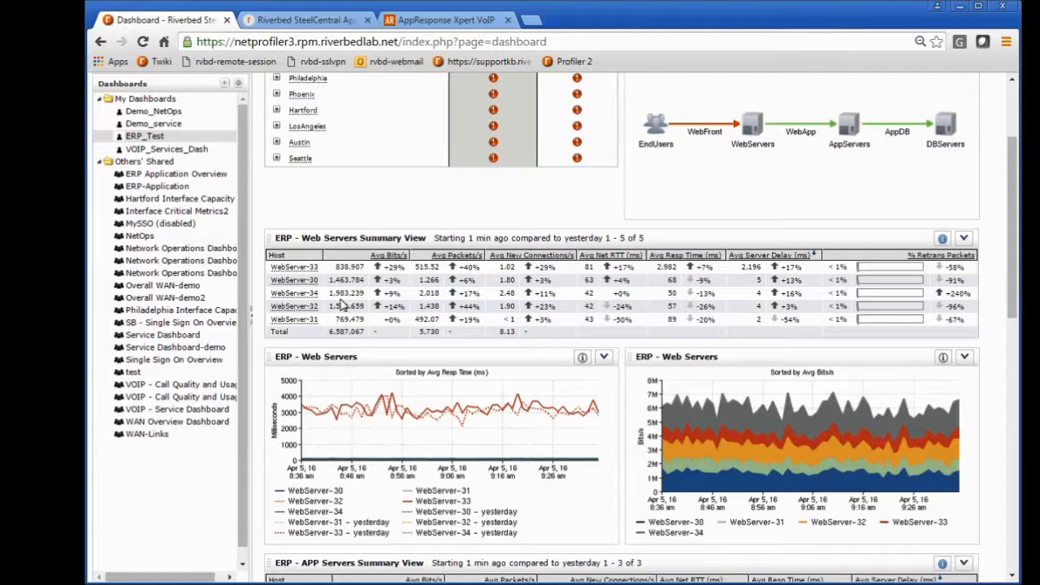
# Step: Examine the summary tables, response time charts and bits/s charts for the ERP web, application and database servers
pyautogui.scroll(-1, 433, 313)
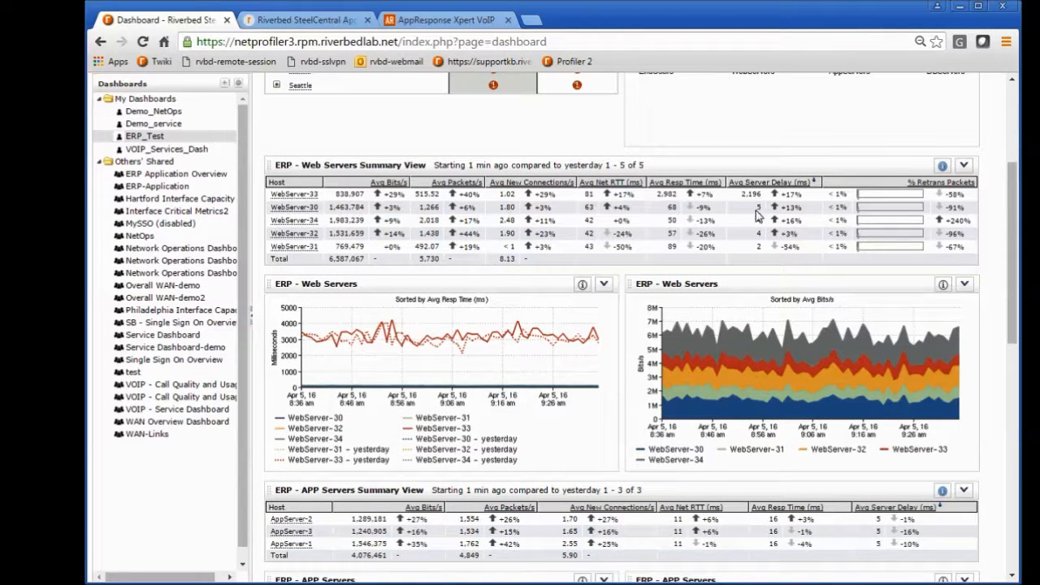
pyautogui.scroll(-1, 438, 337)
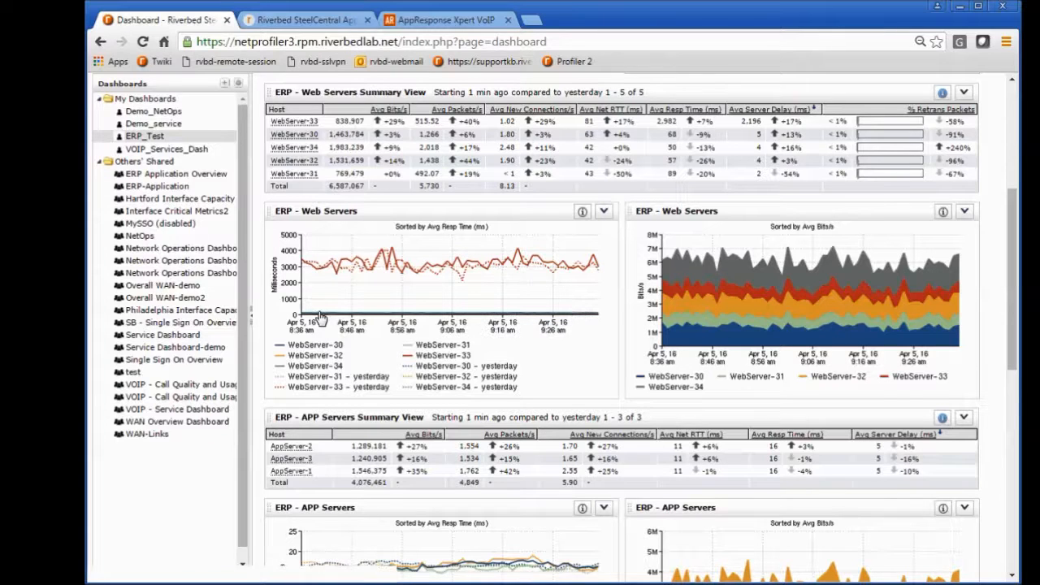
pyautogui.moveTo(310, 318)
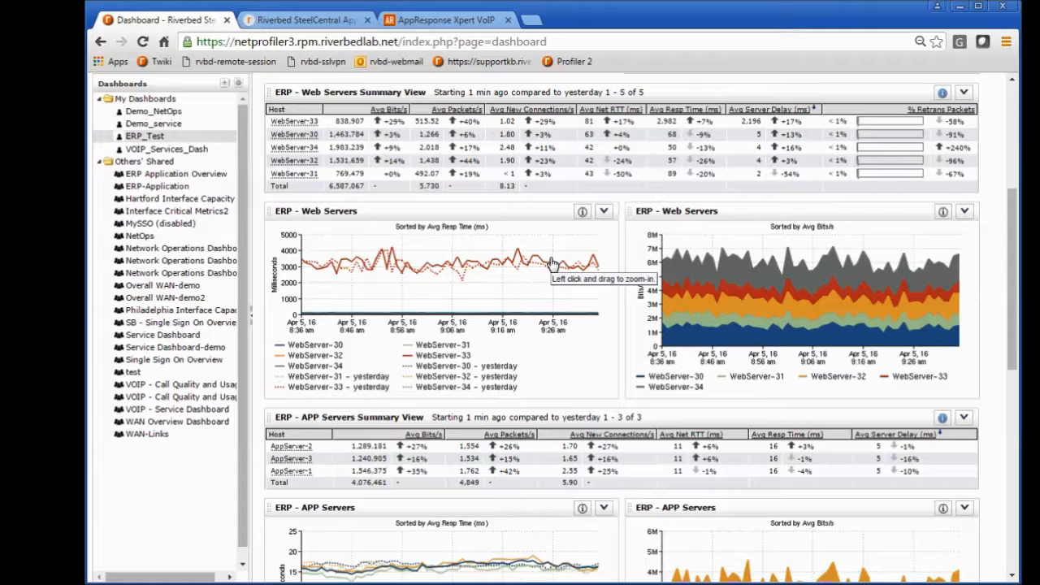
pyautogui.moveTo(545, 269)
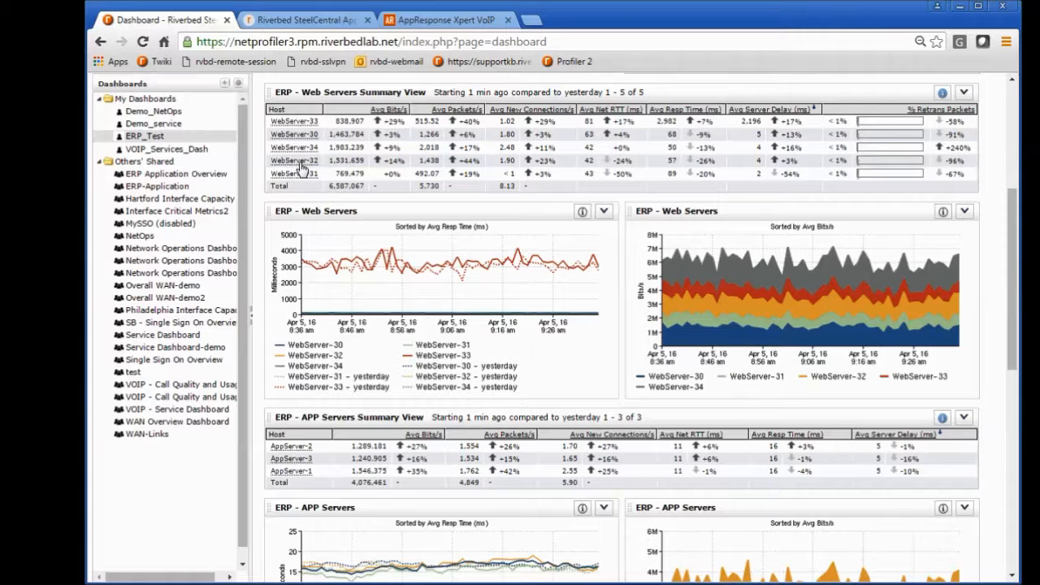
pyautogui.moveTo(1013, 315); pyautogui.dragTo(1013, 328)
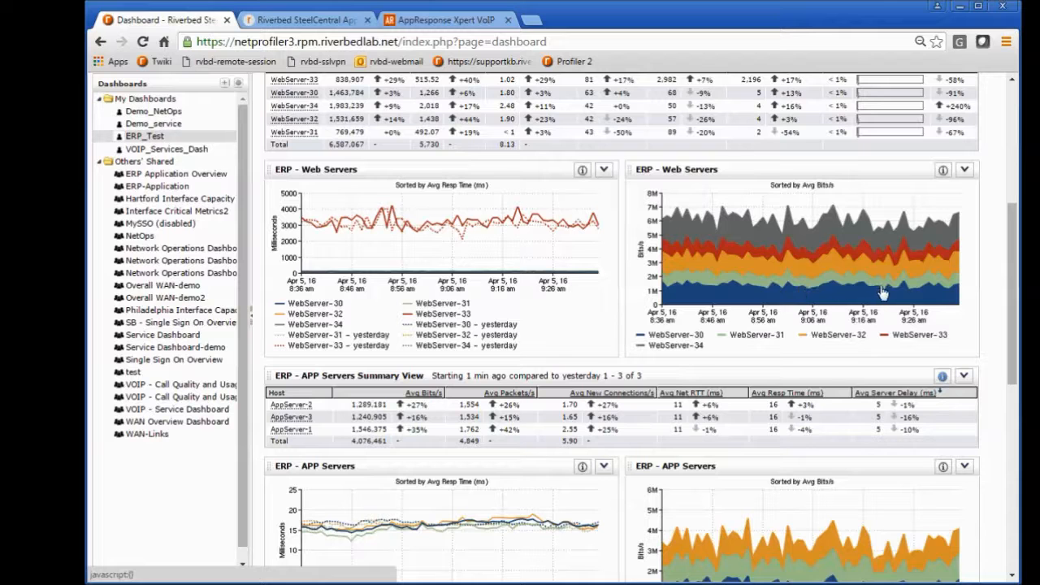
pyautogui.moveTo(1016, 259); pyautogui.dragTo(1011, 314)
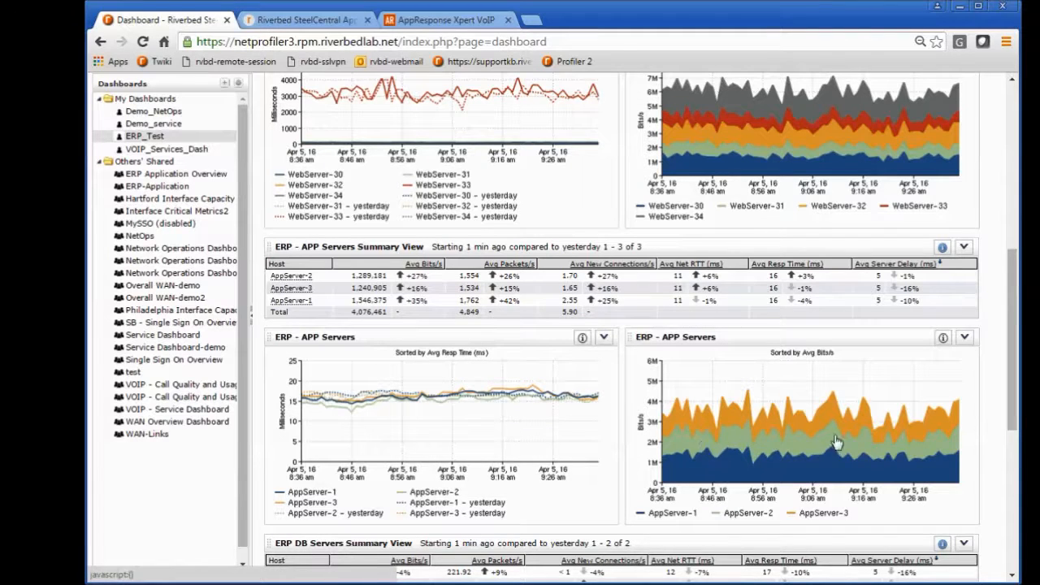
pyautogui.moveTo(1008, 339); pyautogui.dragTo(999, 421)
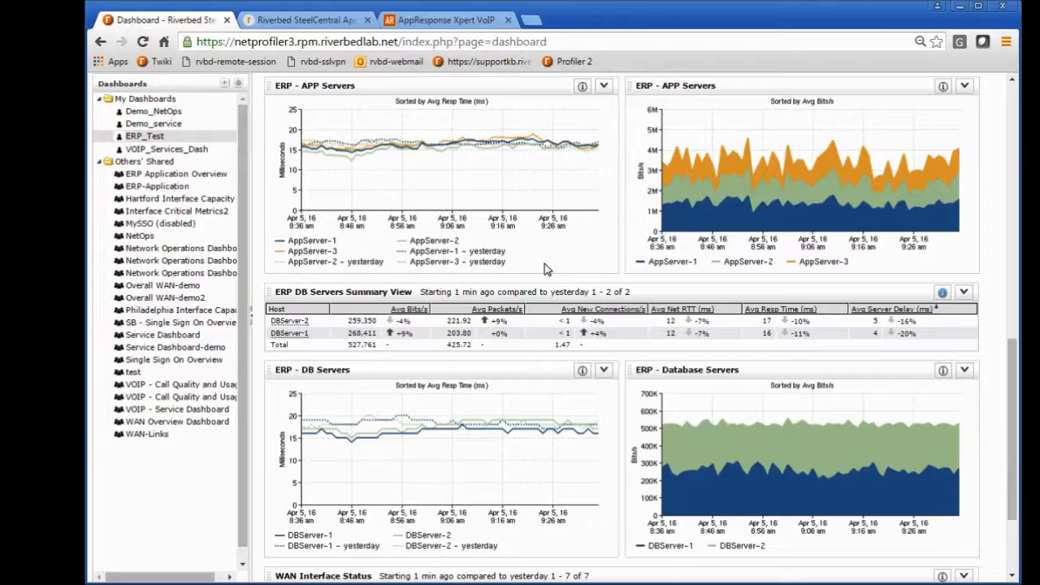
pyautogui.moveTo(1014, 360); pyautogui.dragTo(1014, 355)
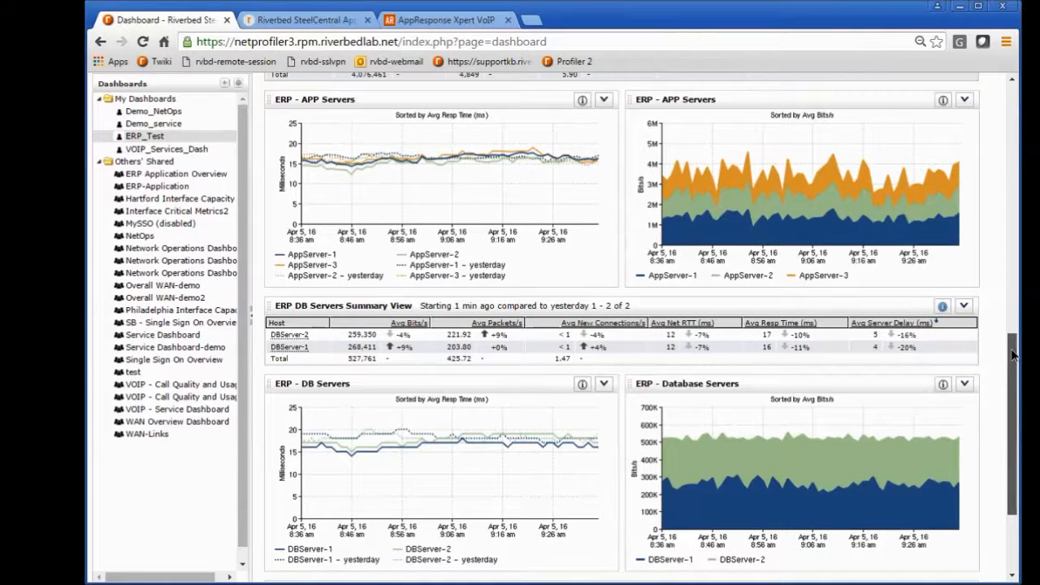
pyautogui.moveTo(1014, 355); pyautogui.dragTo(1013, 354)
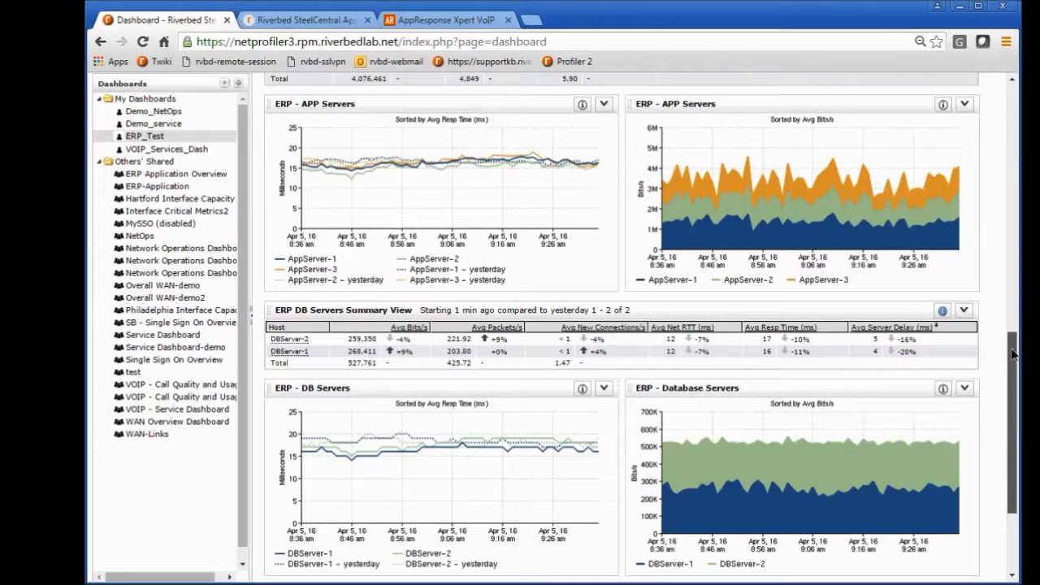
# Step: Review the widget categories and the Network Traffic widget types offered for a new ERP_Test dashboard widget, leaving without adding one
pyautogui.moveTo(1014, 353); pyautogui.dragTo(1014, 410)
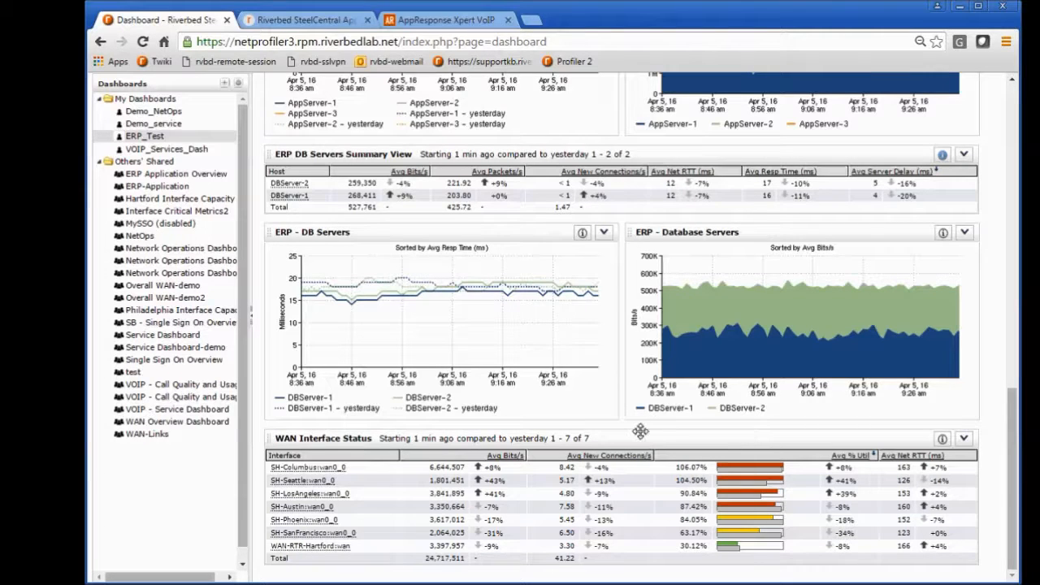
pyautogui.moveTo(1012, 414); pyautogui.dragTo(1018, 114)
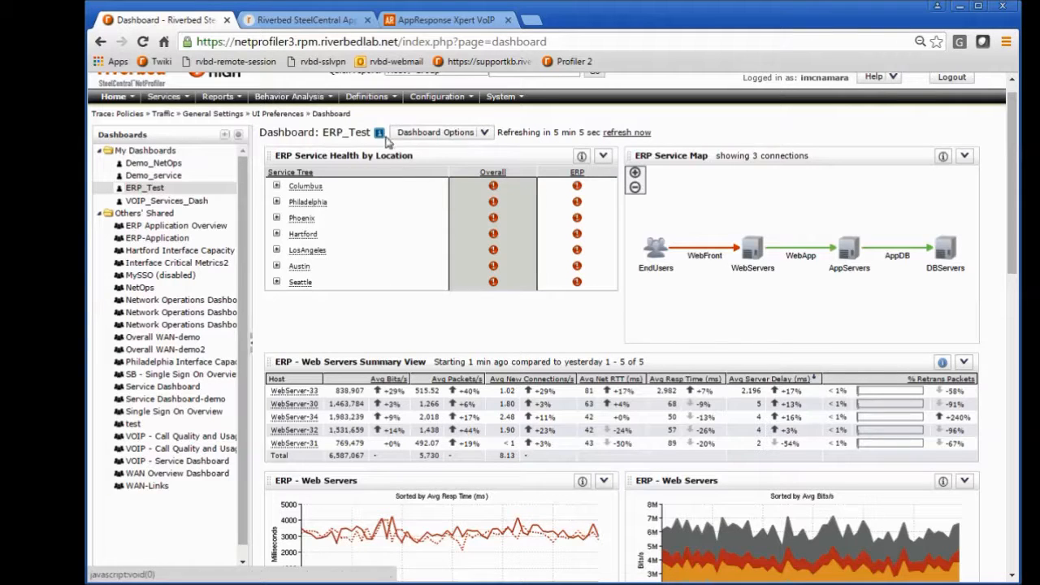
pyautogui.click(484, 134)
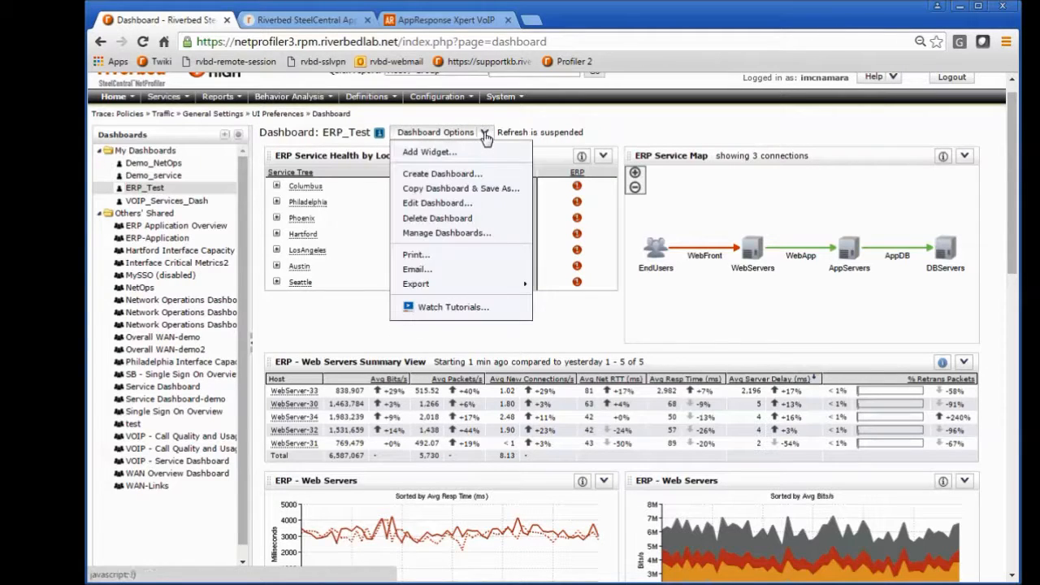
pyautogui.click(439, 153)
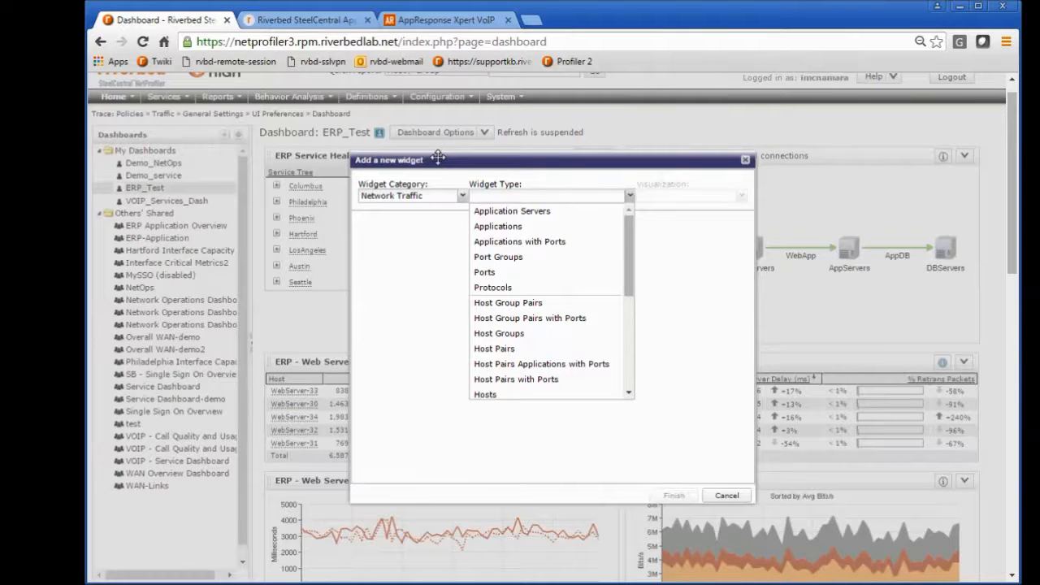
pyautogui.click(460, 196)
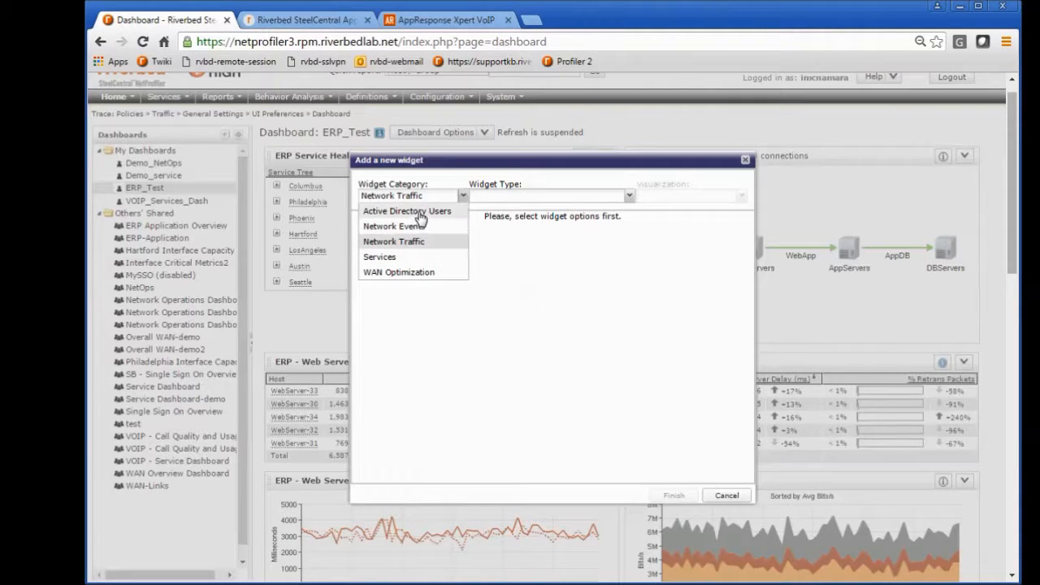
pyautogui.click(448, 160)
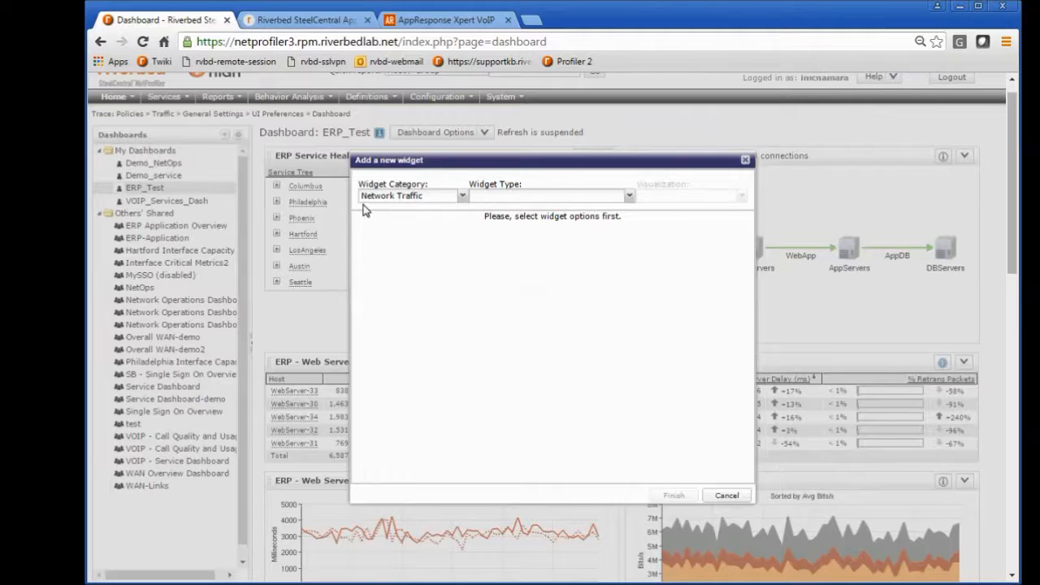
pyautogui.click(629, 196)
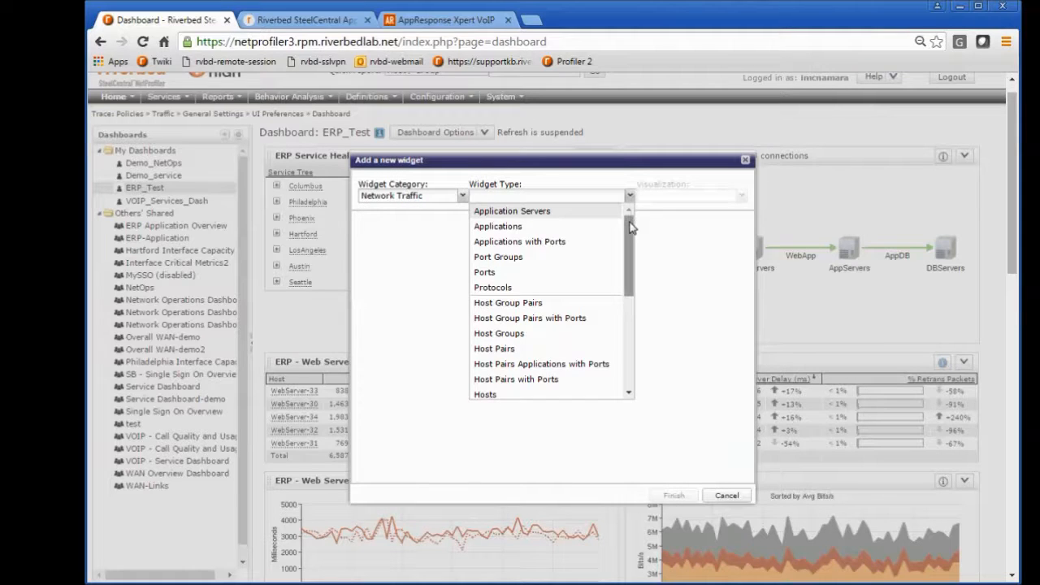
pyautogui.moveTo(630, 231)
pyautogui.mouseDown()
pyautogui.moveTo(621, 329)
pyautogui.moveTo(619, 215)
pyautogui.mouseUp()
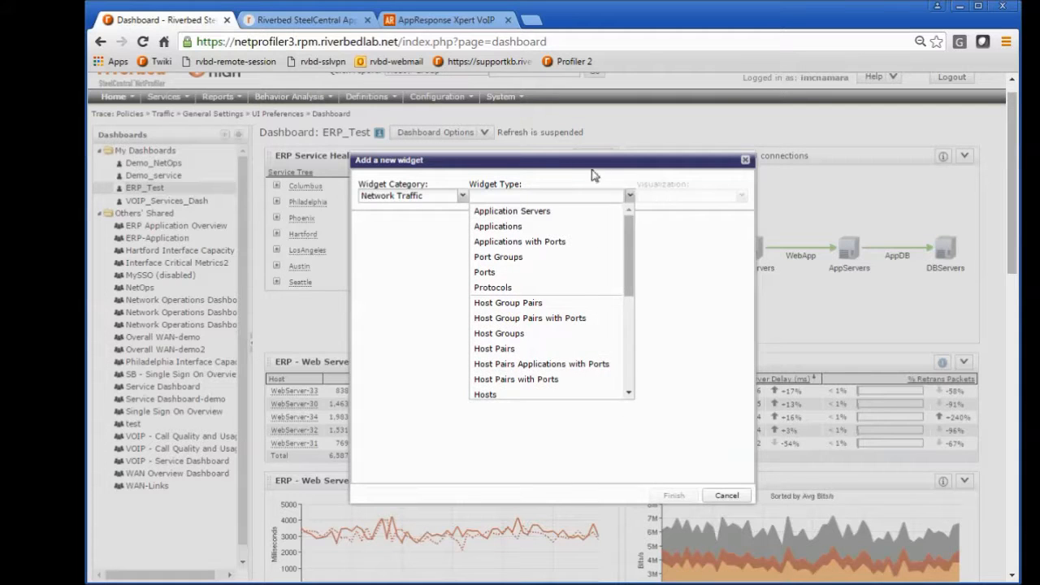
pyautogui.click(588, 163)
pyautogui.click(726, 495)
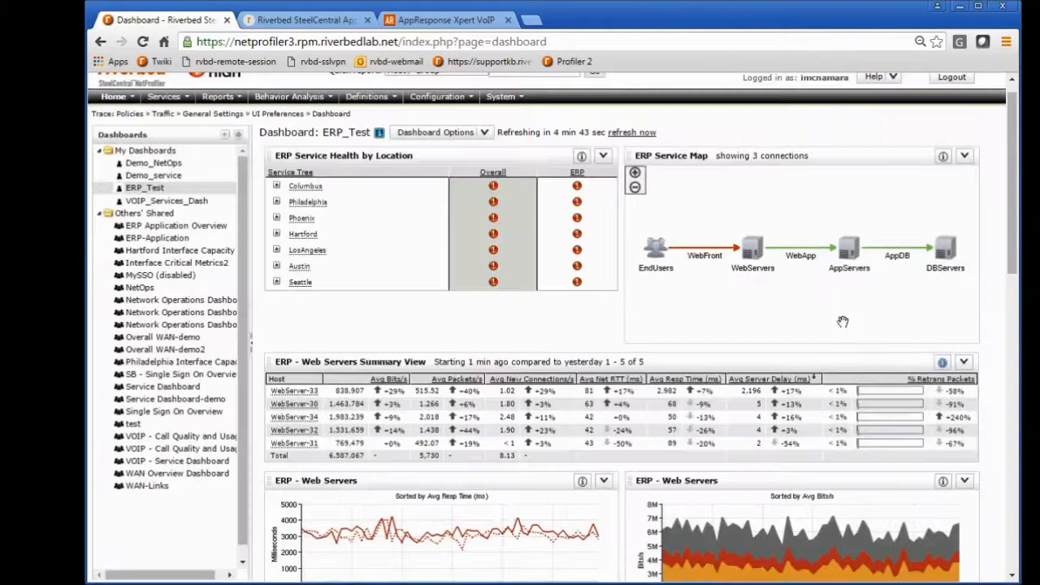
# Step: Examine the WAN Interface Status table on the ERP_Test dashboard and minimize the meeting reminder covering the page
pyautogui.moveTo(1013, 231); pyautogui.dragTo(1012, 530)
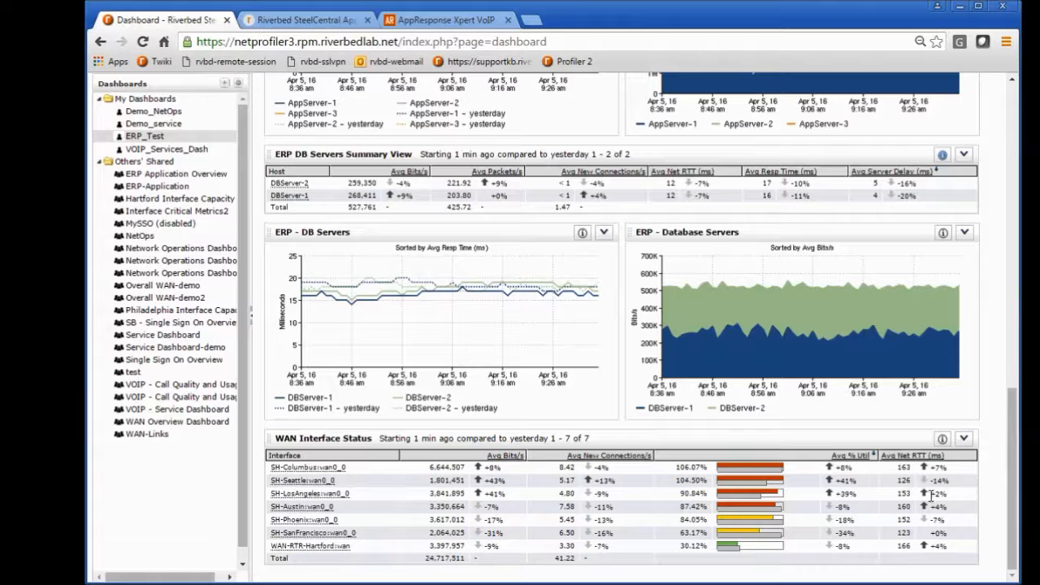
pyautogui.moveTo(931, 493)
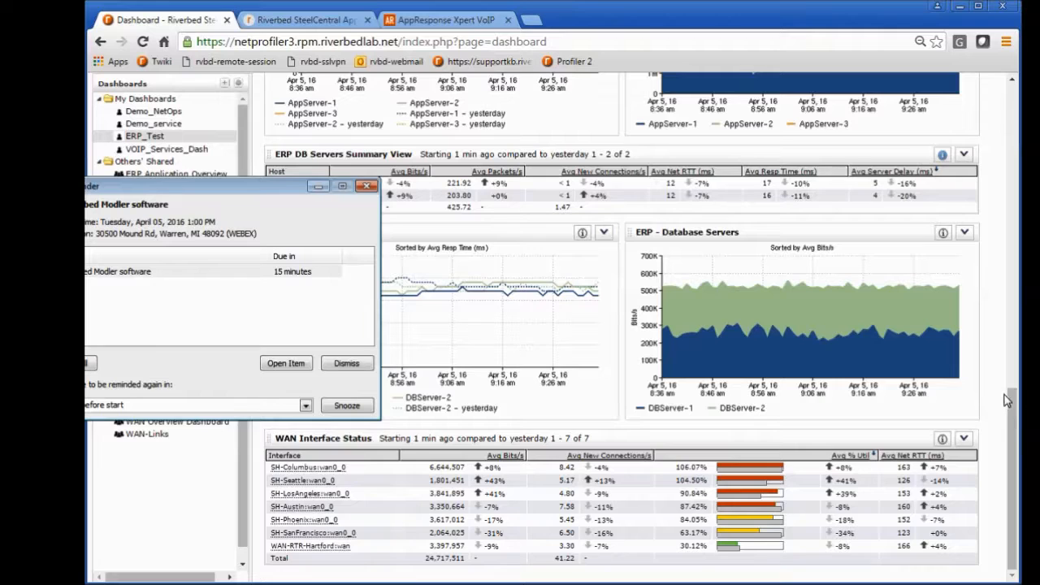
pyautogui.scroll(2, 1002, 394)
pyautogui.click(318, 187)
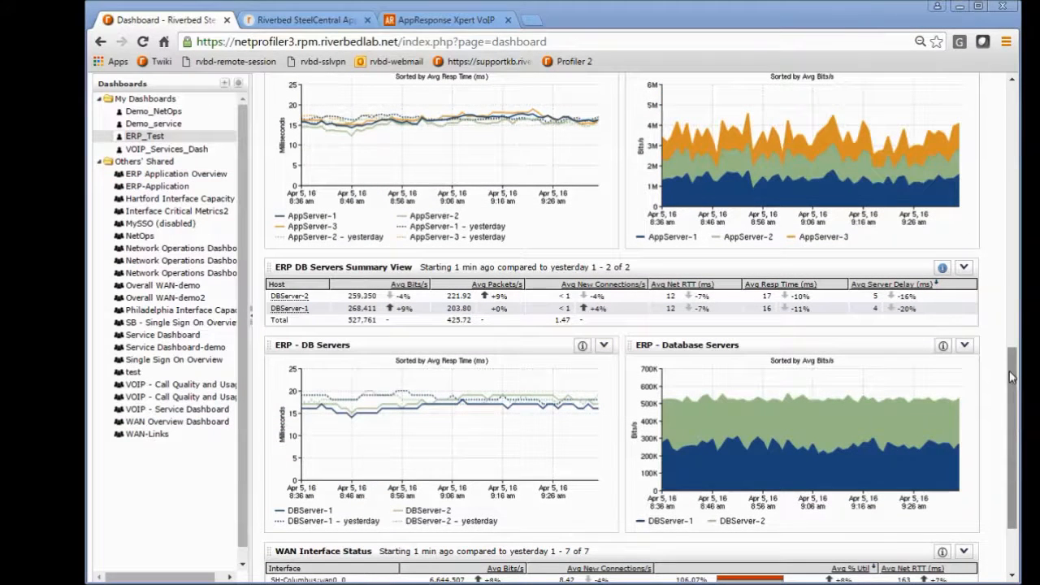
pyautogui.moveTo(1014, 378); pyautogui.dragTo(1015, 96)
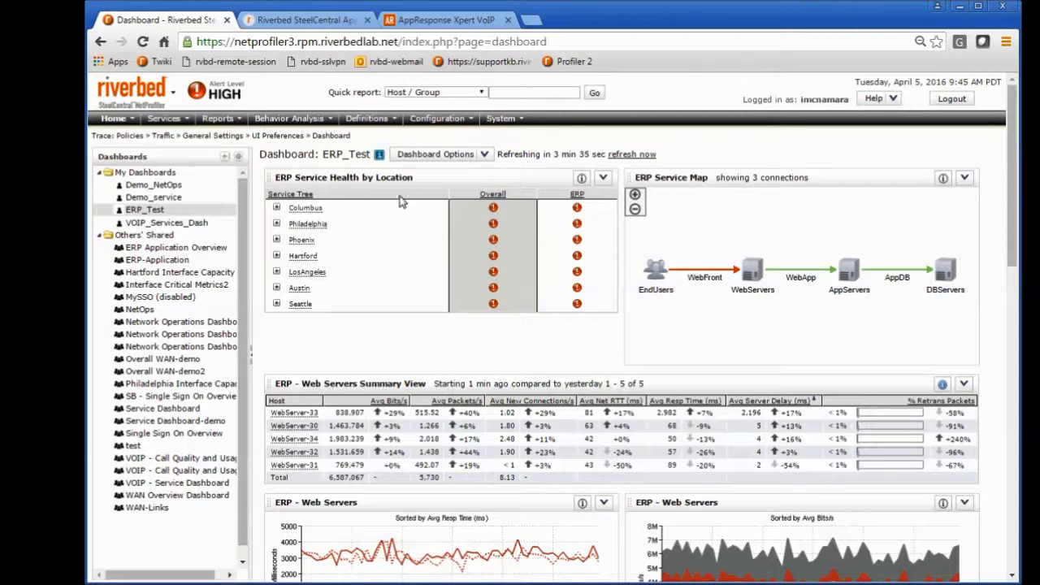
# Step: Run an Events report on the ERP service policies for the period starting 1 week ago and look over the event list
pyautogui.click(235, 118)
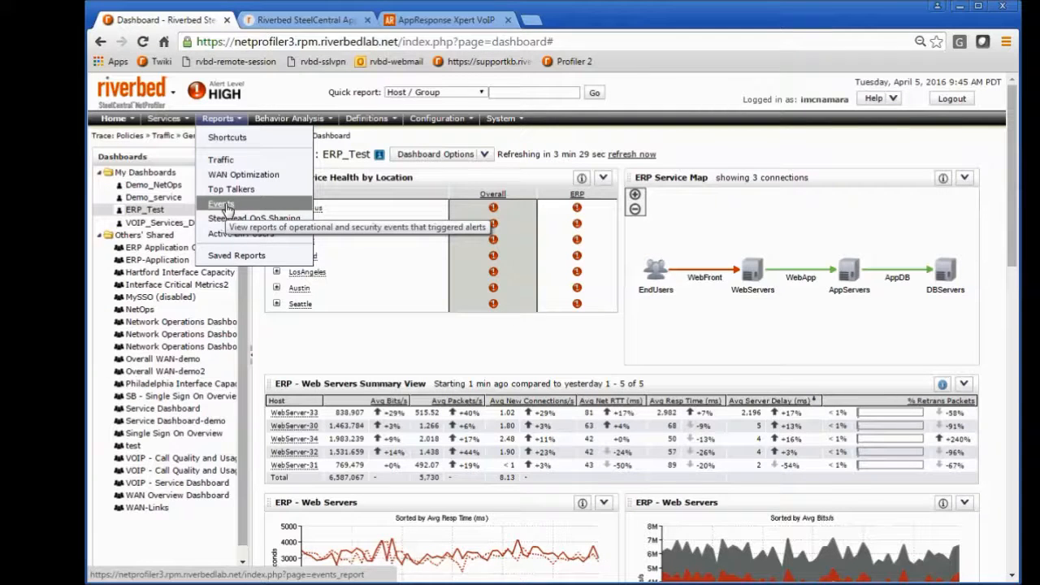
pyautogui.click(228, 209)
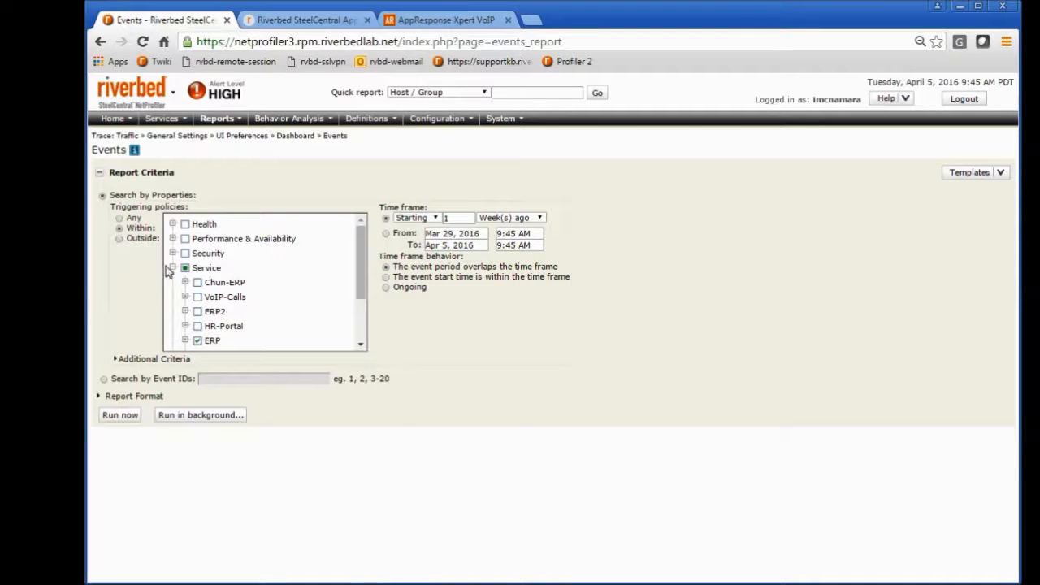
pyautogui.click(198, 340)
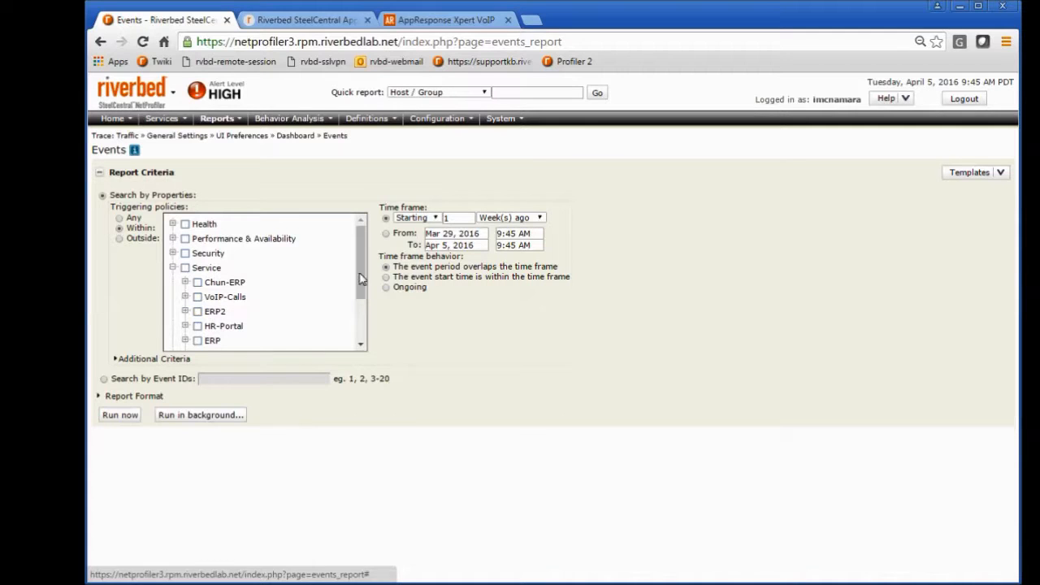
pyautogui.click(197, 340)
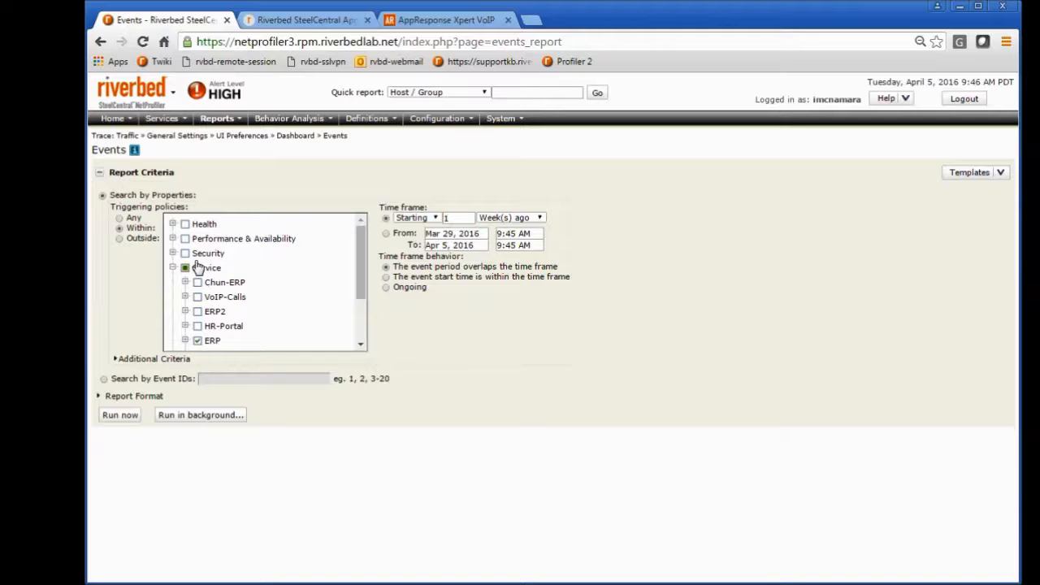
pyautogui.click(124, 419)
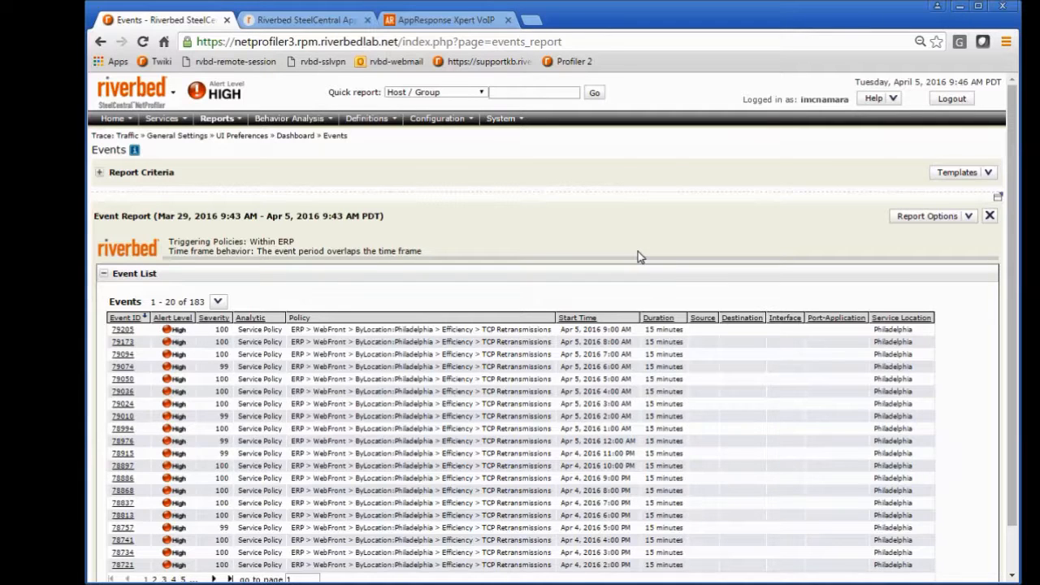
pyautogui.scroll(-2, 637, 254)
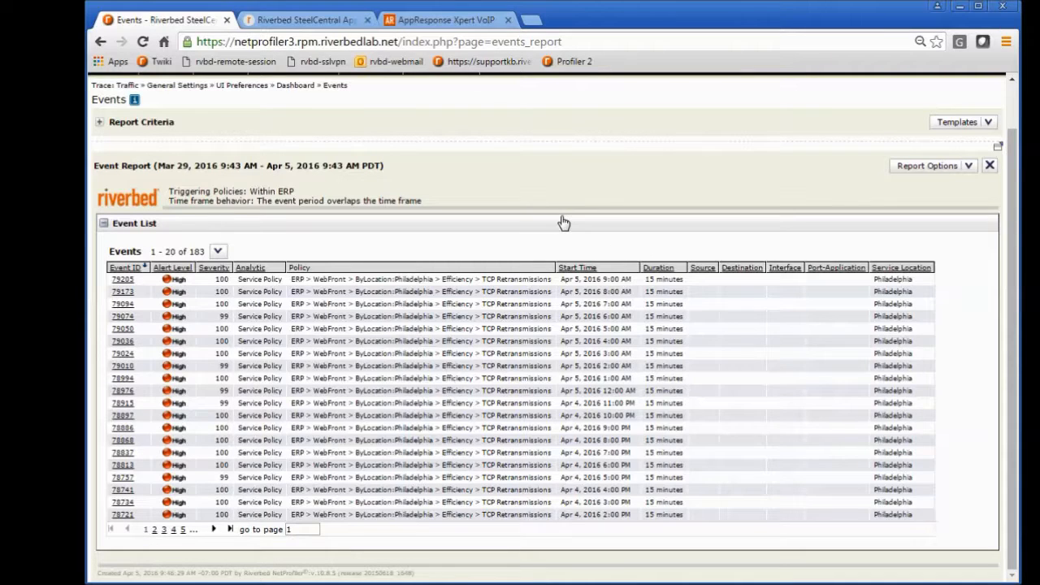
pyautogui.scroll(2, 563, 223)
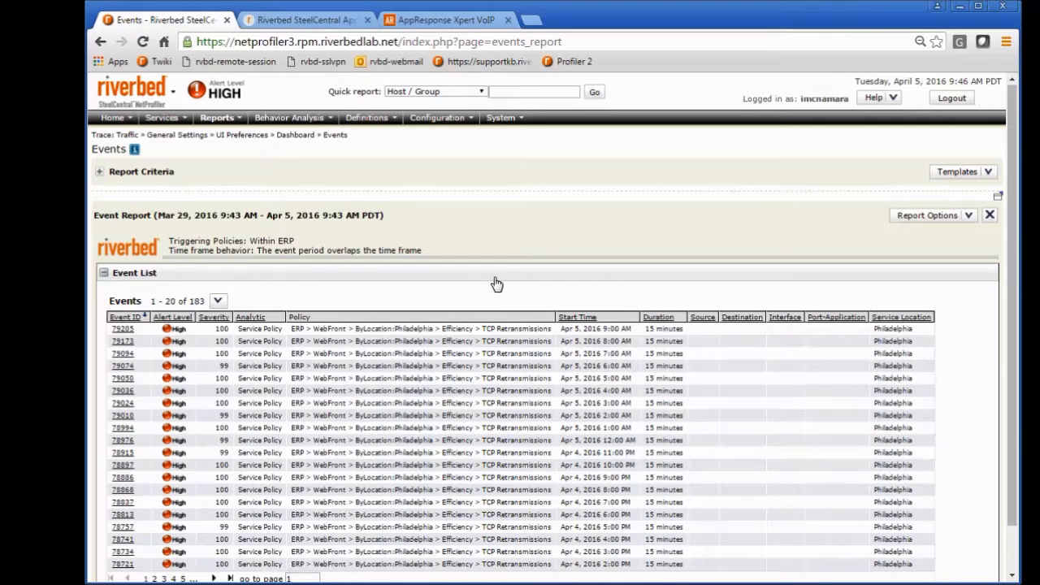
# Step: Return from the event report to the dashboard page
pyautogui.moveTo(130, 119)
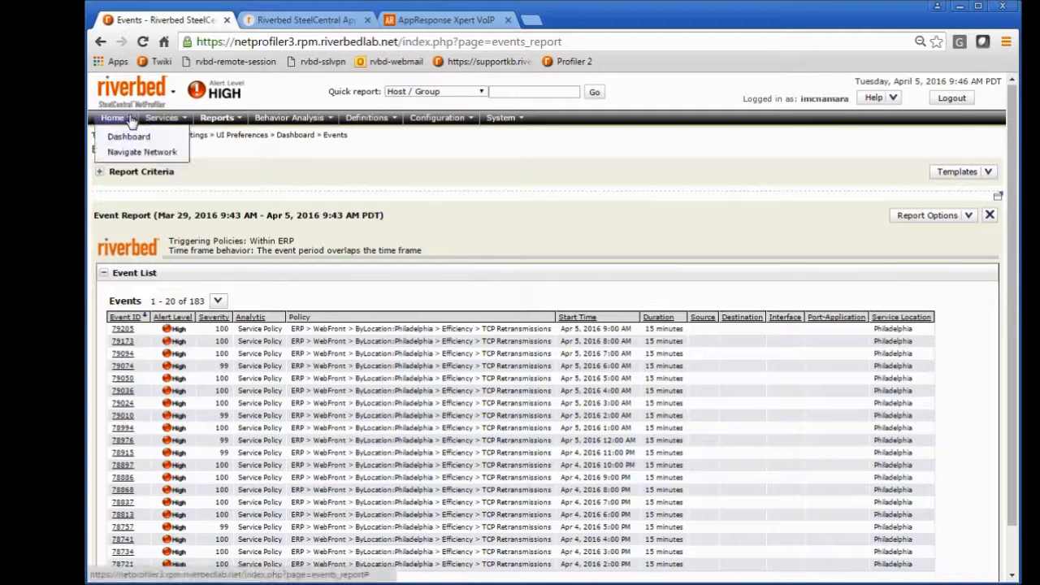
pyautogui.click(130, 142)
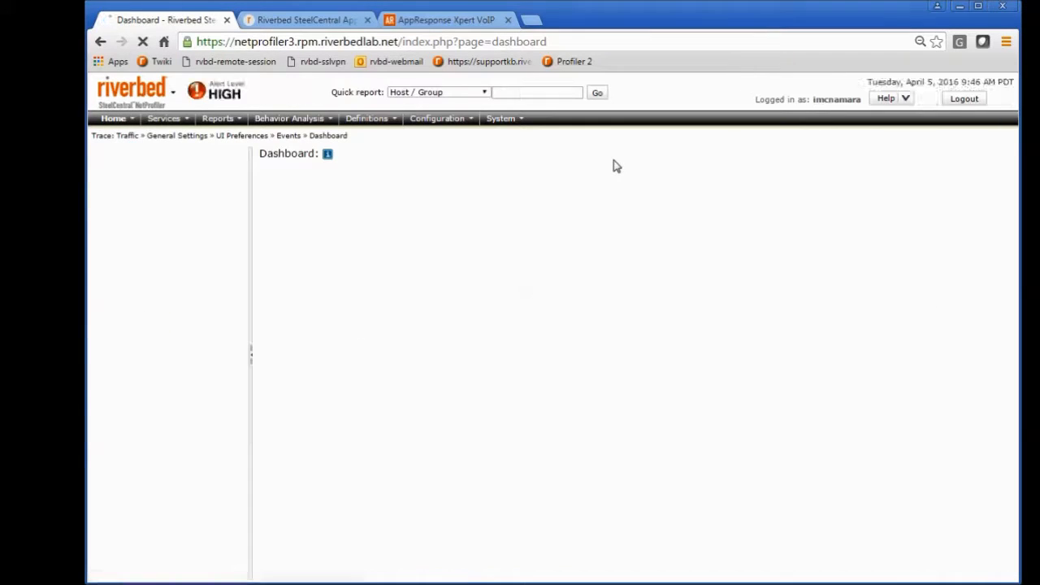
pyautogui.click(536, 94)
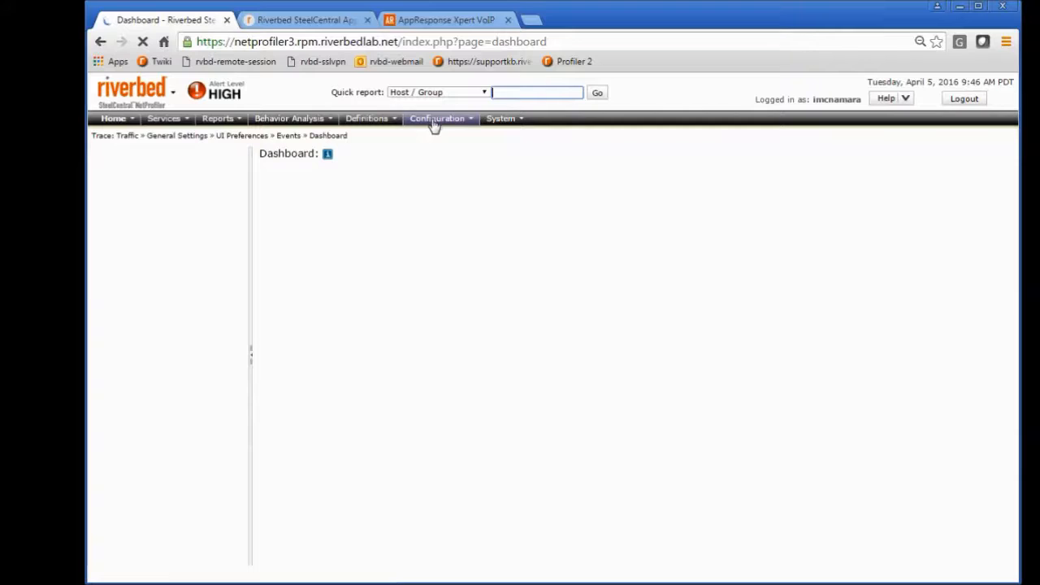
# Step: Open the interface group definitions and view the members of the UK and US groups under Global
pyautogui.moveTo(395, 125)
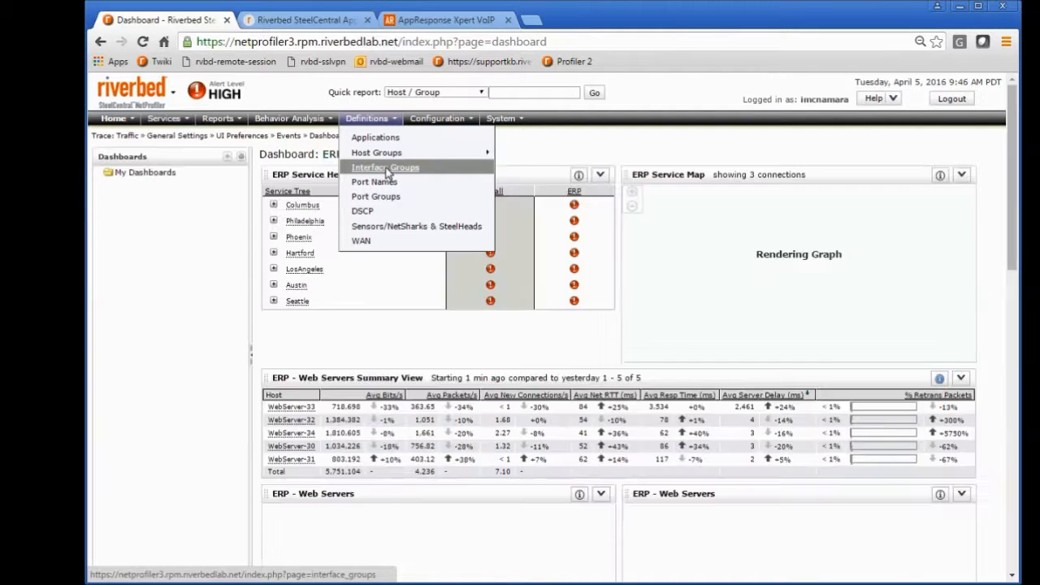
pyautogui.click(387, 169)
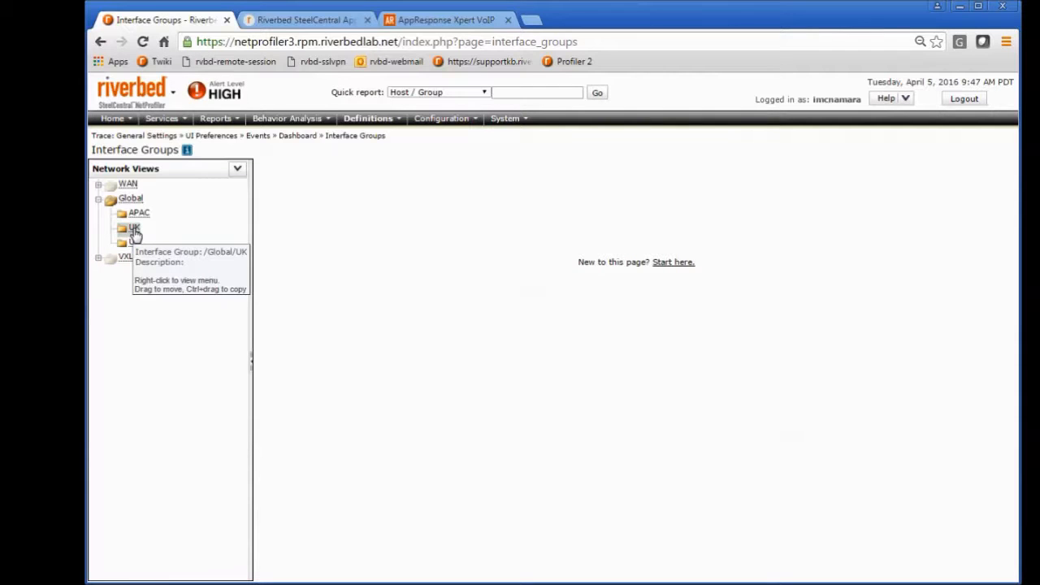
pyautogui.click(135, 232)
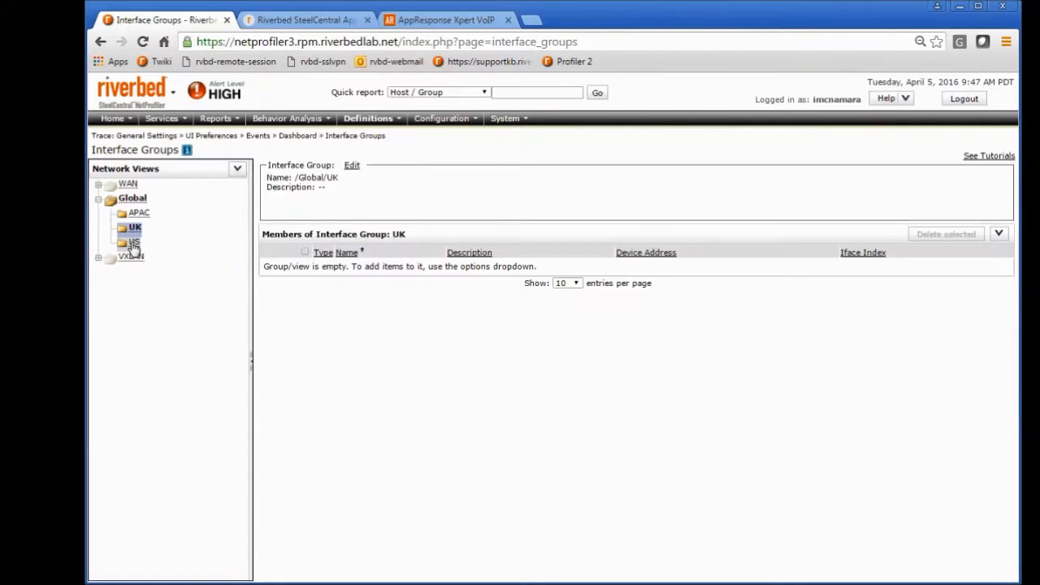
pyautogui.click(134, 244)
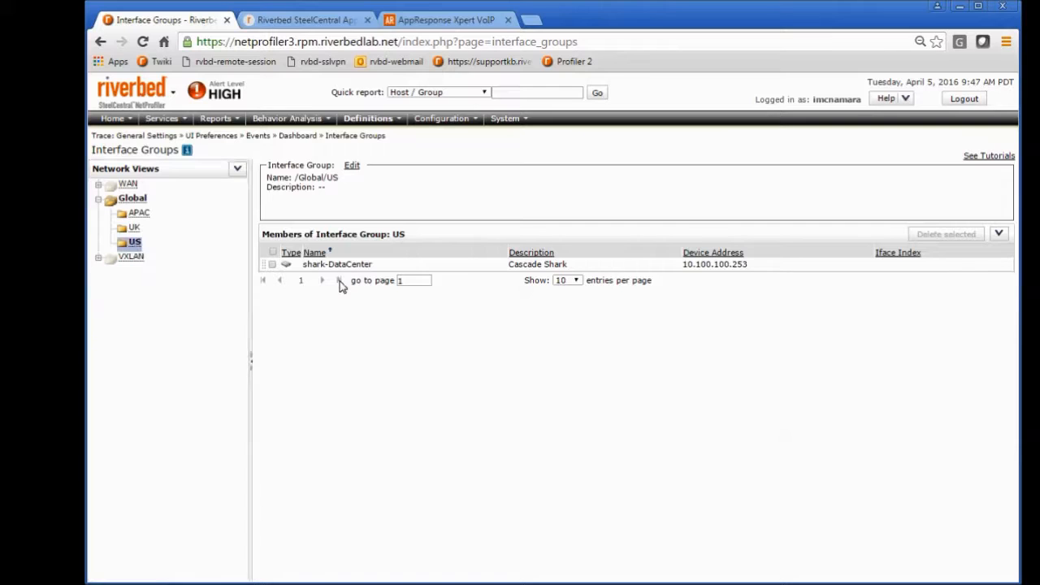
# Step: Look up all devices and interfaces that can be added as members of the US interface group, leaving without adding any
pyautogui.rightClick(137, 246)
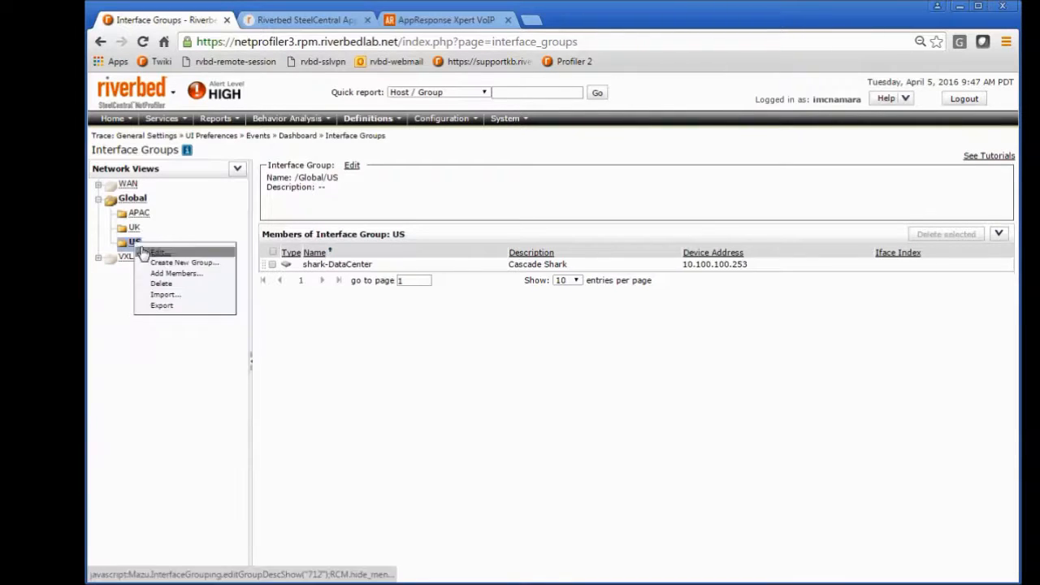
pyautogui.click(158, 277)
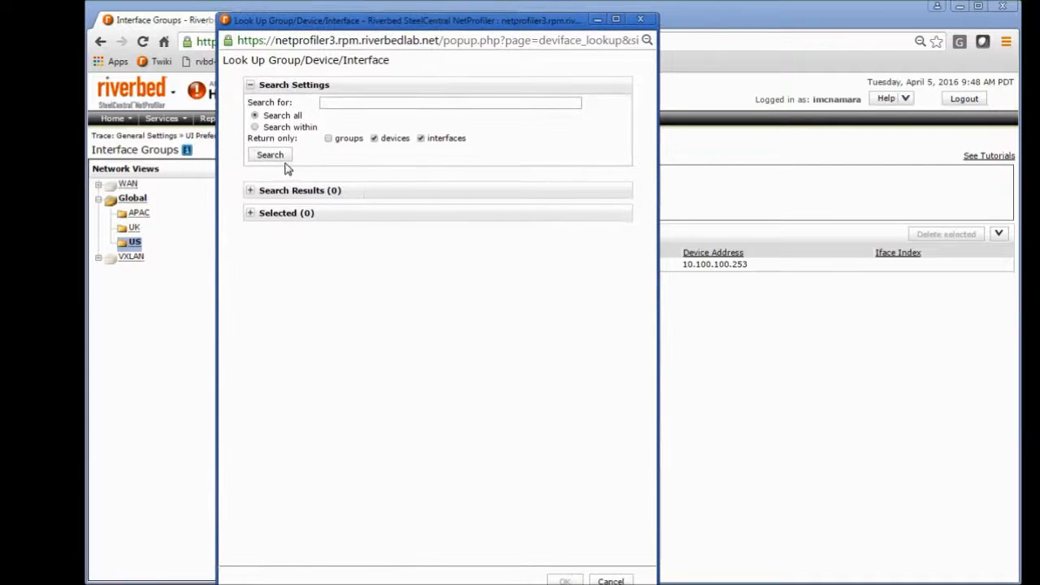
pyautogui.click(275, 154)
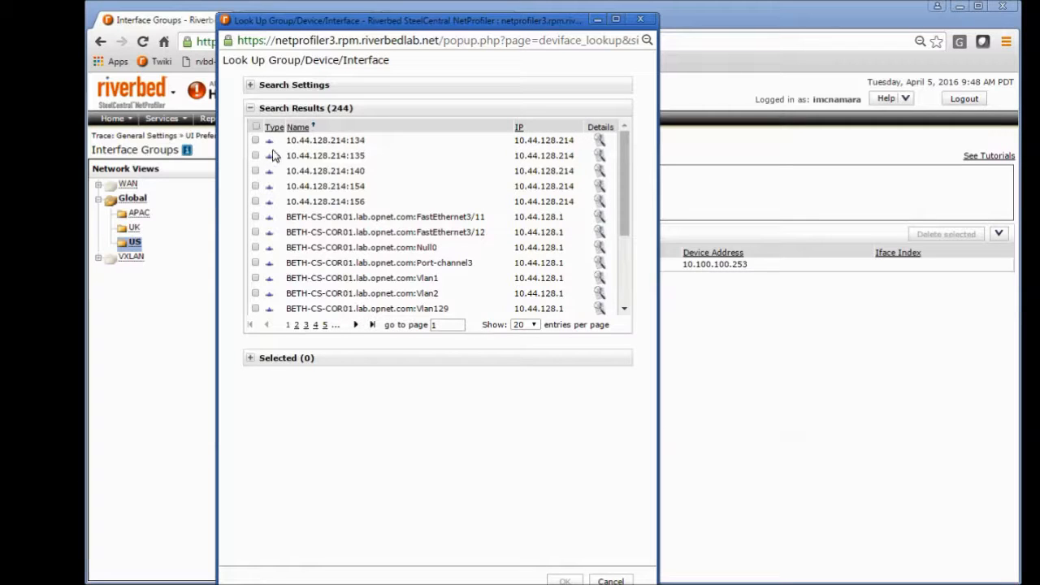
pyautogui.moveTo(379, 25); pyautogui.dragTo(396, 14)
pyautogui.click(628, 571)
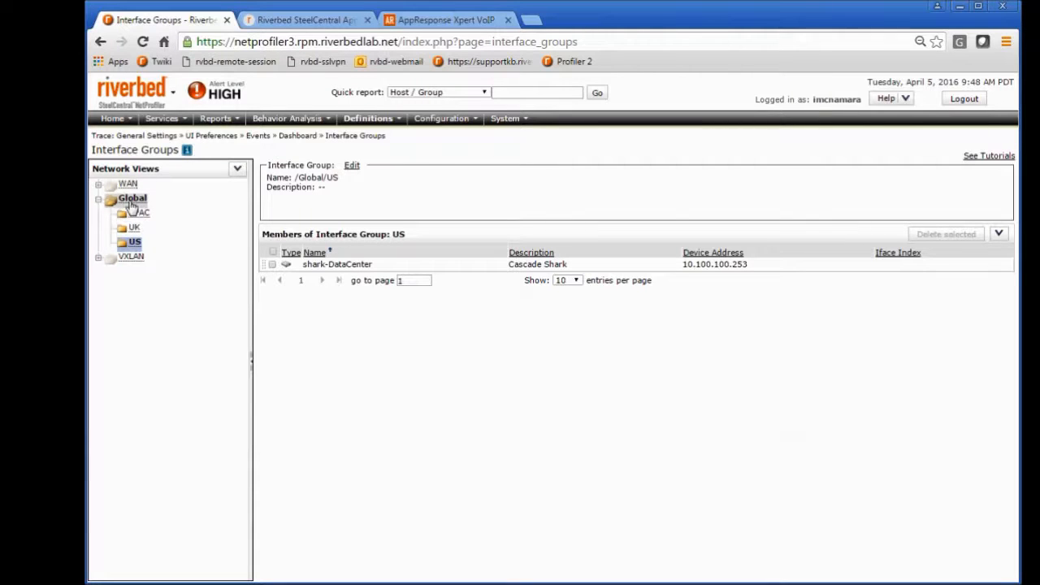
# Step: Open the Navigate Network page and switch the network view to Deployment
pyautogui.moveTo(134, 122)
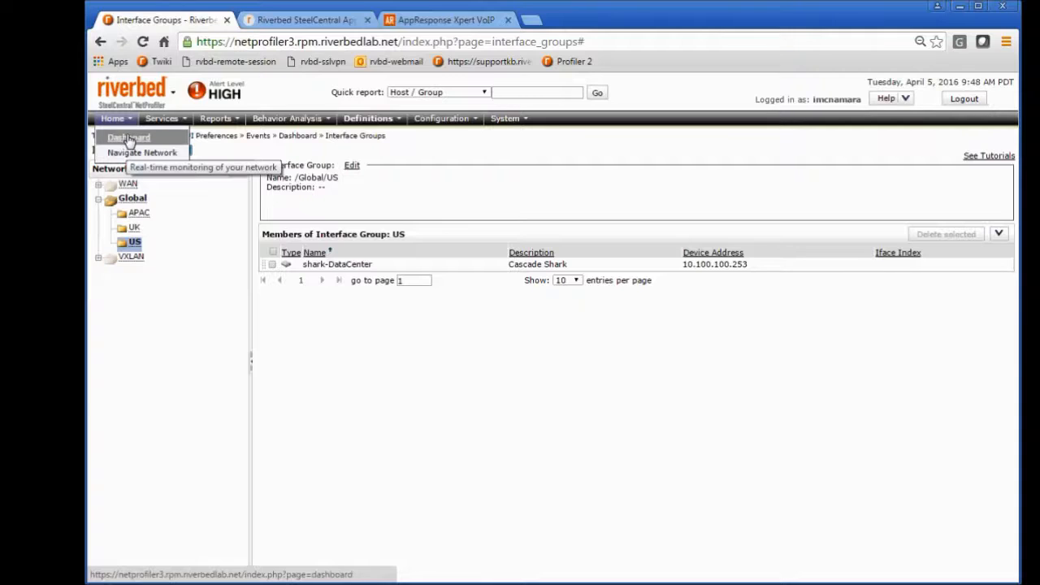
pyautogui.click(130, 153)
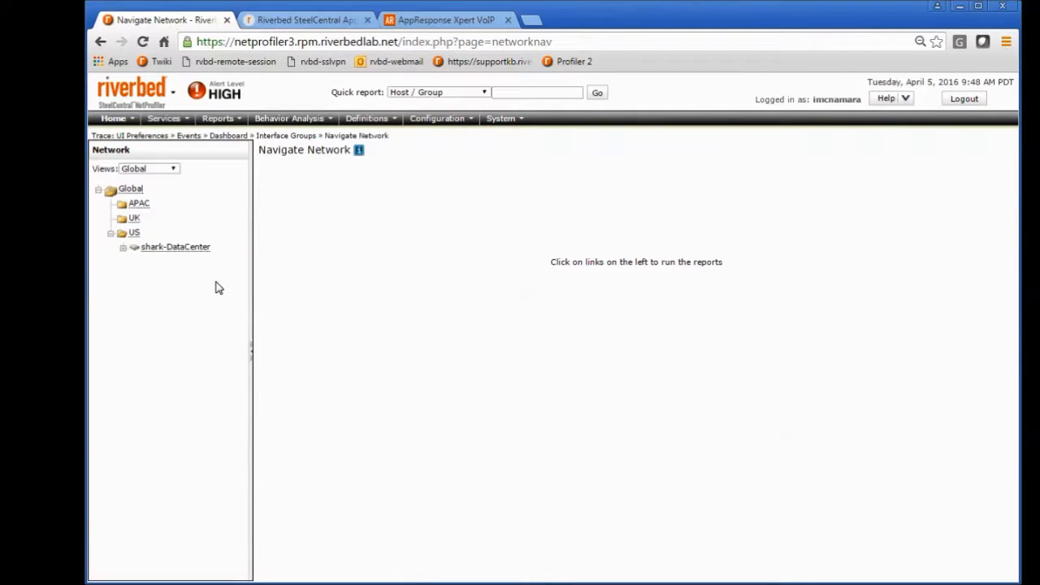
pyautogui.click(174, 170)
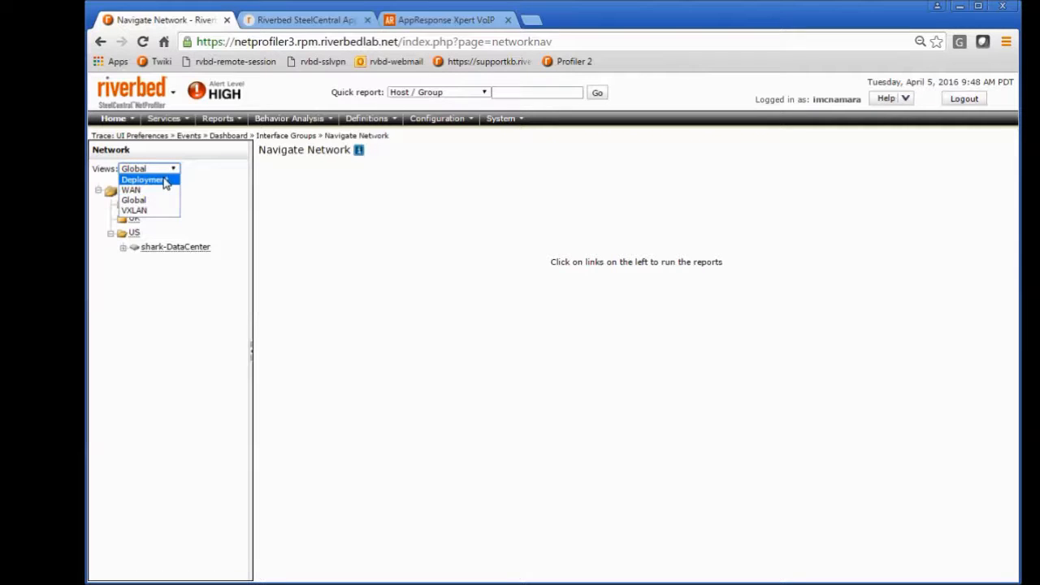
pyautogui.click(165, 180)
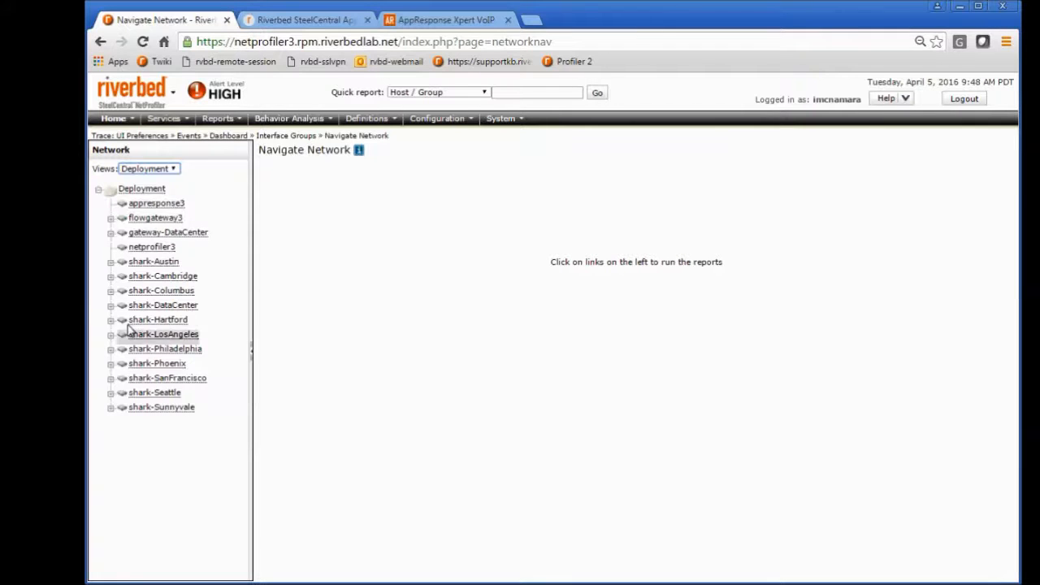
# Step: Switch the network view to Global and review the device information report for shark-DataCenter under US
pyautogui.click(173, 169)
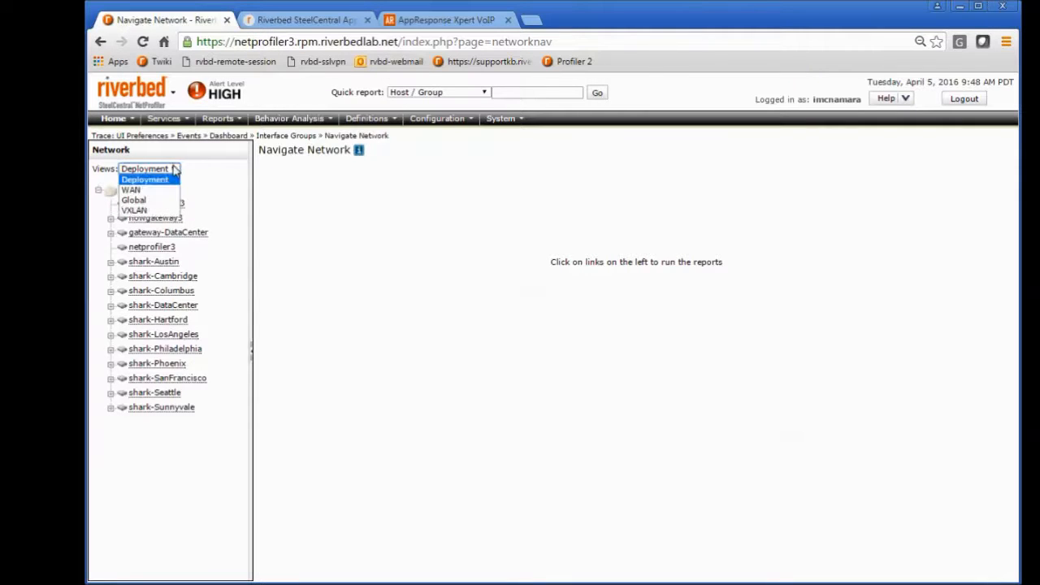
pyautogui.click(141, 201)
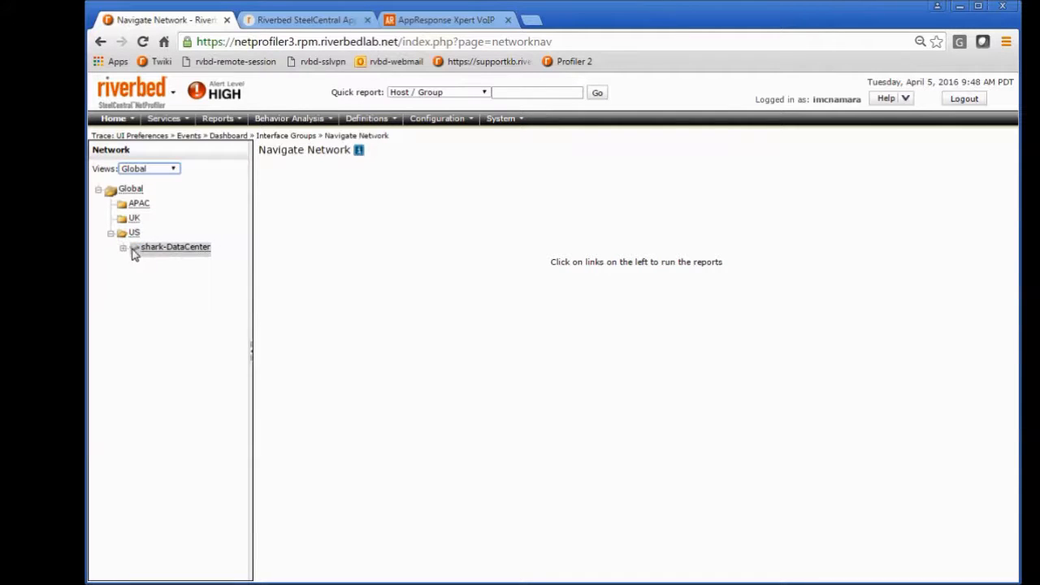
pyautogui.click(164, 253)
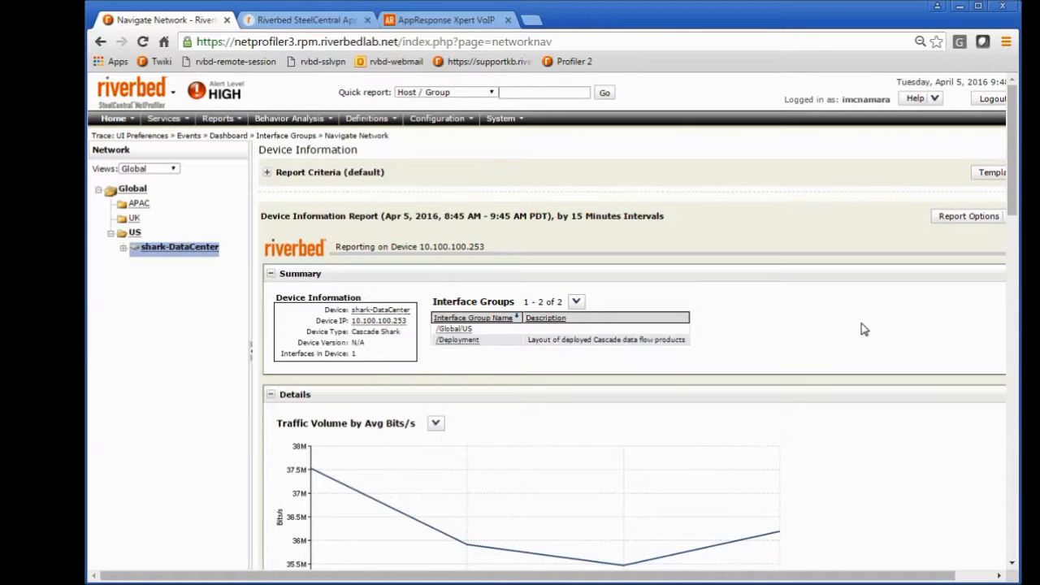
pyautogui.moveTo(1012, 184); pyautogui.dragTo(1011, 442)
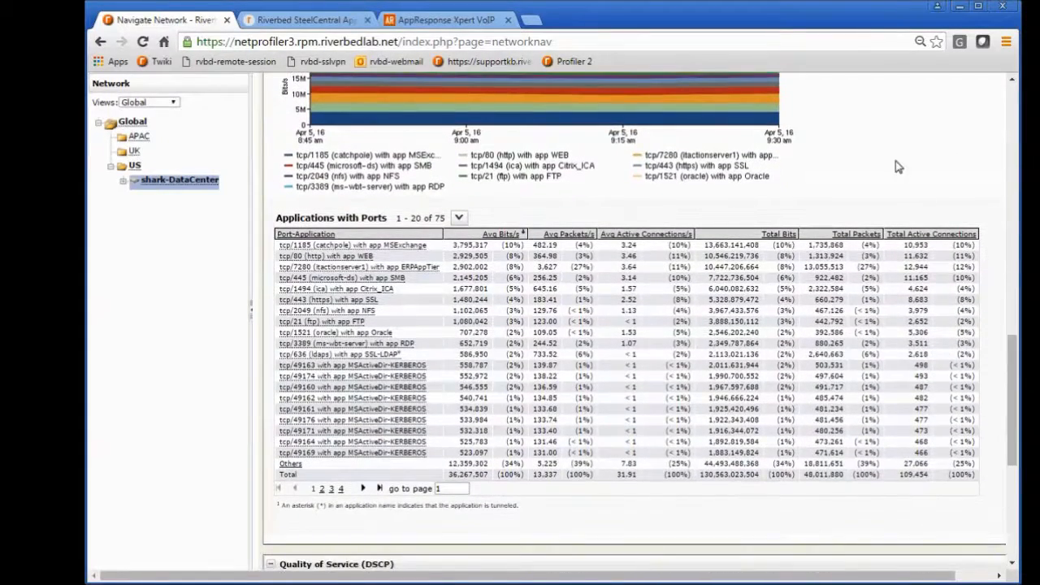
pyautogui.moveTo(1012, 377); pyautogui.dragTo(1012, 475)
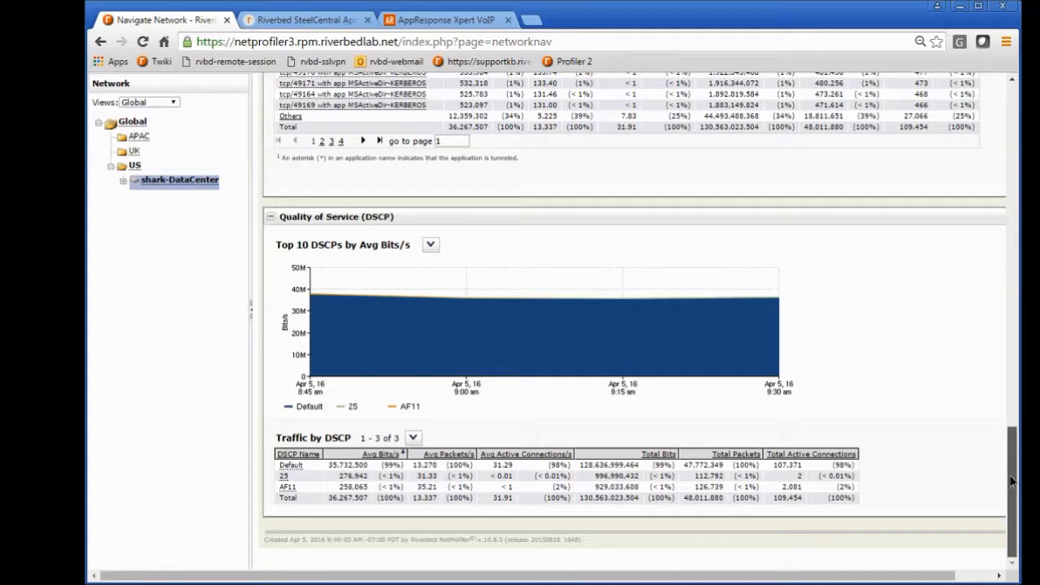
pyautogui.moveTo(1012, 481); pyautogui.dragTo(987, 89)
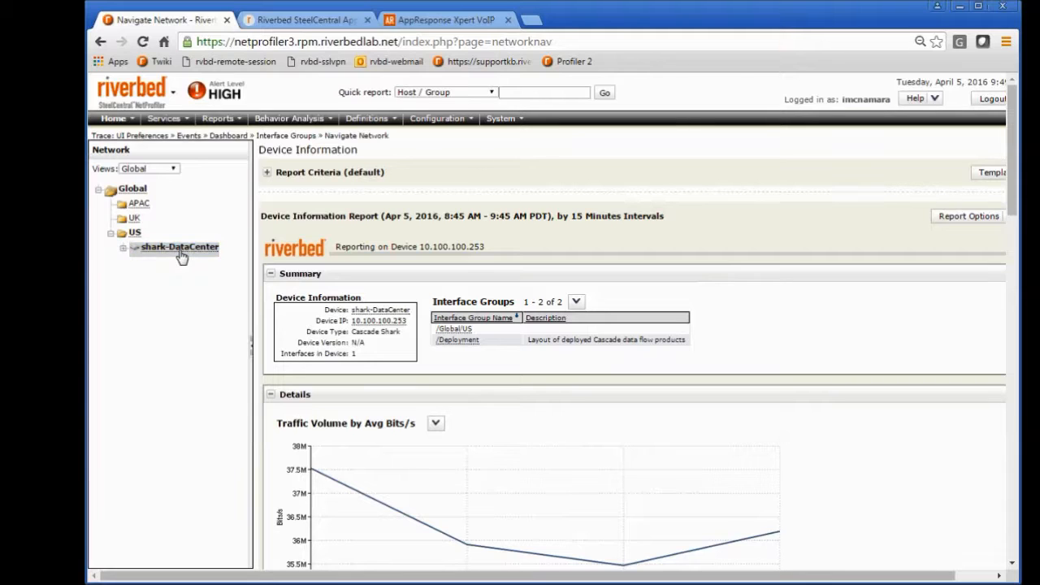
pyautogui.moveTo(172, 258)
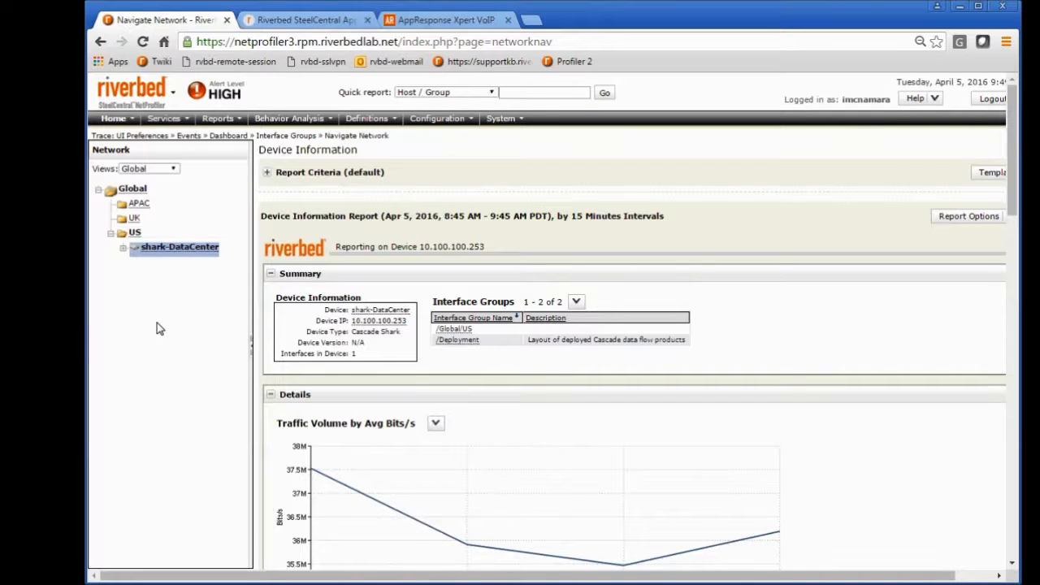
# Step: Return to the dashboard page, display the Demo_NetOps dashboard and view its available dashboard options
pyautogui.click(546, 92)
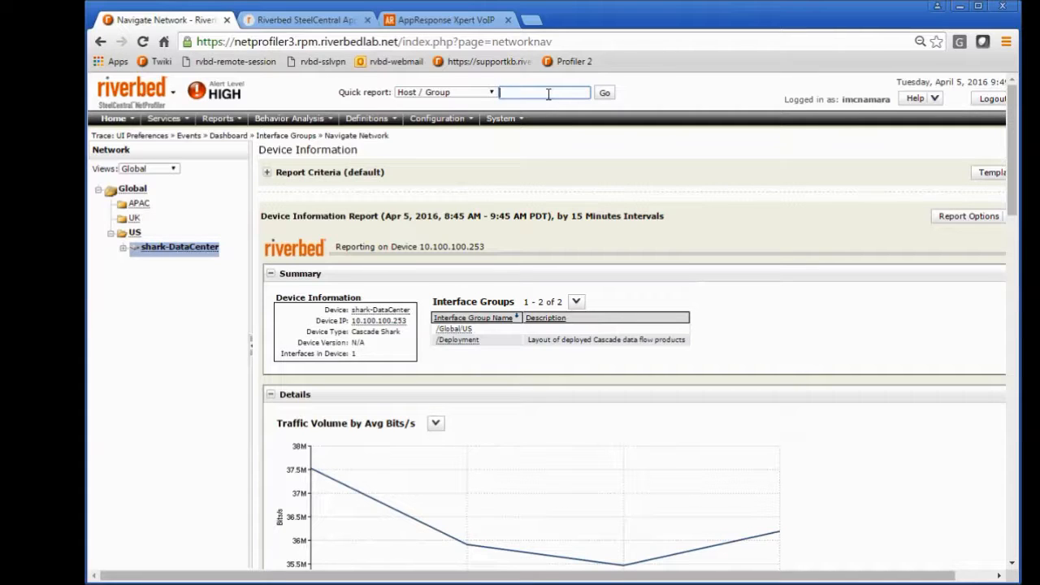
pyautogui.moveTo(113, 119)
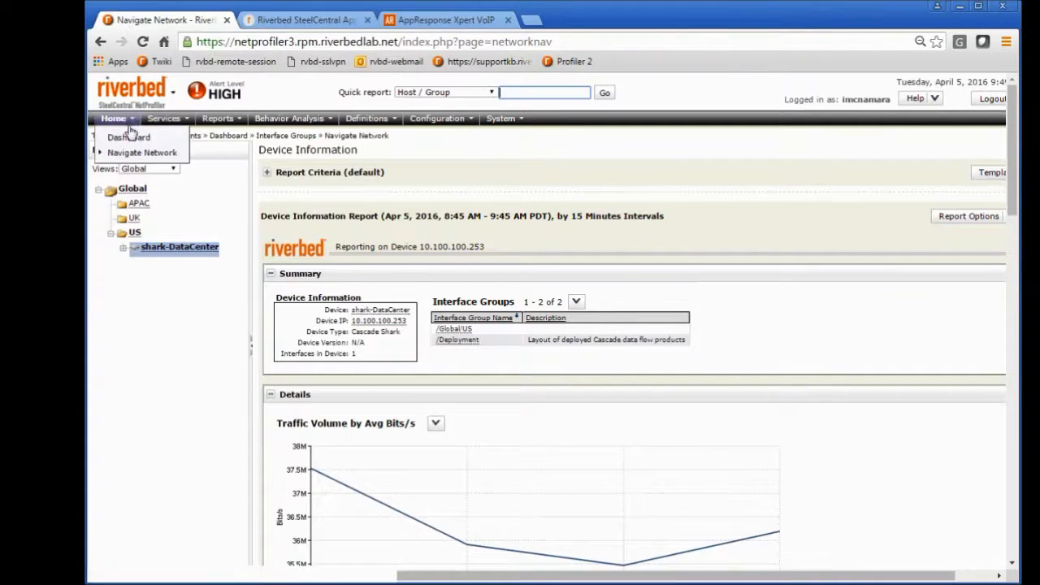
pyautogui.click(120, 138)
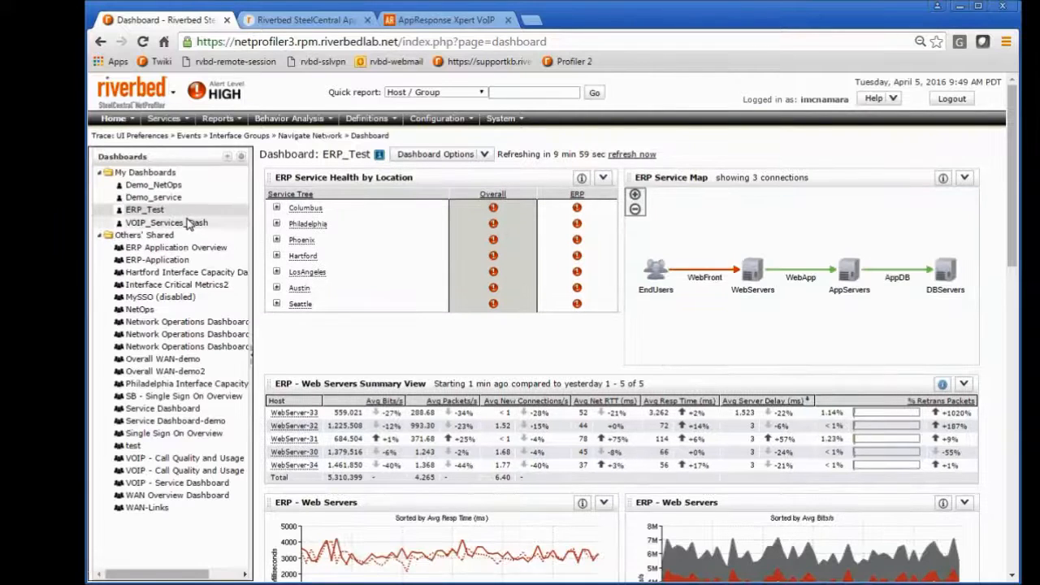
pyautogui.click(150, 186)
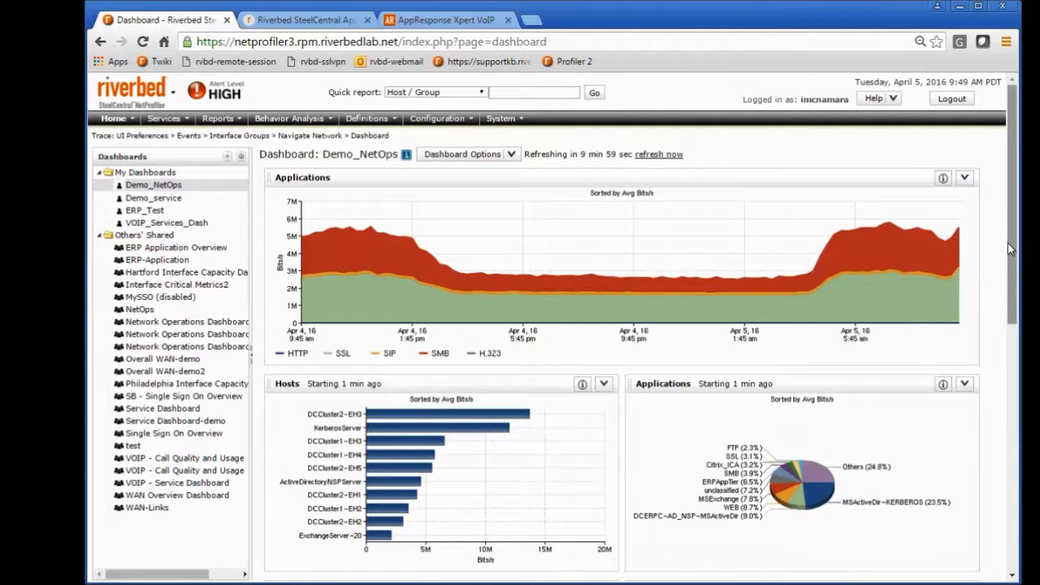
pyautogui.moveTo(1008, 245); pyautogui.dragTo(1010, 252)
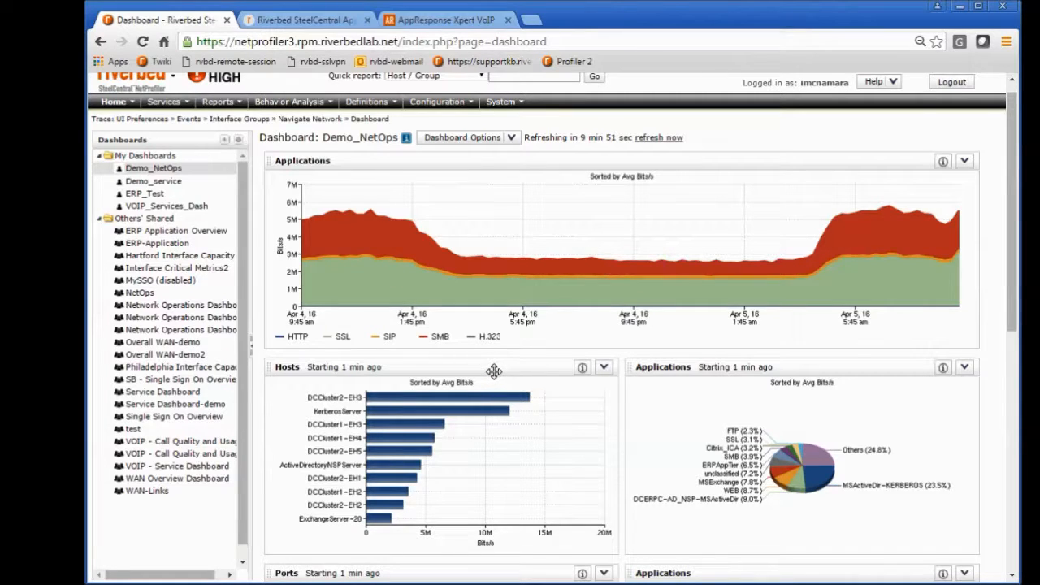
pyautogui.click(515, 140)
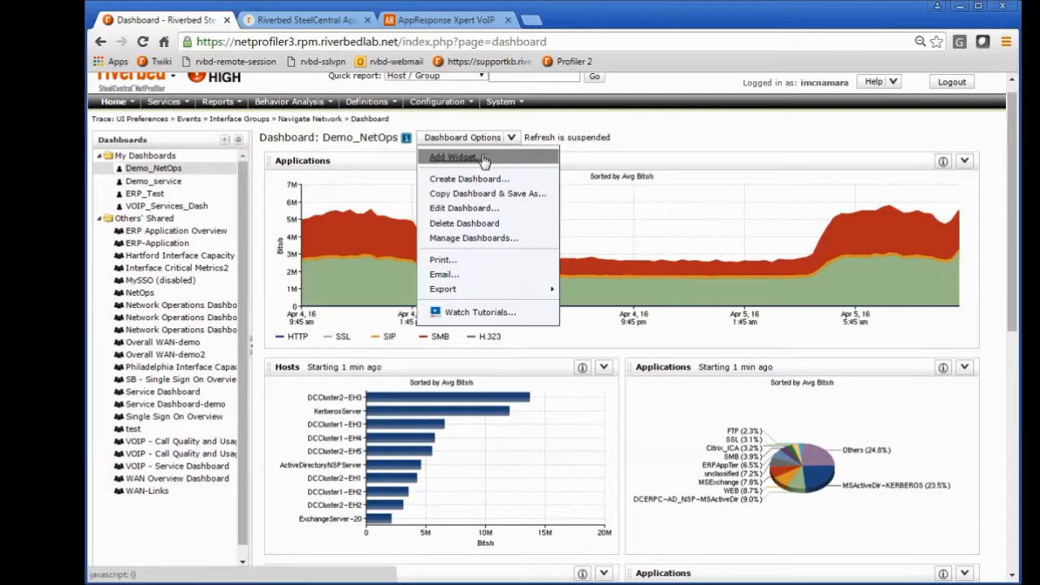
pyautogui.click(656, 138)
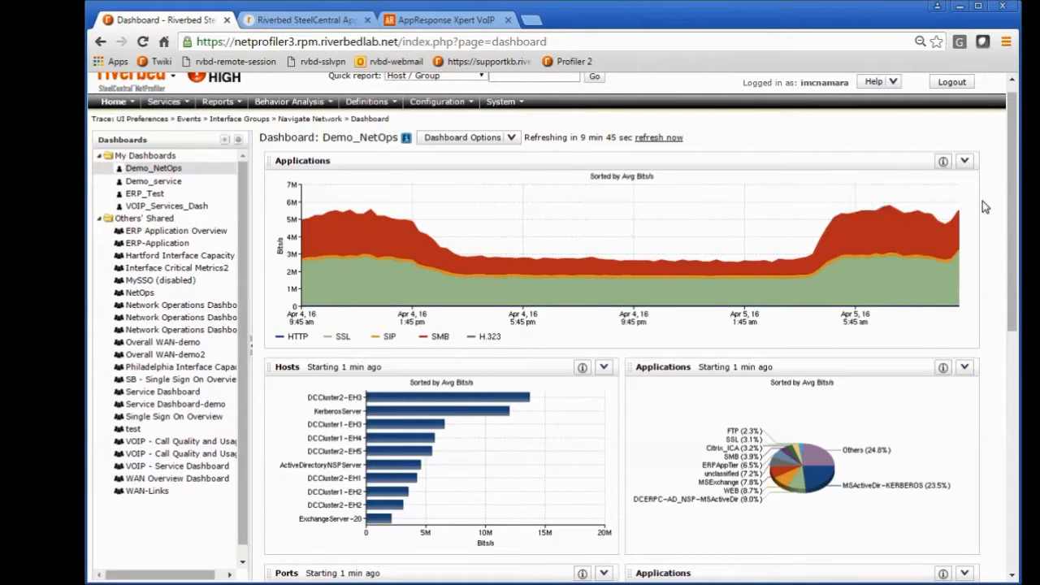
# Step: Open the Applications pie chart widget for editing and review its appearance choices for width and display unit
pyautogui.moveTo(1013, 182); pyautogui.dragTo(1013, 247)
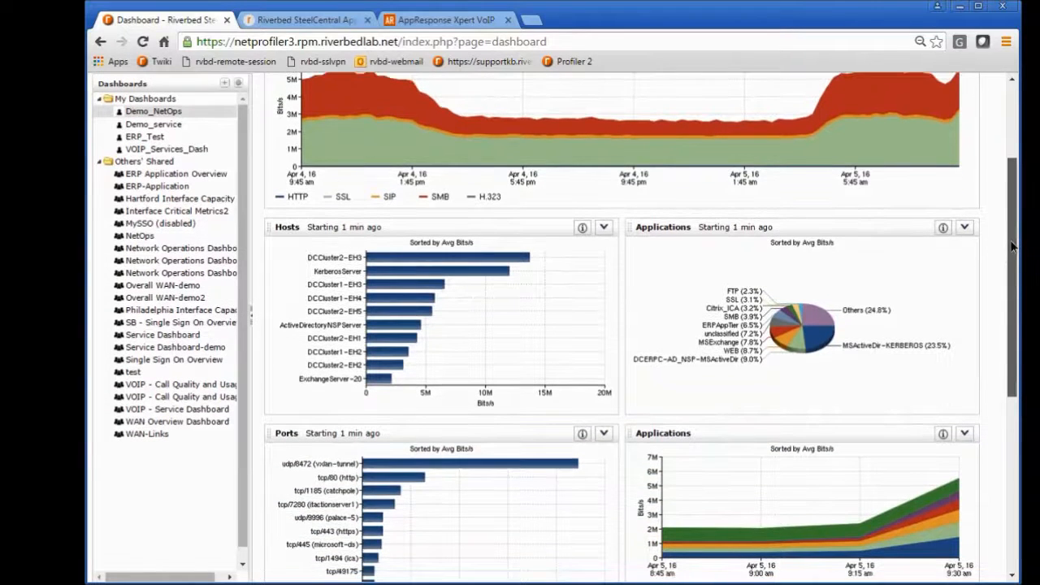
pyautogui.click(963, 227)
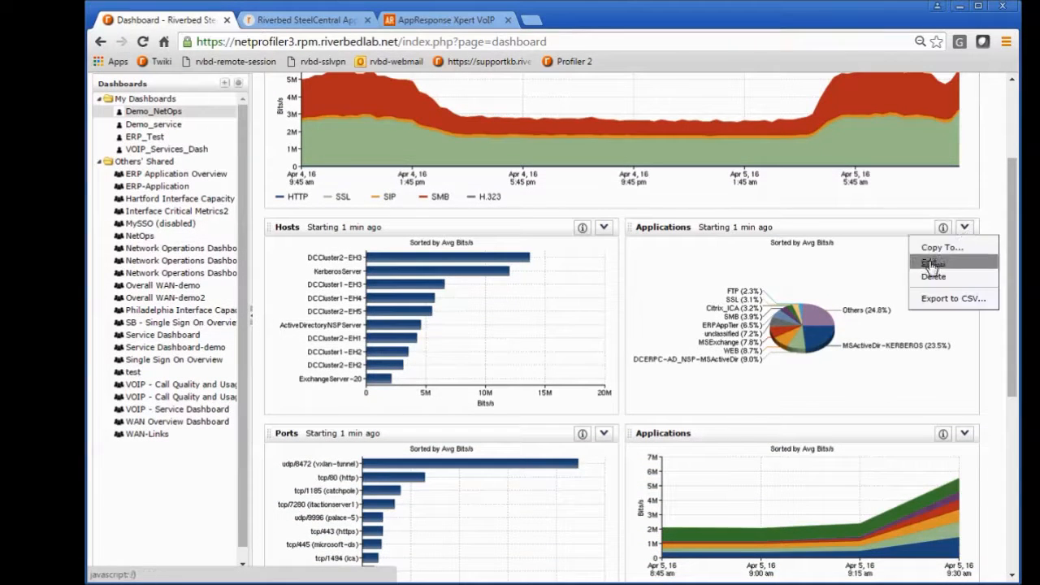
pyautogui.click(931, 264)
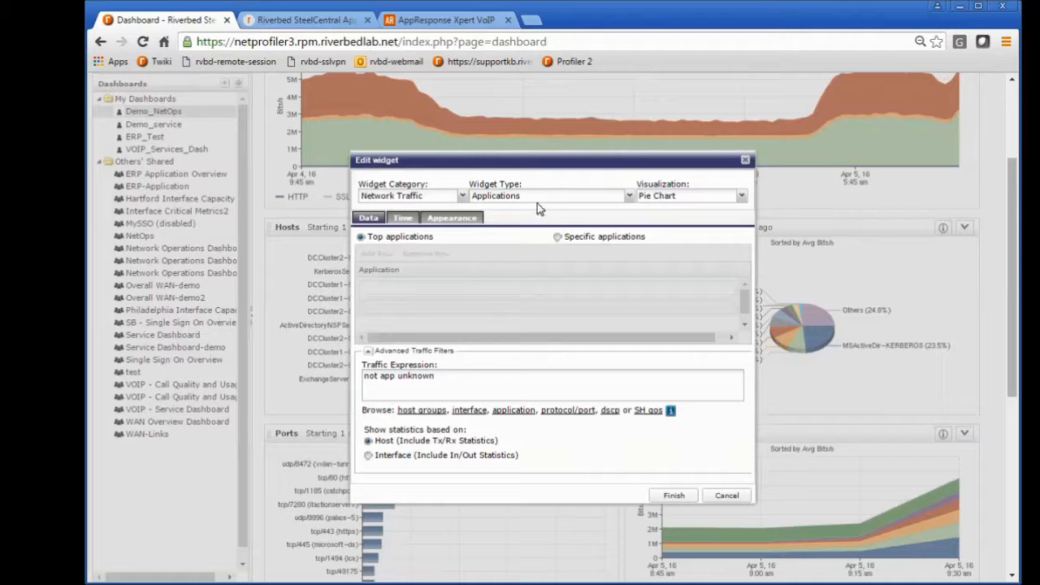
pyautogui.click(454, 219)
pyautogui.moveTo(455, 165); pyautogui.dragTo(406, 140)
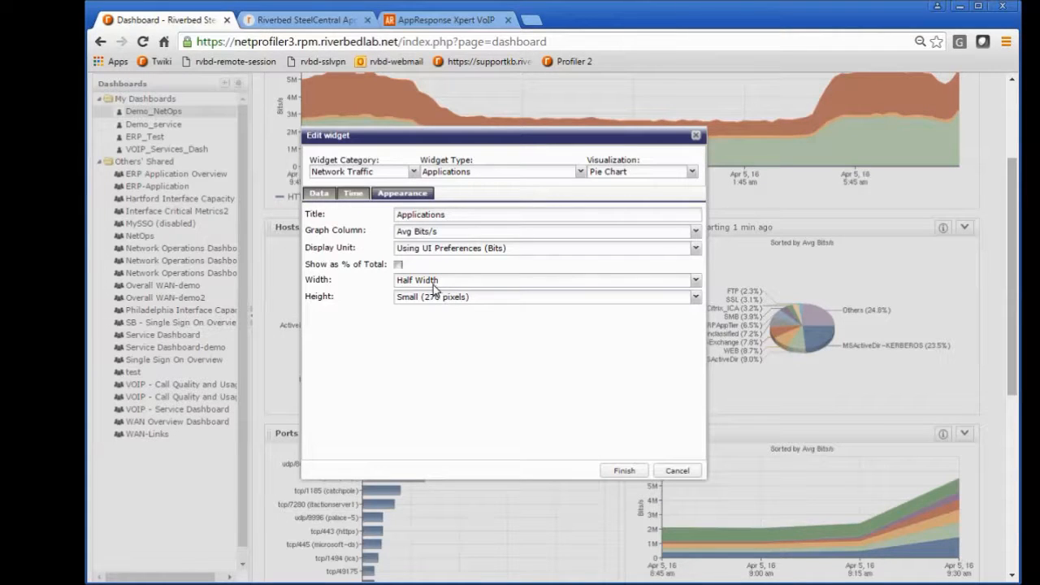
pyautogui.click(449, 284)
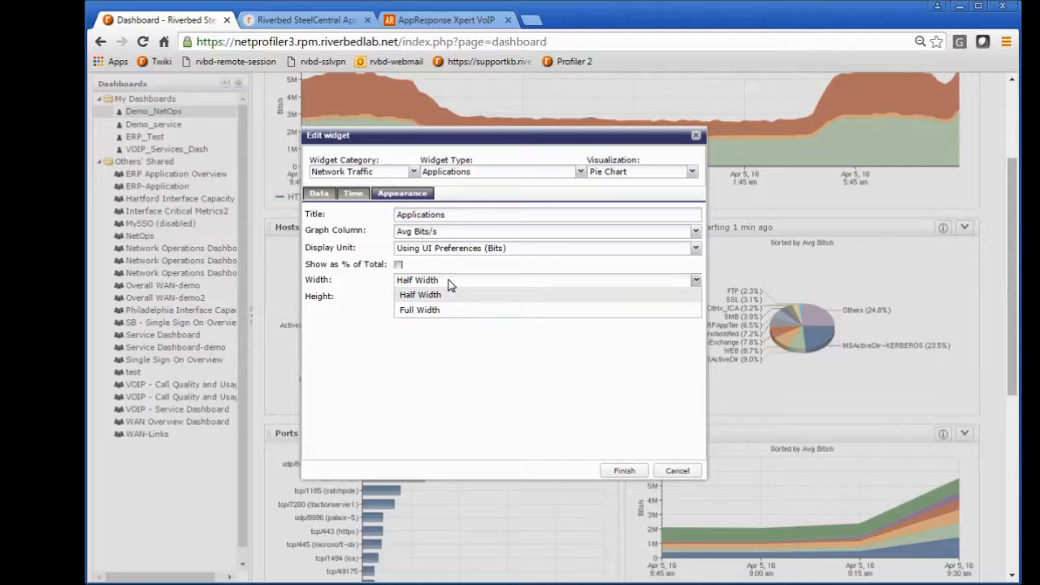
pyautogui.click(362, 335)
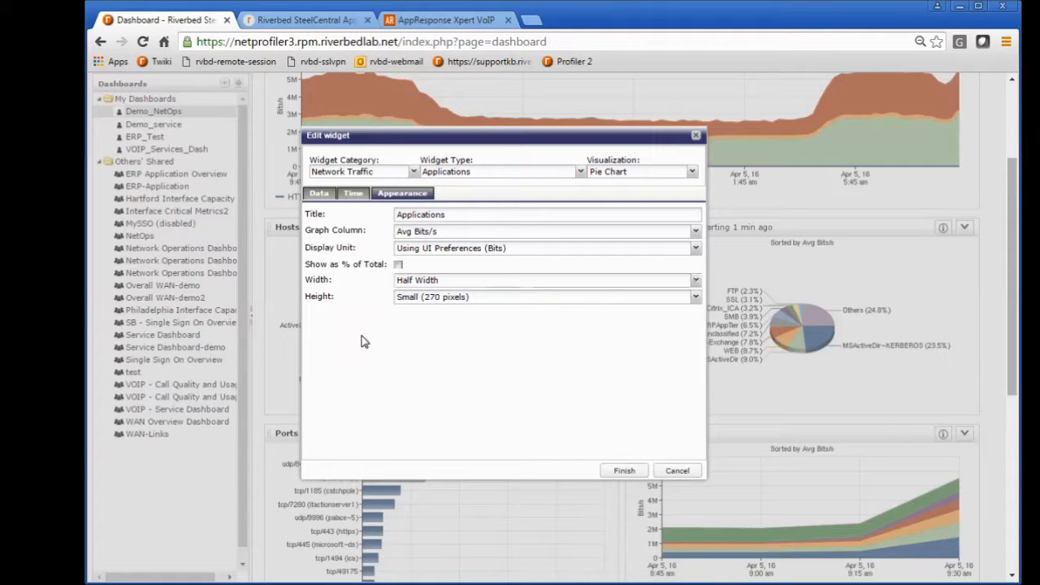
pyautogui.click(512, 251)
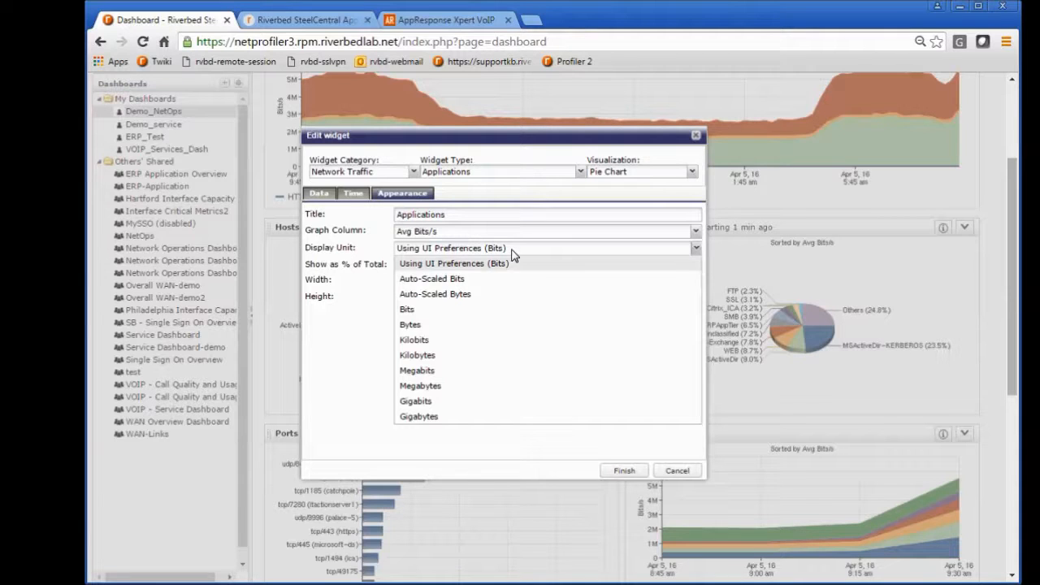
pyautogui.click(363, 358)
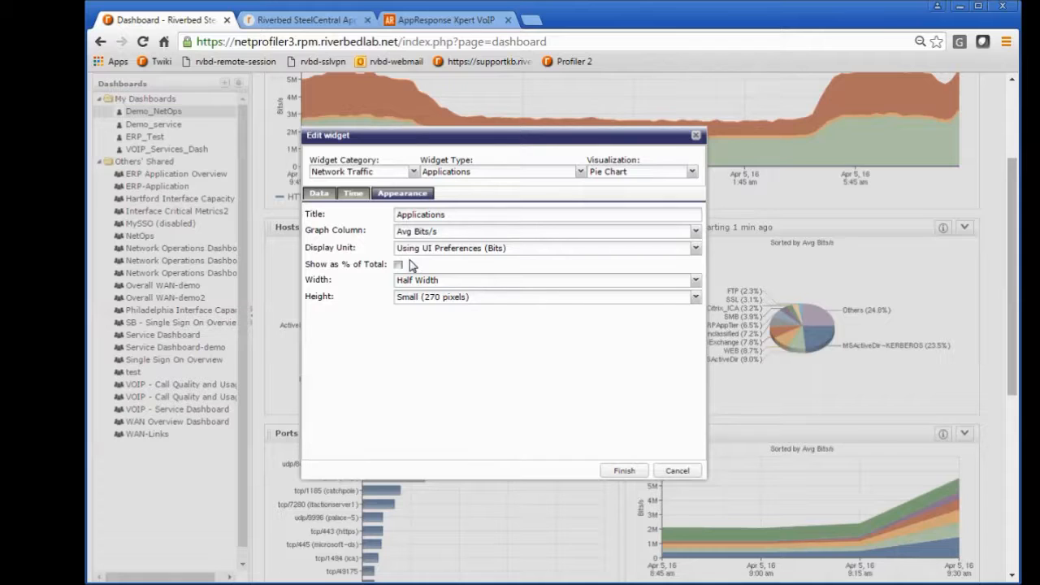
# Step: Look through the metrics available as the widget's graph column, leaving the widget editor without saving
pyautogui.click(694, 235)
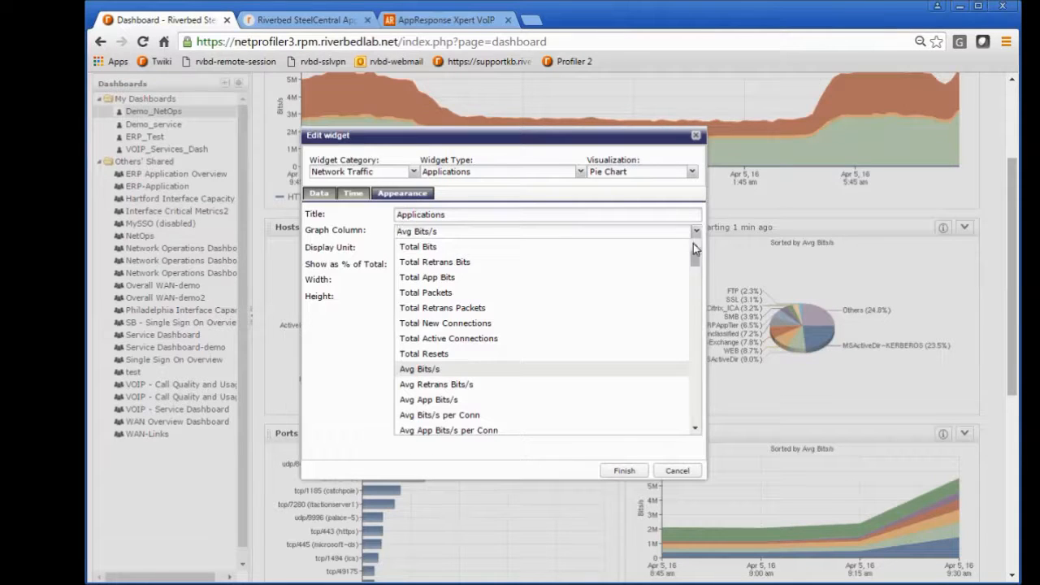
pyautogui.moveTo(693, 263); pyautogui.dragTo(693, 285)
pyautogui.moveTo(693, 289); pyautogui.dragTo(680, 427)
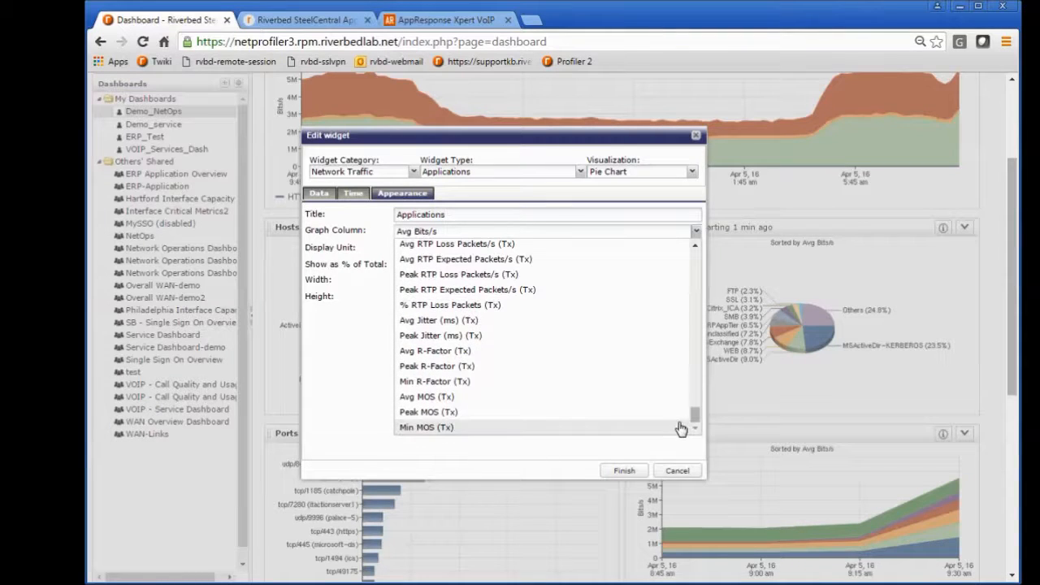
pyautogui.click(672, 471)
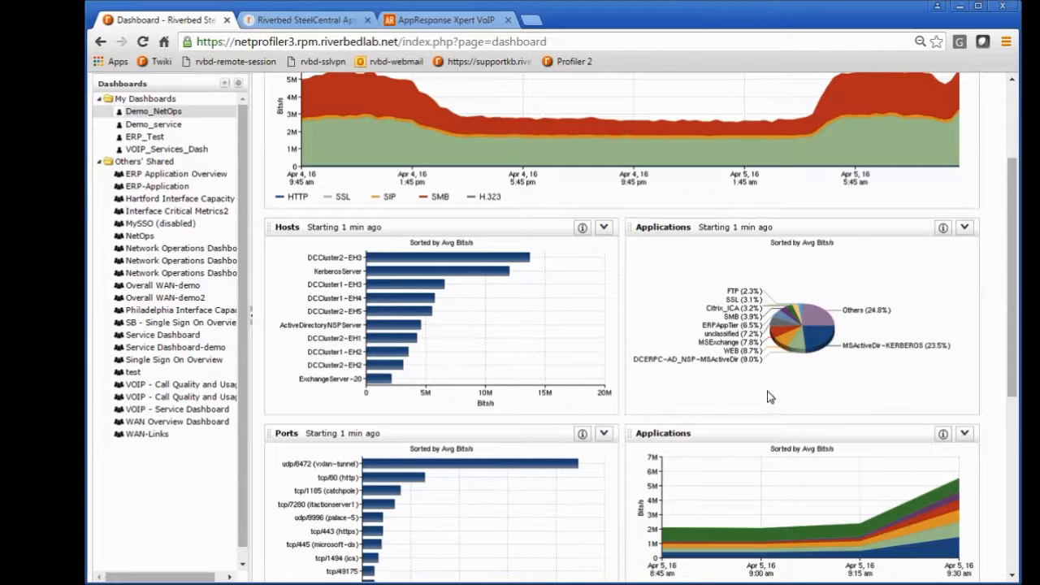
# Step: Run an in-context traffic report by host pairs for the DCERPC-AD_NSP-MSActiveDir slice of the Applications pie chart
pyautogui.moveTo(1011, 258); pyautogui.dragTo(1012, 329)
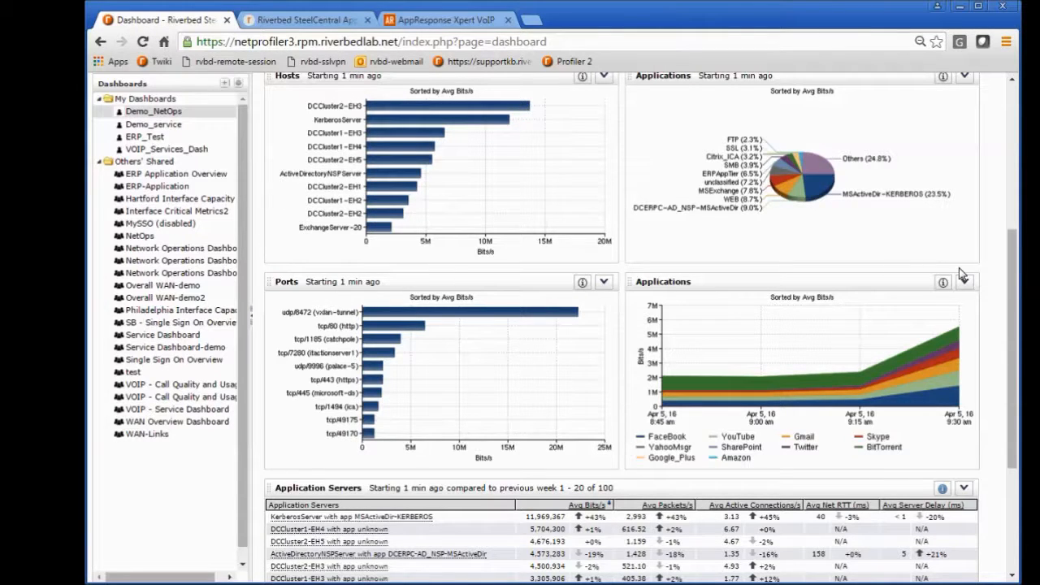
pyautogui.moveTo(1014, 268); pyautogui.dragTo(1017, 215)
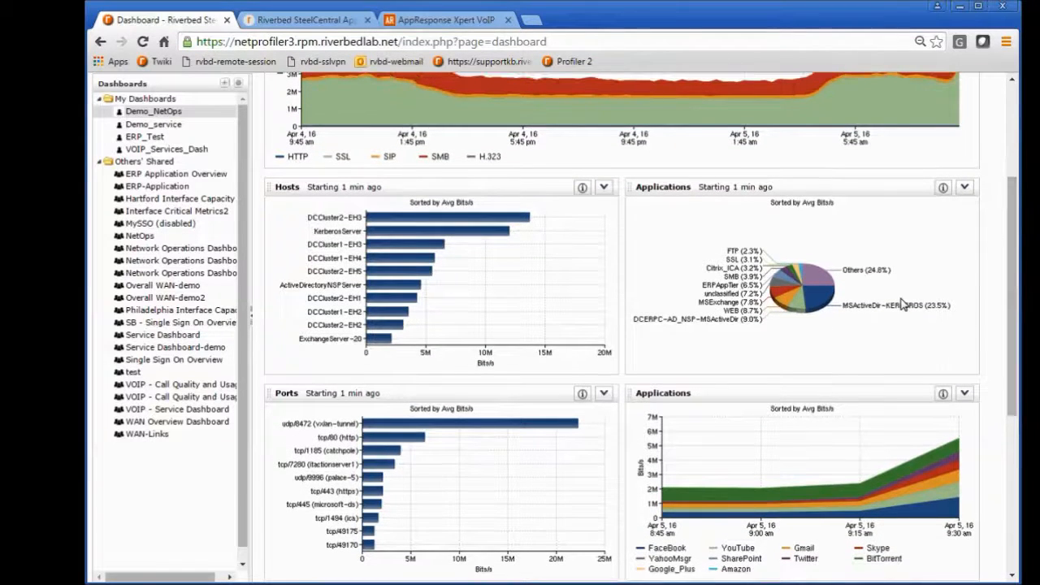
pyautogui.moveTo(796, 307)
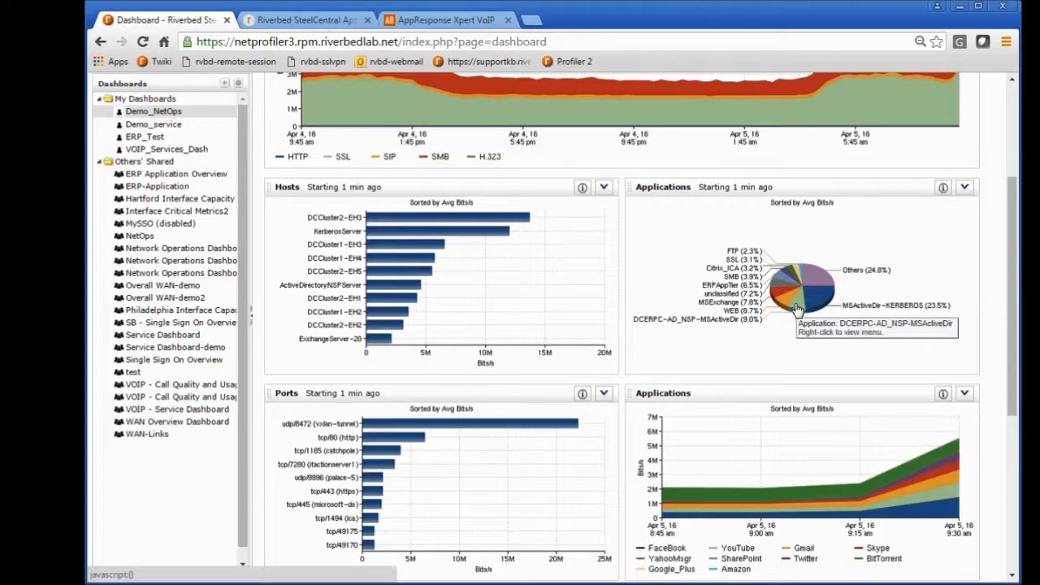
pyautogui.rightClick(796, 306)
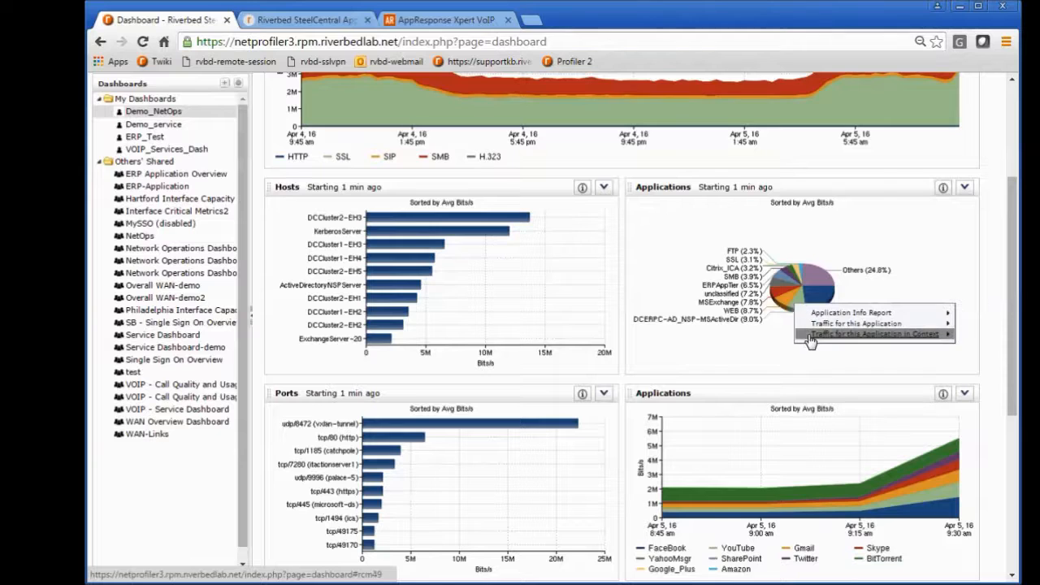
pyautogui.moveTo(810, 335)
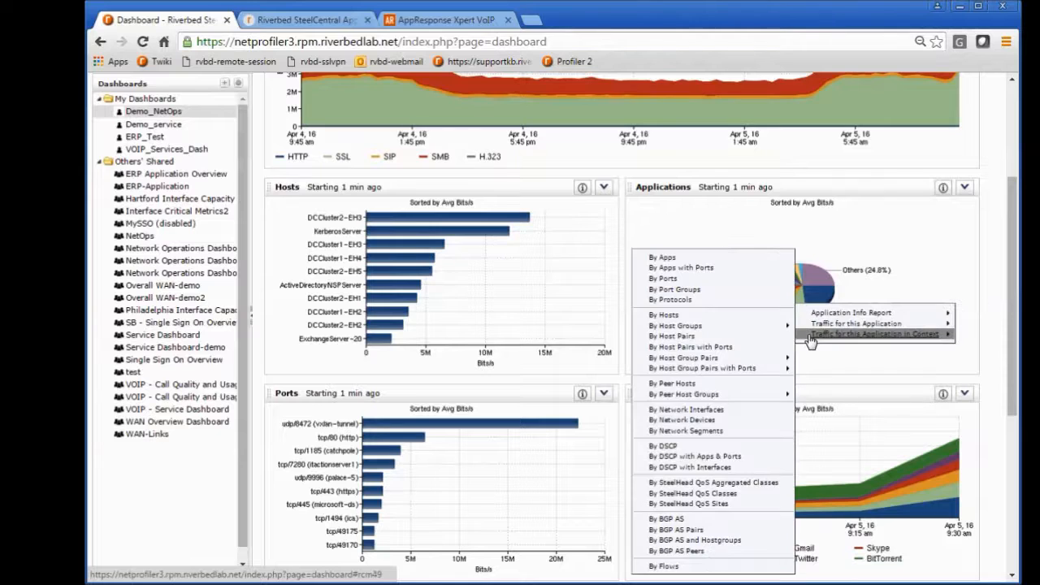
pyautogui.click(701, 336)
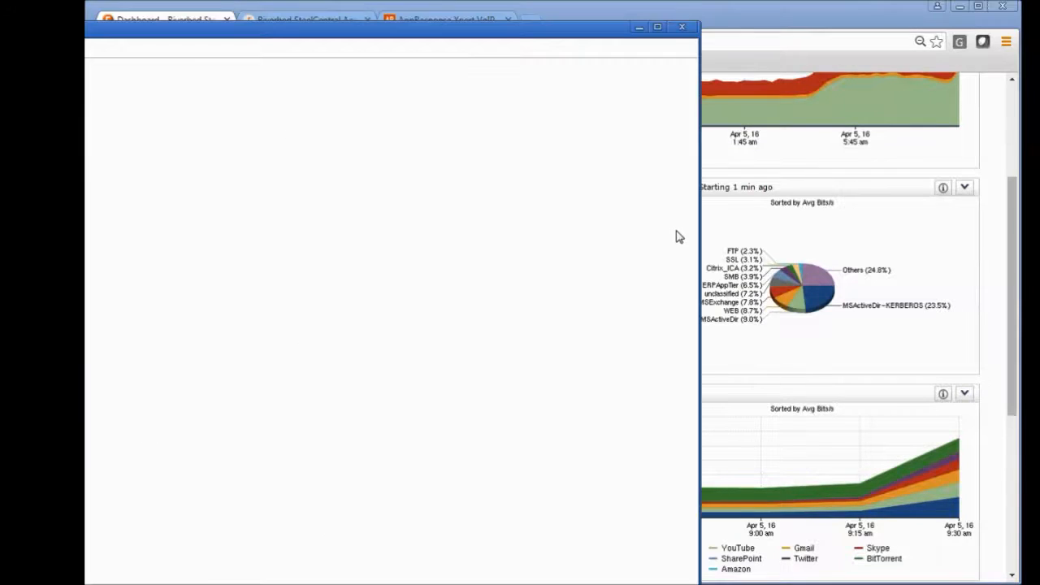
pyautogui.moveTo(647, 31); pyautogui.dragTo(742, 18)
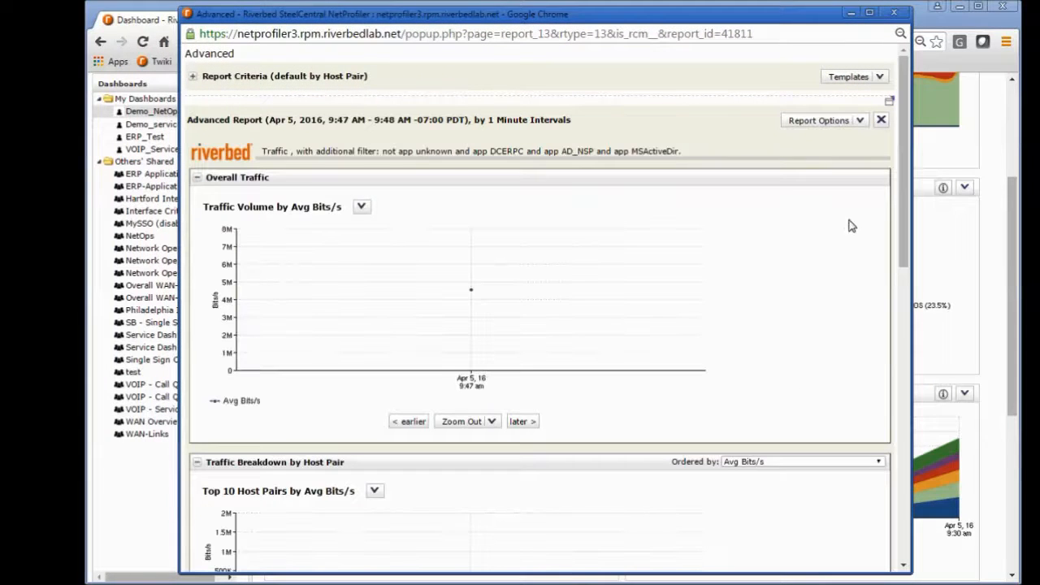
# Step: Review the report's host pair breakdown, close the report window and return to the Demo_NetOps dashboard
pyautogui.moveTo(905, 182); pyautogui.dragTo(894, 374)
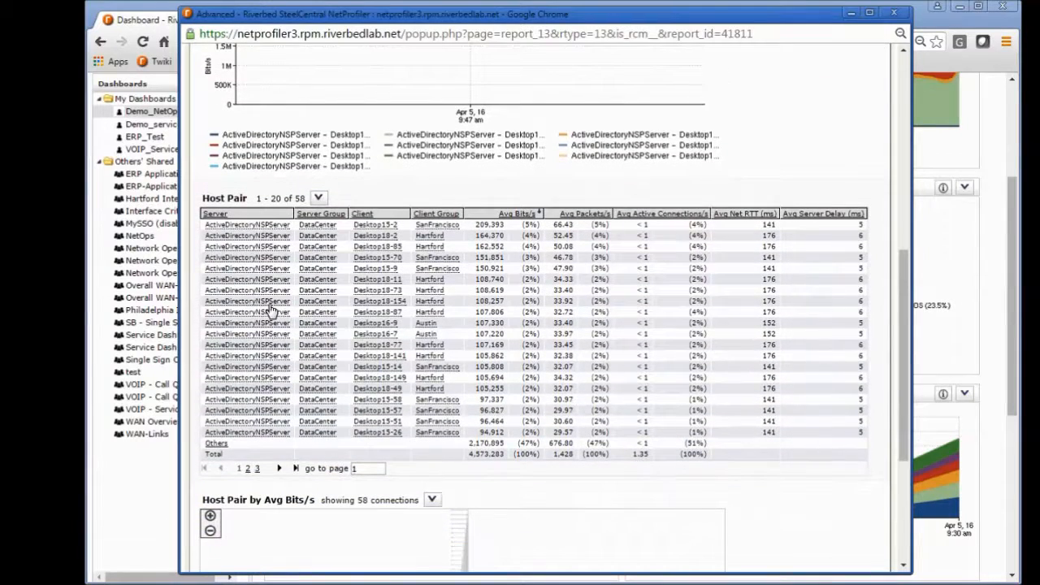
pyautogui.moveTo(898, 262); pyautogui.dragTo(896, 29)
pyautogui.click(893, 14)
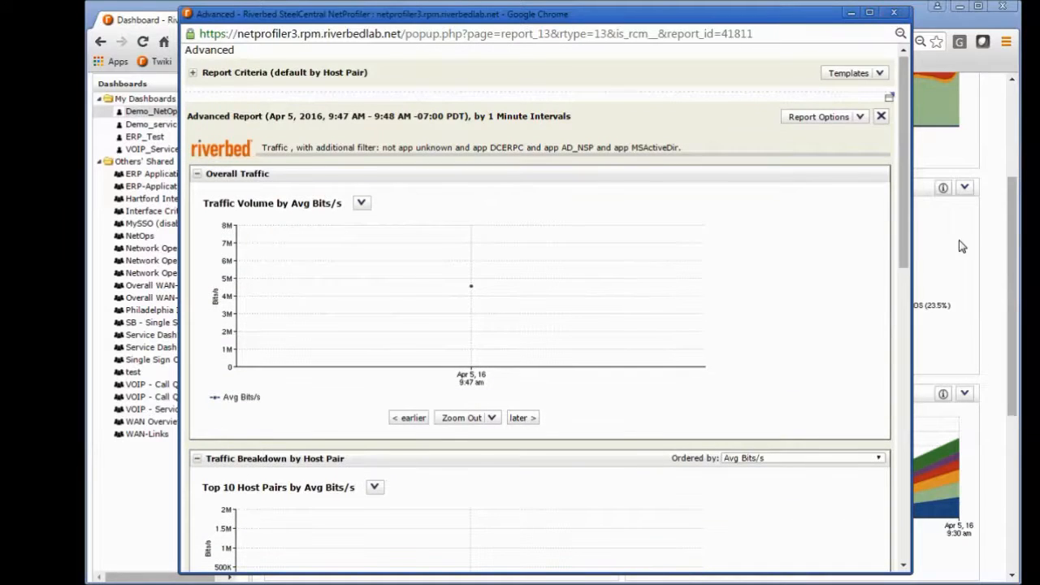
pyautogui.moveTo(1012, 228)
pyautogui.mouseDown()
pyautogui.moveTo(1013, 237)
pyautogui.moveTo(1013, 223)
pyautogui.mouseUp()
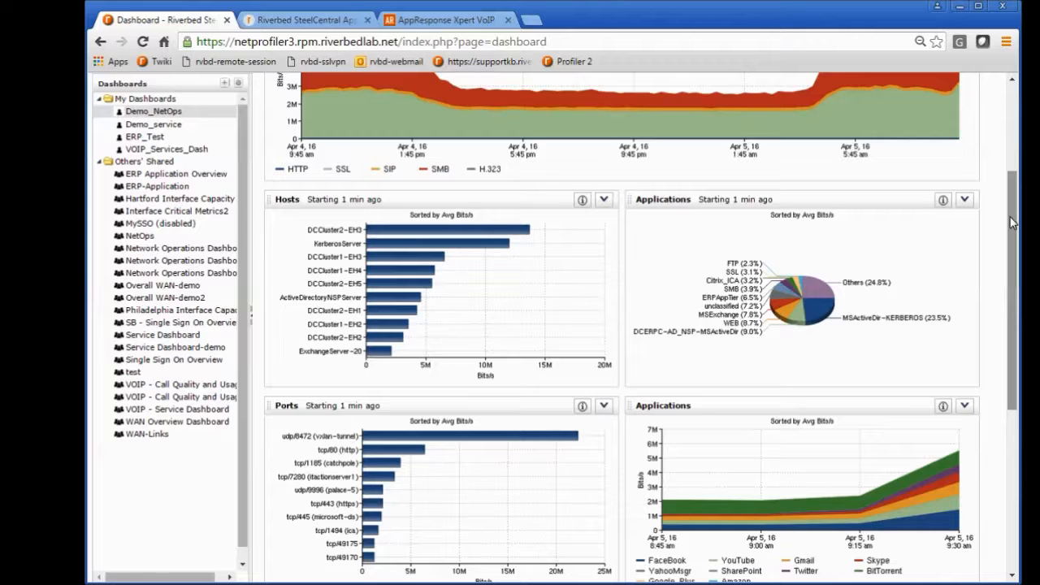
# Step: Open the Application Servers table widget for editing, review its time frame, resolution and comparison settings, and leave without saving
pyautogui.moveTo(1012, 222); pyautogui.dragTo(1005, 268)
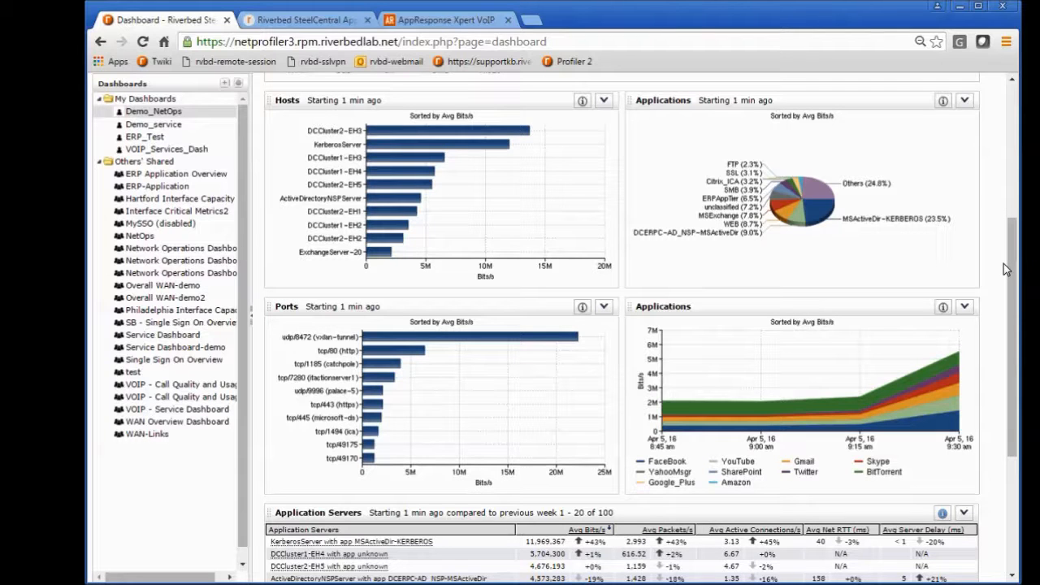
pyautogui.moveTo(1007, 265); pyautogui.dragTo(1011, 355)
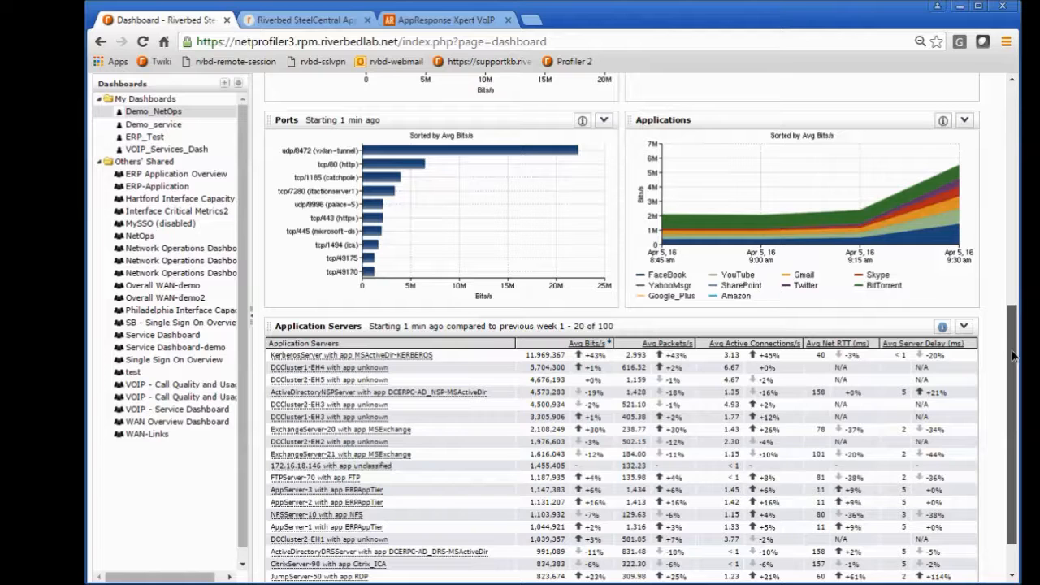
pyautogui.moveTo(1012, 354); pyautogui.dragTo(1012, 374)
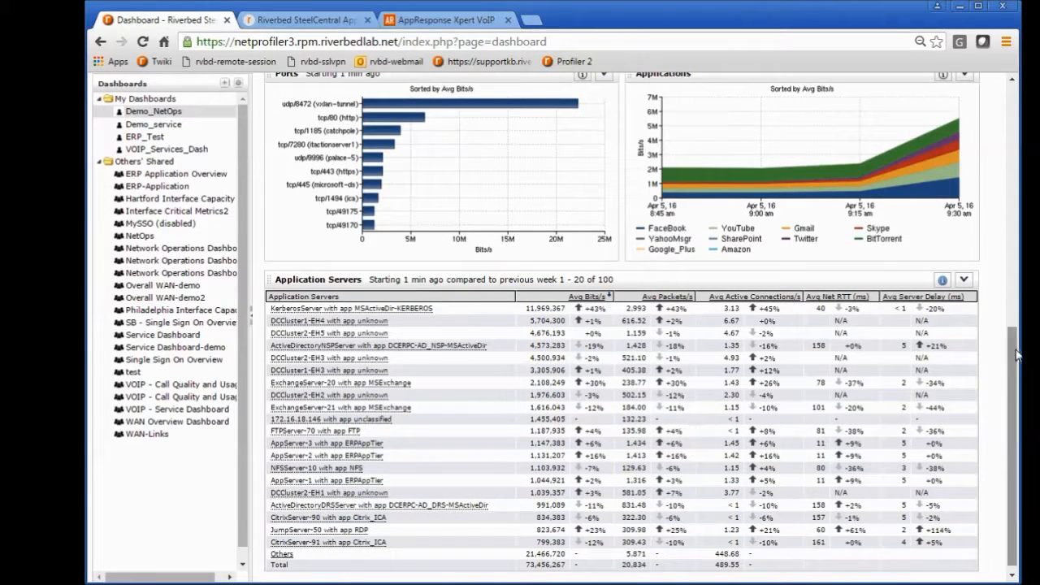
pyautogui.moveTo(1012, 353); pyautogui.dragTo(999, 296)
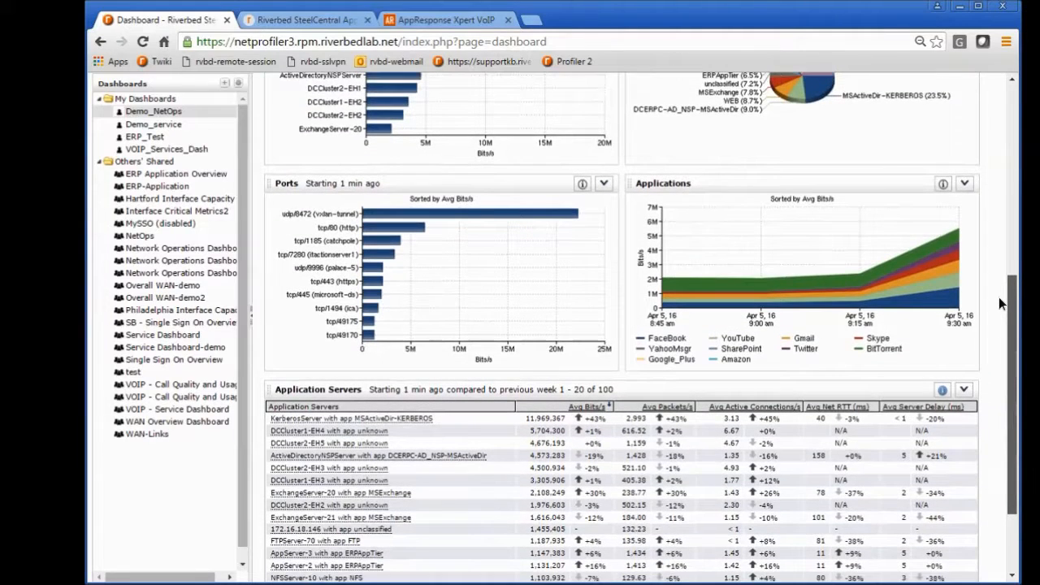
pyautogui.scroll(-1, 998, 299)
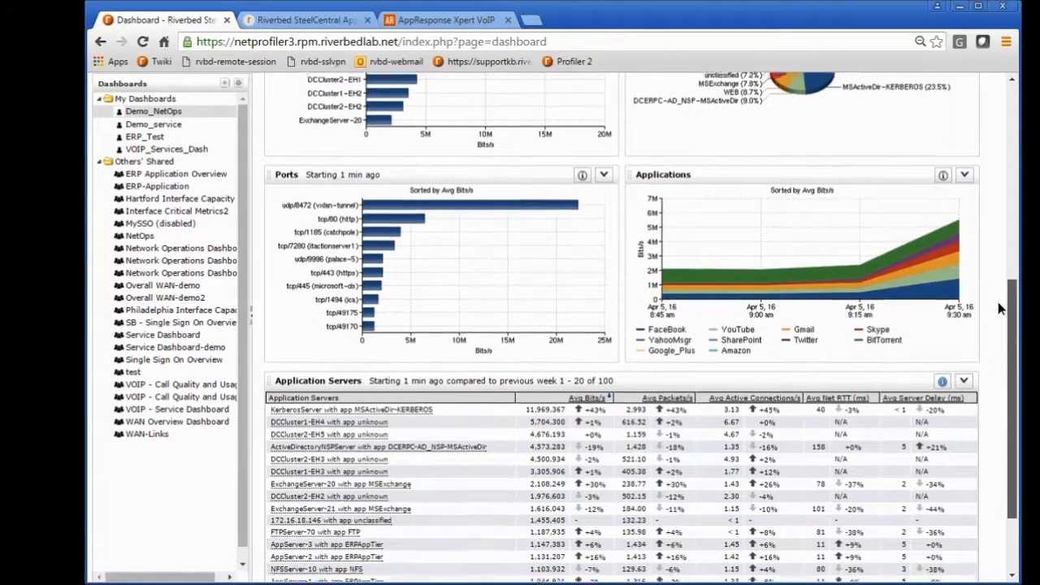
pyautogui.click(964, 321)
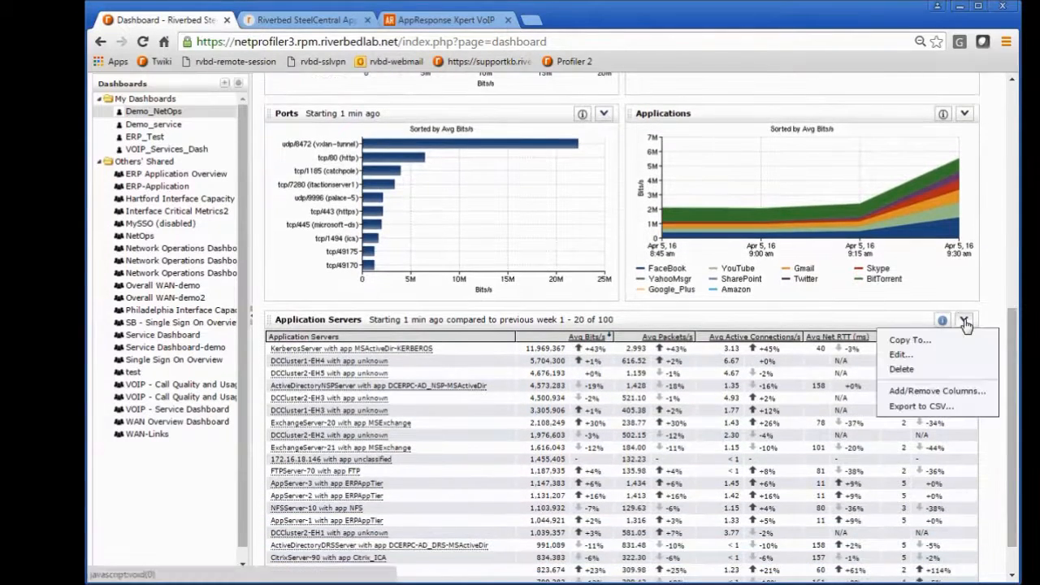
pyautogui.click(904, 356)
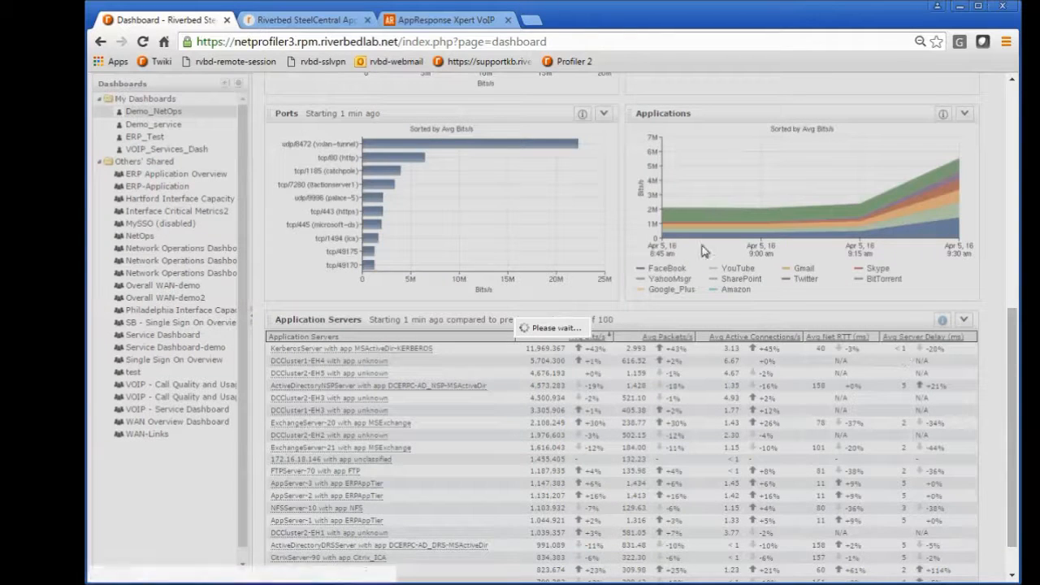
pyautogui.click(404, 219)
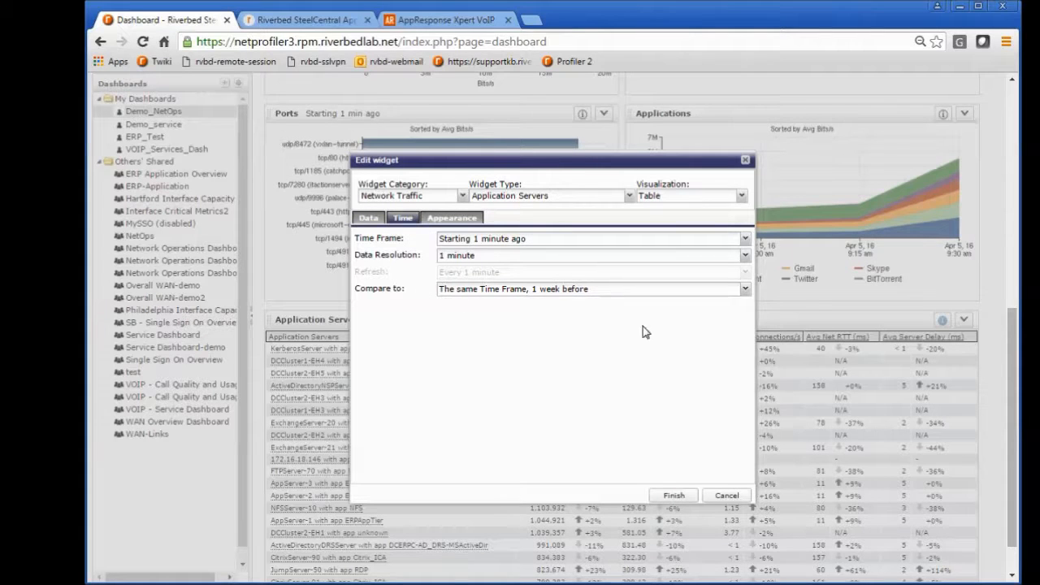
pyautogui.click(717, 496)
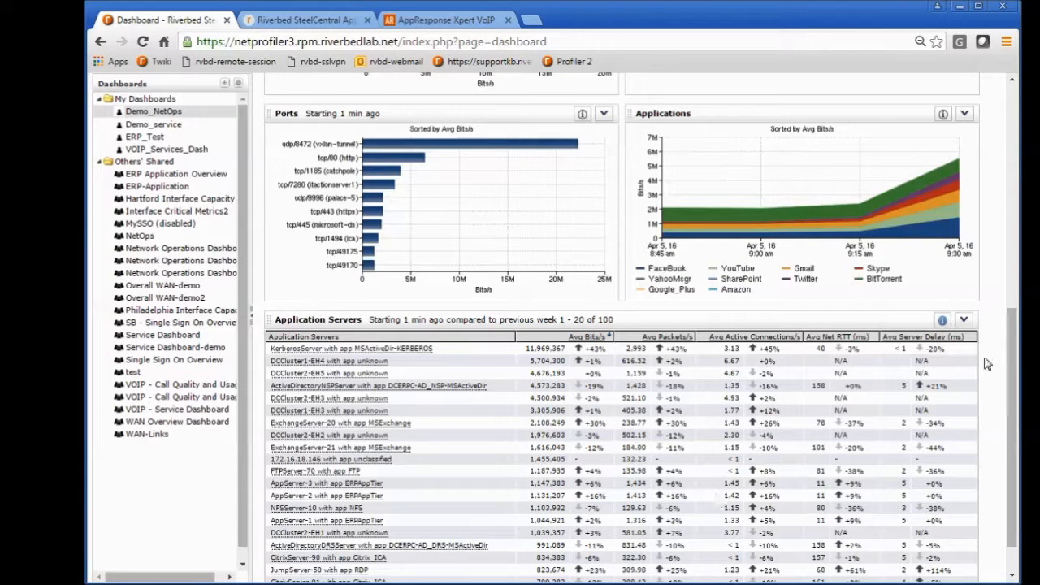
# Step: Edit the Demo_NetOps dashboard's settings and add the host group ByLocation:Columbus to its traffic expression
pyautogui.moveTo(1010, 345); pyautogui.dragTo(1010, 123)
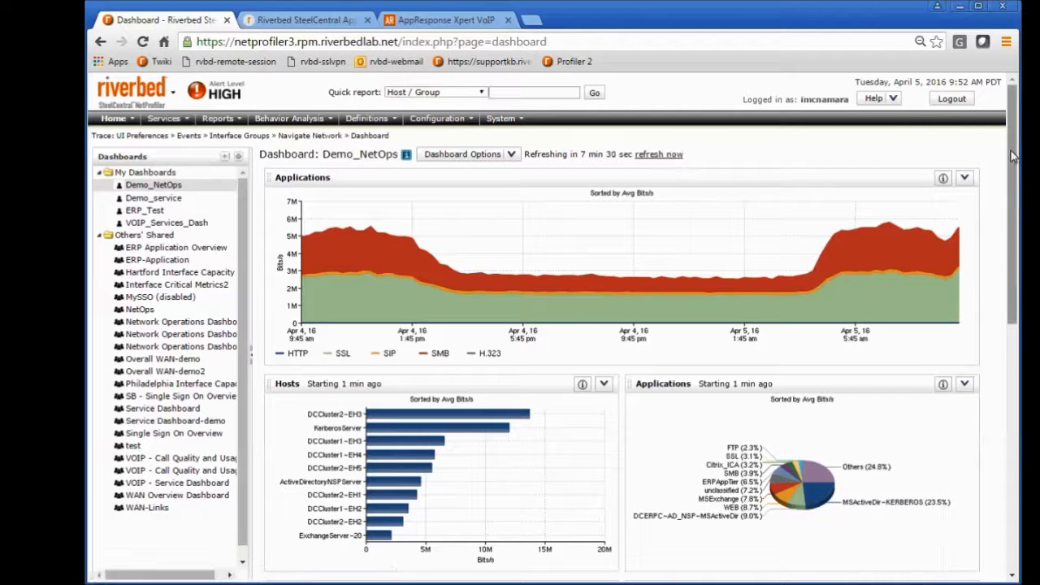
pyautogui.click(512, 154)
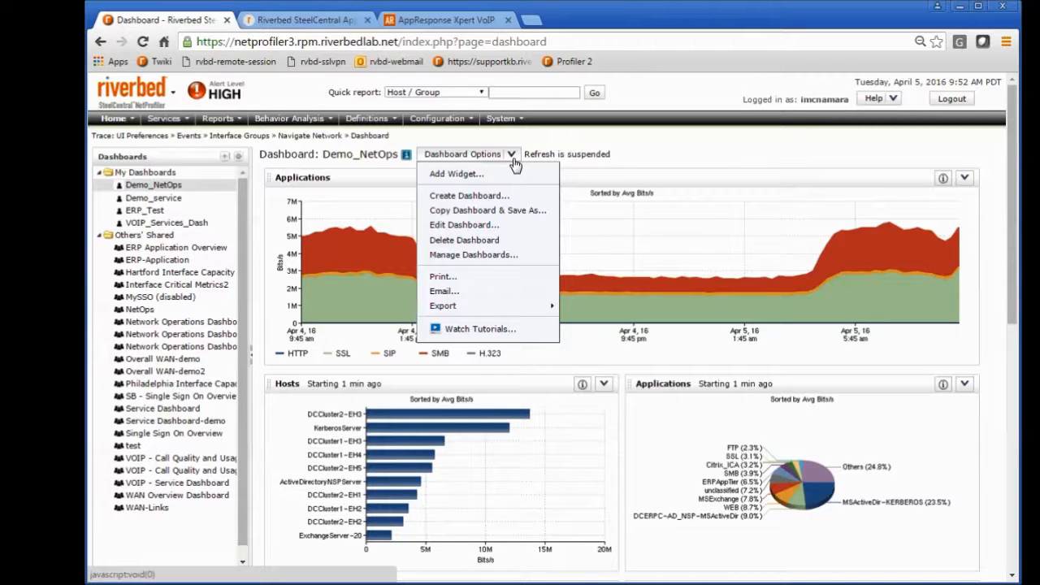
pyautogui.click(480, 227)
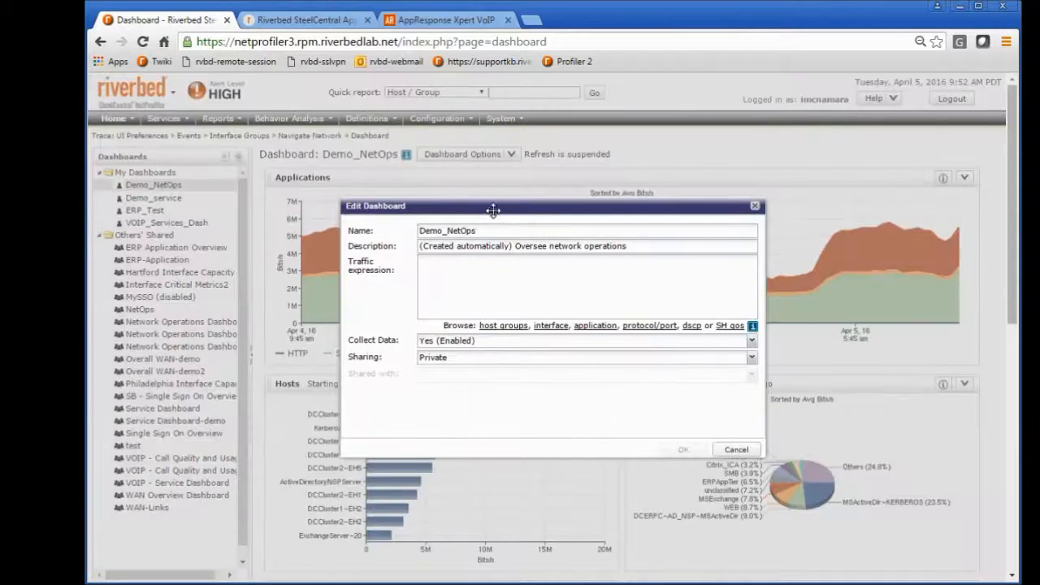
pyautogui.moveTo(491, 203); pyautogui.dragTo(440, 163)
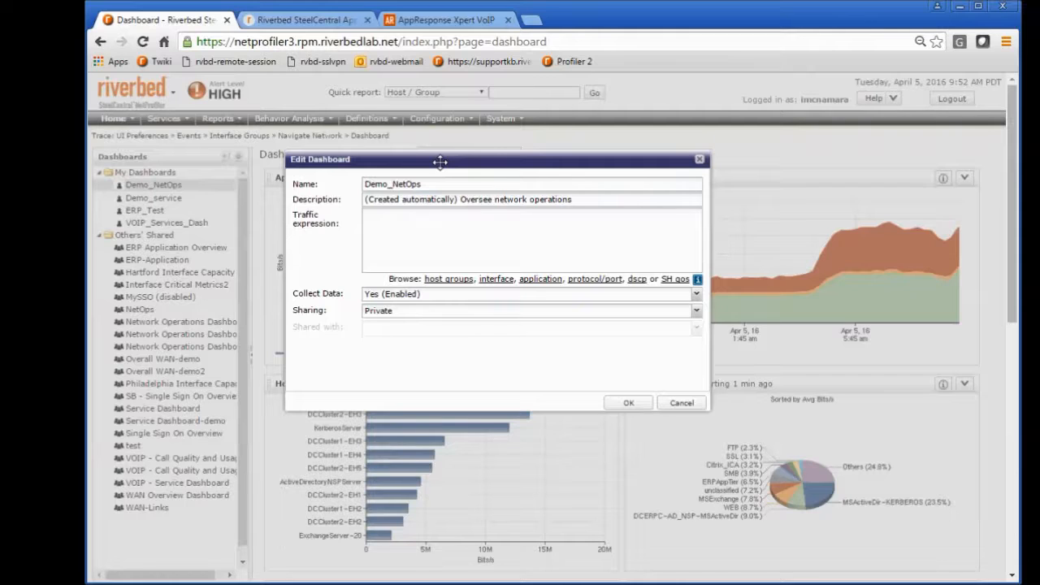
pyautogui.moveTo(467, 161); pyautogui.dragTo(719, 99)
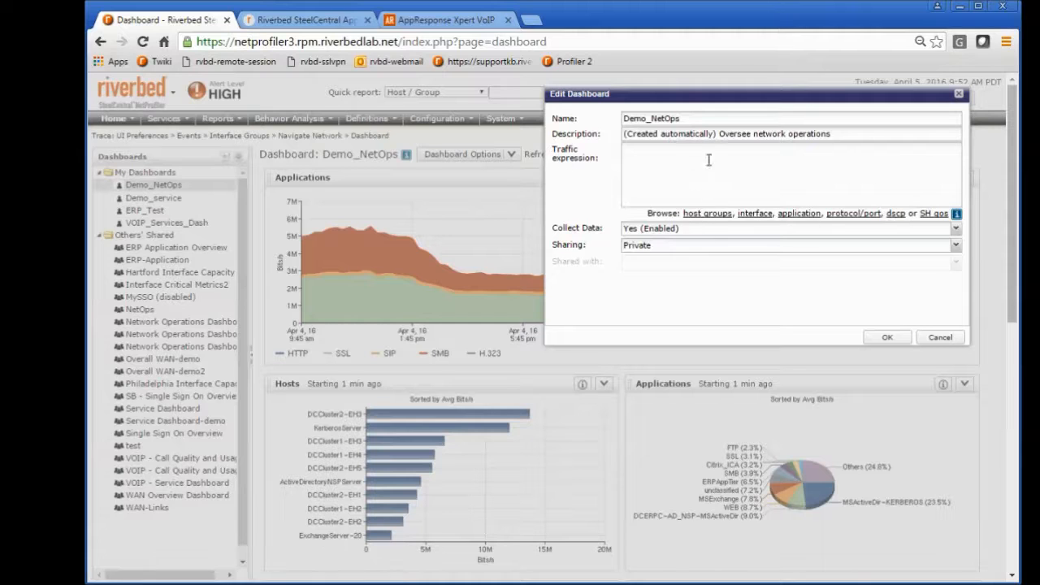
pyautogui.click(707, 215)
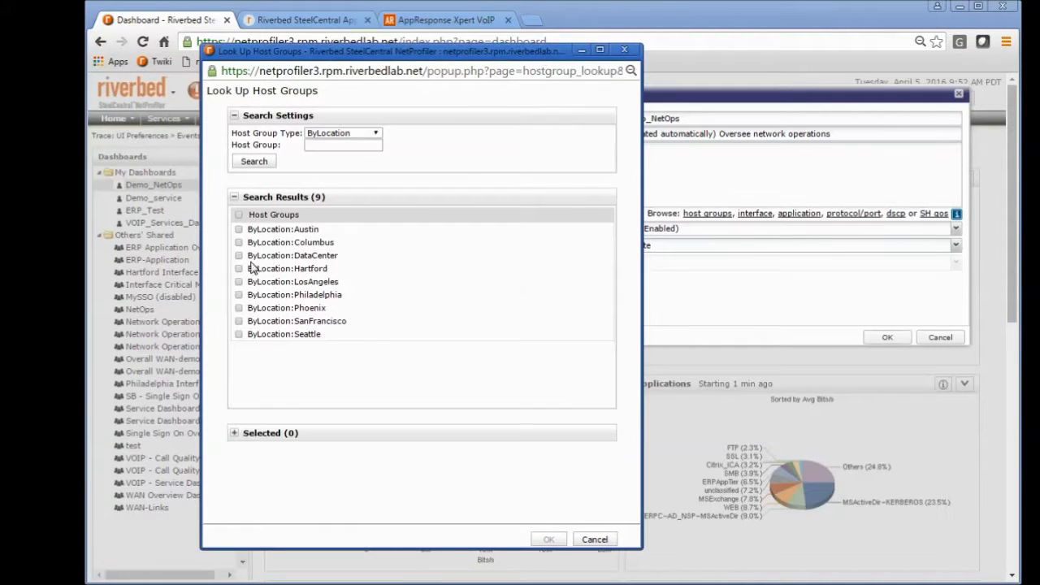
pyautogui.click(239, 242)
pyautogui.click(547, 539)
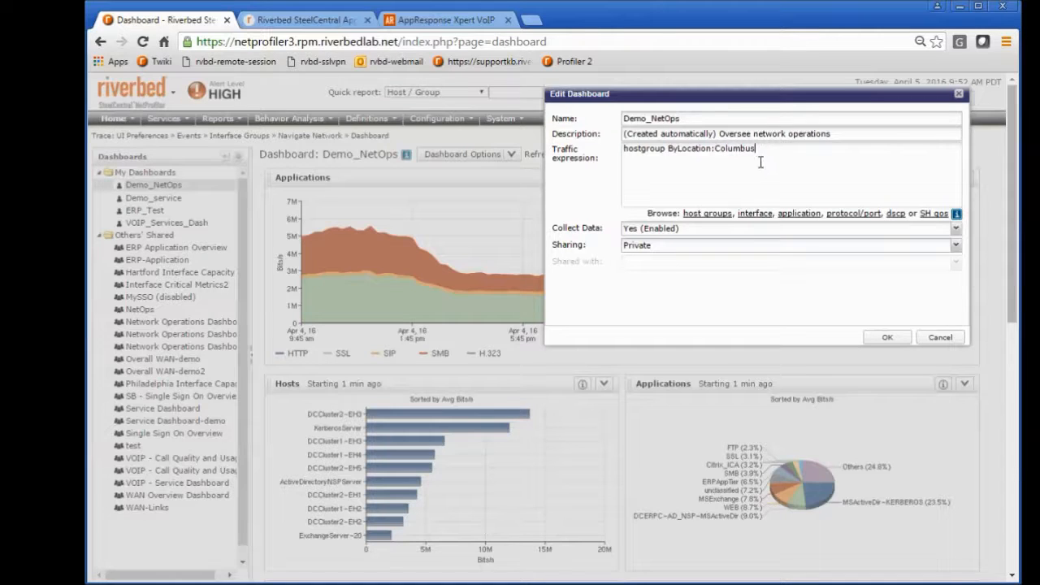
# Step: View the application lookup for the traffic expression without choosing any application, and clear the expression
pyautogui.click(790, 217)
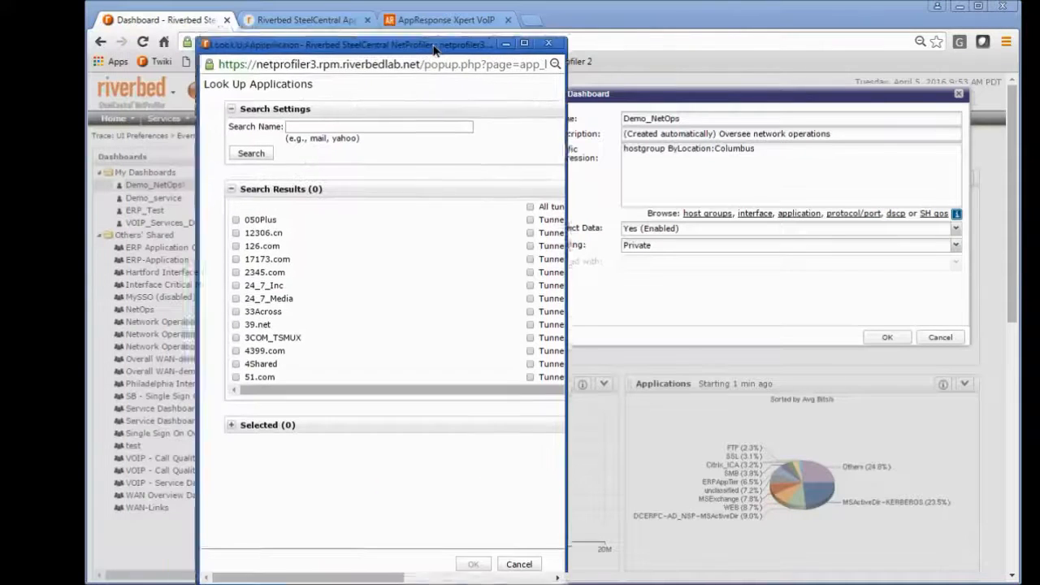
pyautogui.moveTo(434, 50); pyautogui.dragTo(443, 45)
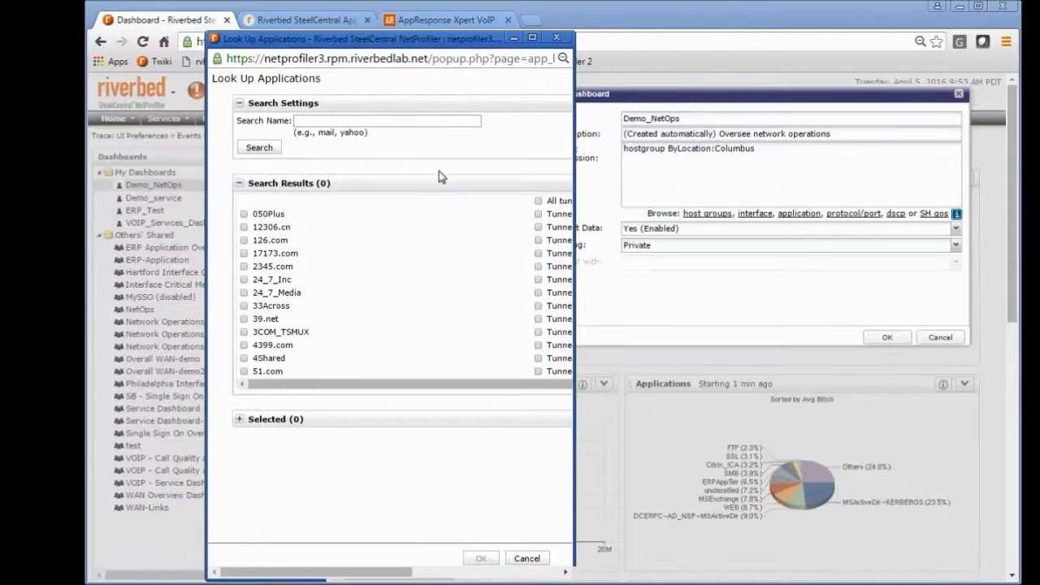
pyautogui.click(525, 558)
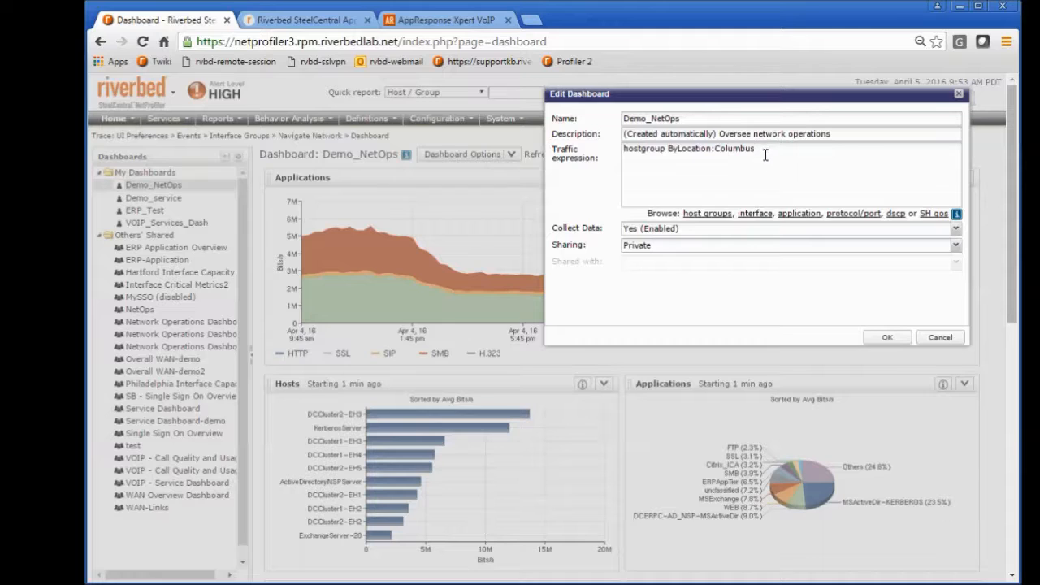
pyautogui.moveTo(782, 163); pyautogui.dragTo(597, 142)
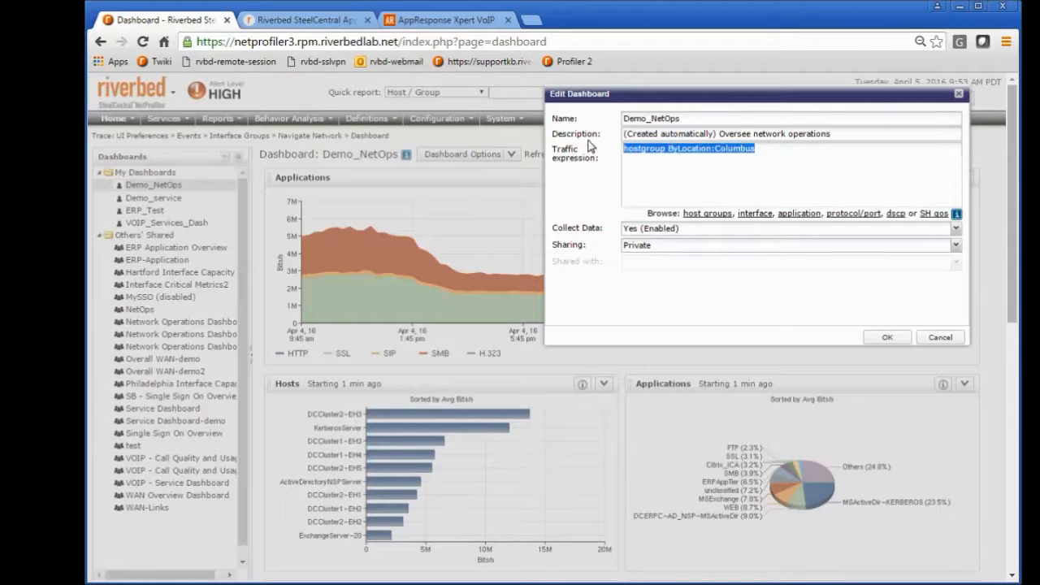
pyautogui.press('BackSpace')
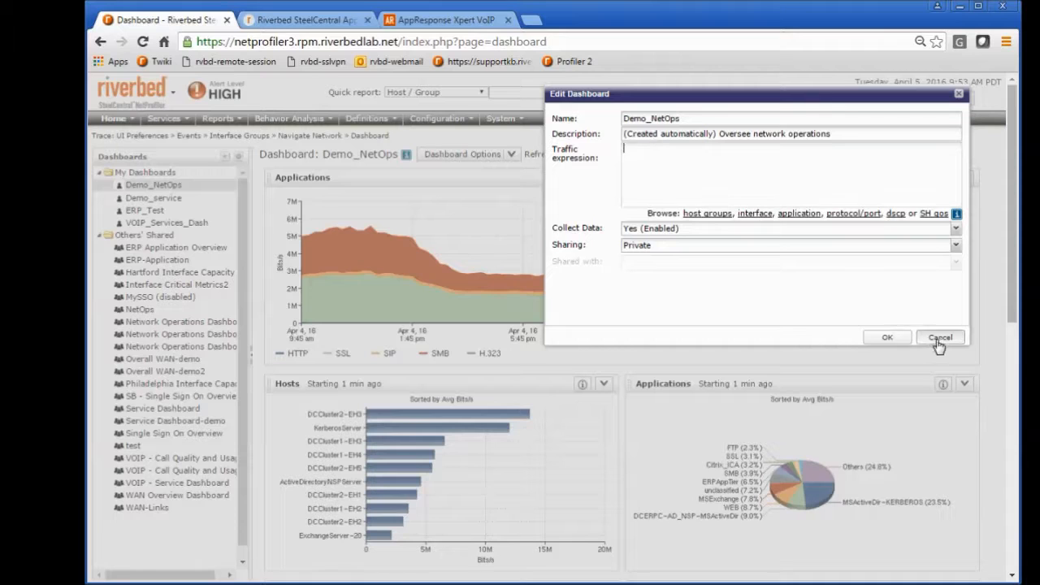
# Step: Review the dashboard's sharing choices and close its settings without saving
pyautogui.click(656, 251)
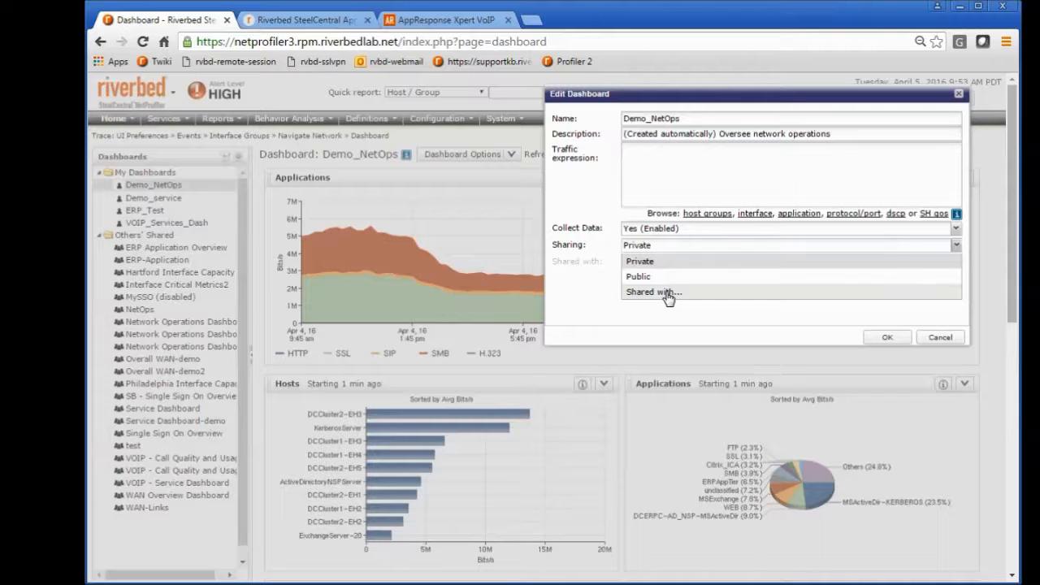
pyautogui.click(586, 309)
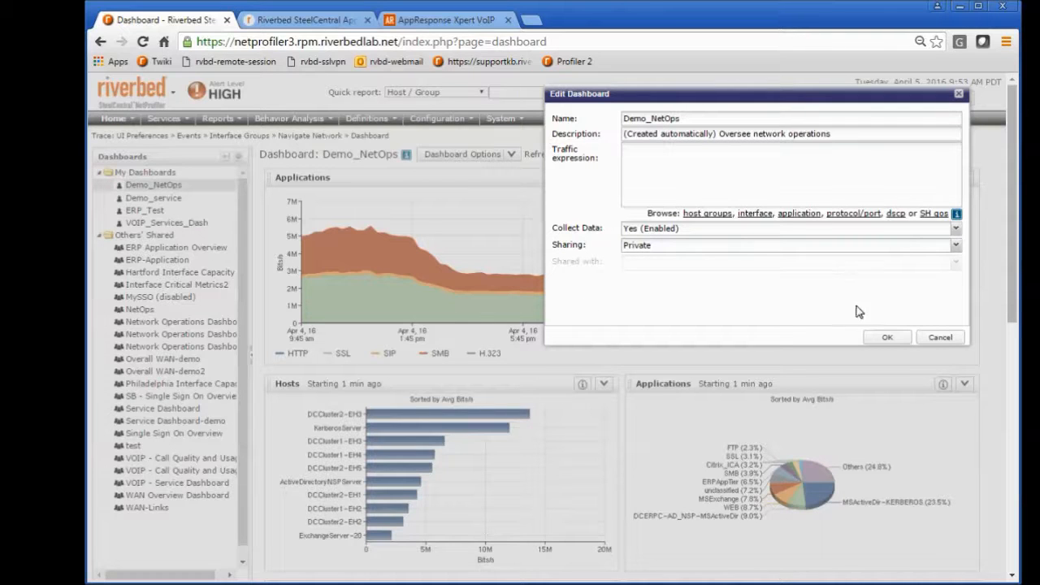
pyautogui.click(936, 337)
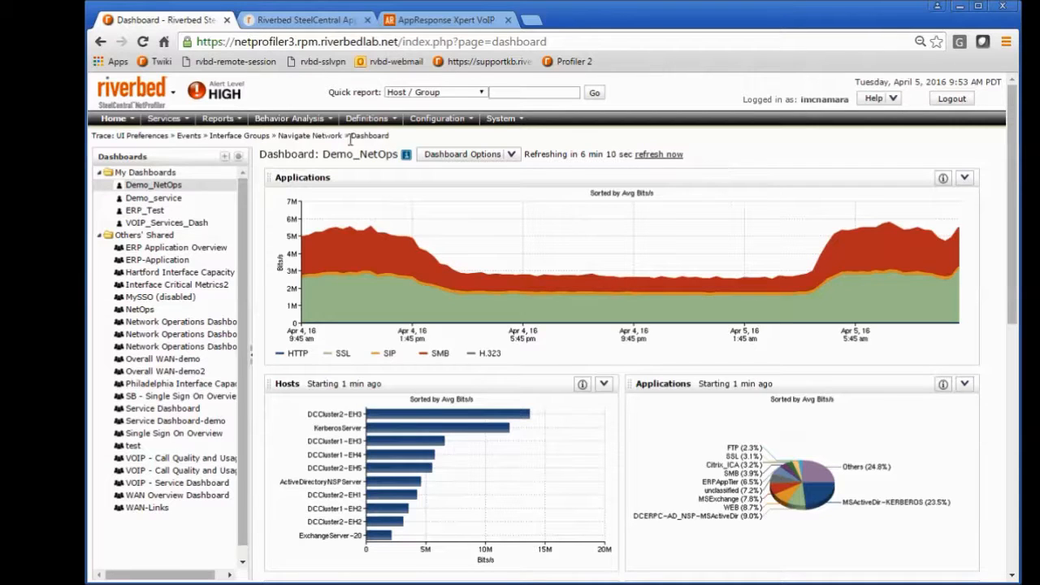
# Step: Go to the Performance & Availability policies and start a new Application Performance Policy
pyautogui.moveTo(288, 119)
pyautogui.click(280, 139)
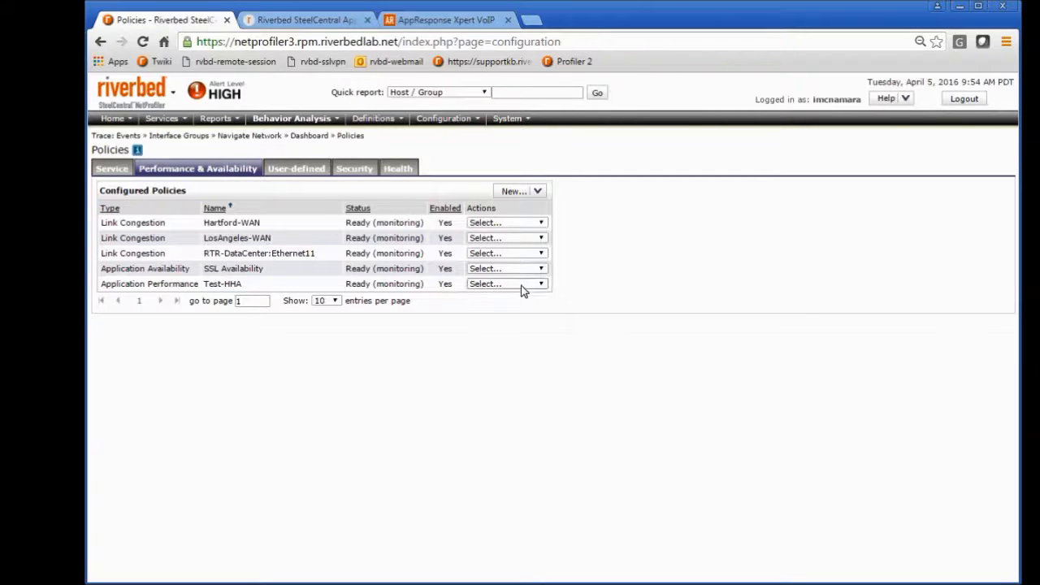
pyautogui.click(536, 192)
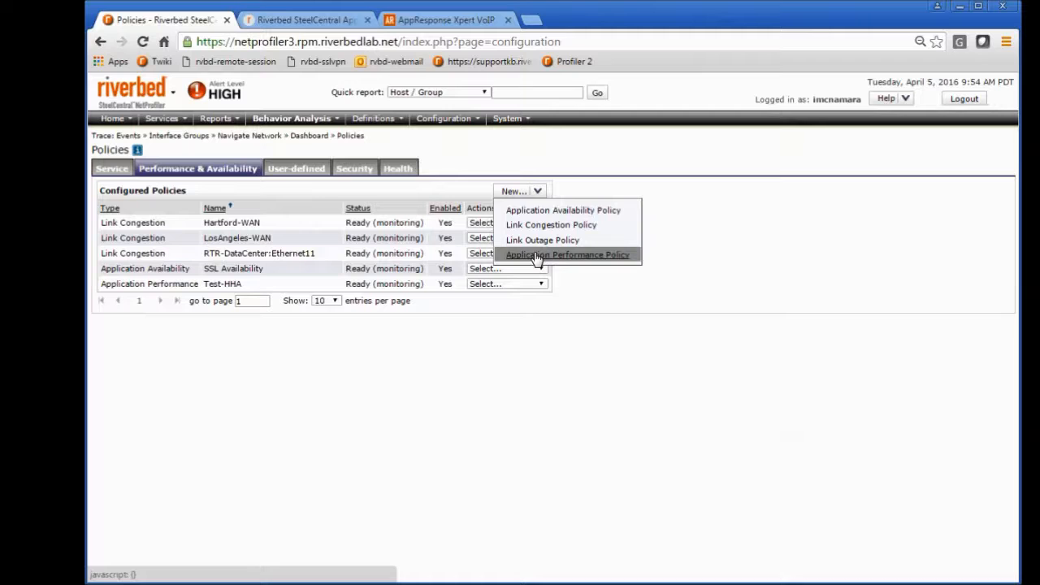
pyautogui.click(535, 256)
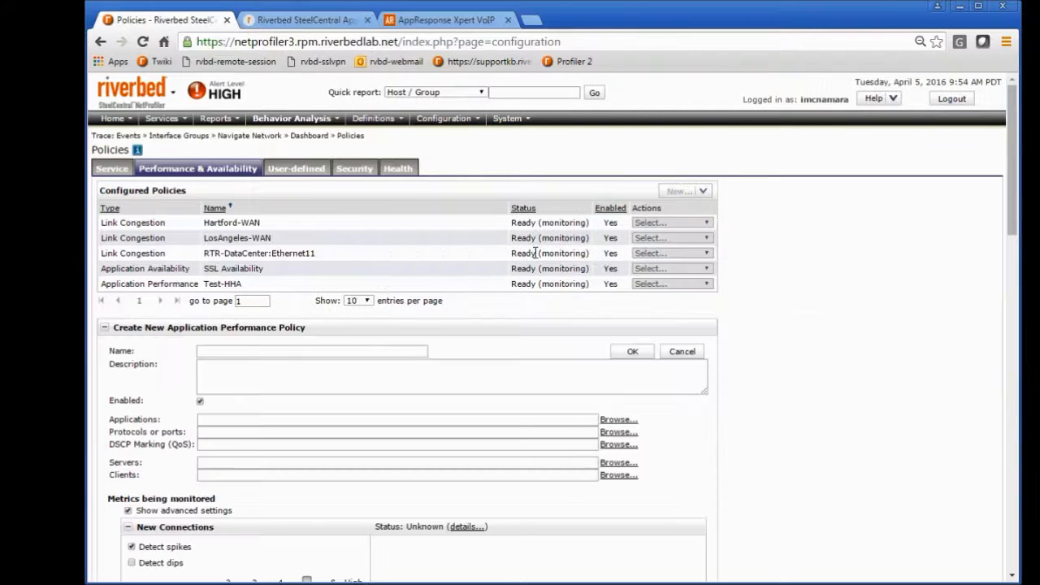
# Step: Examine the new policy's fields for description, applications, protocols or ports, servers and clients
pyautogui.click(298, 372)
pyautogui.scroll(-2, 298, 376)
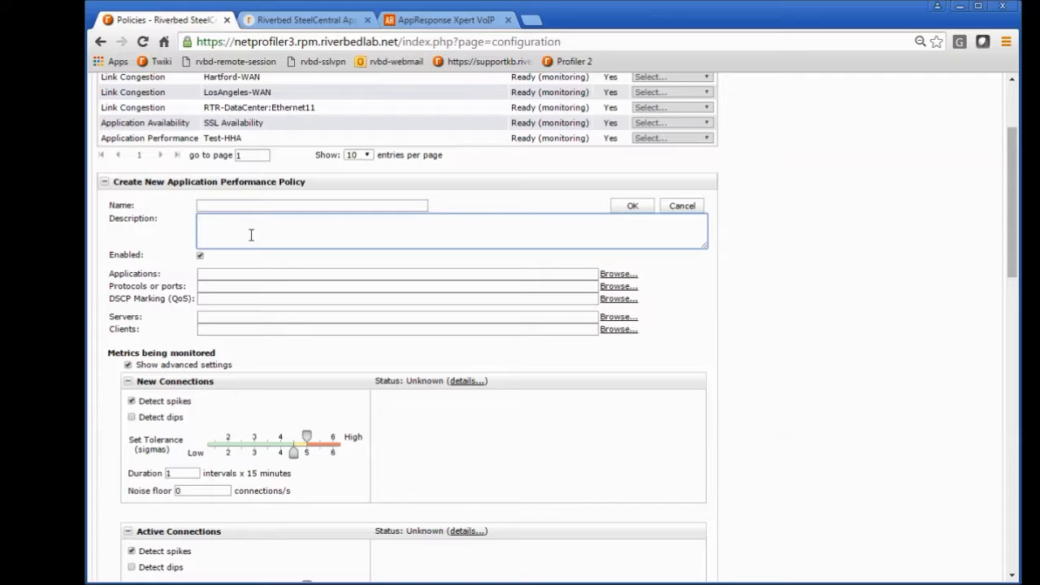
pyautogui.click(241, 274)
pyautogui.click(239, 286)
pyautogui.click(236, 316)
pyautogui.click(239, 328)
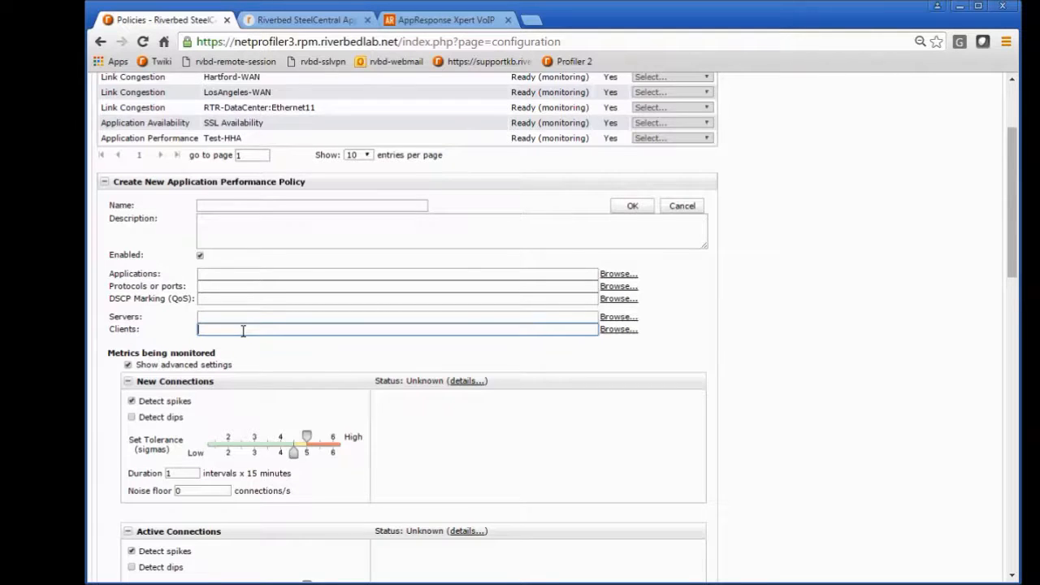
pyautogui.scroll(-1, 232, 328)
pyautogui.click(223, 245)
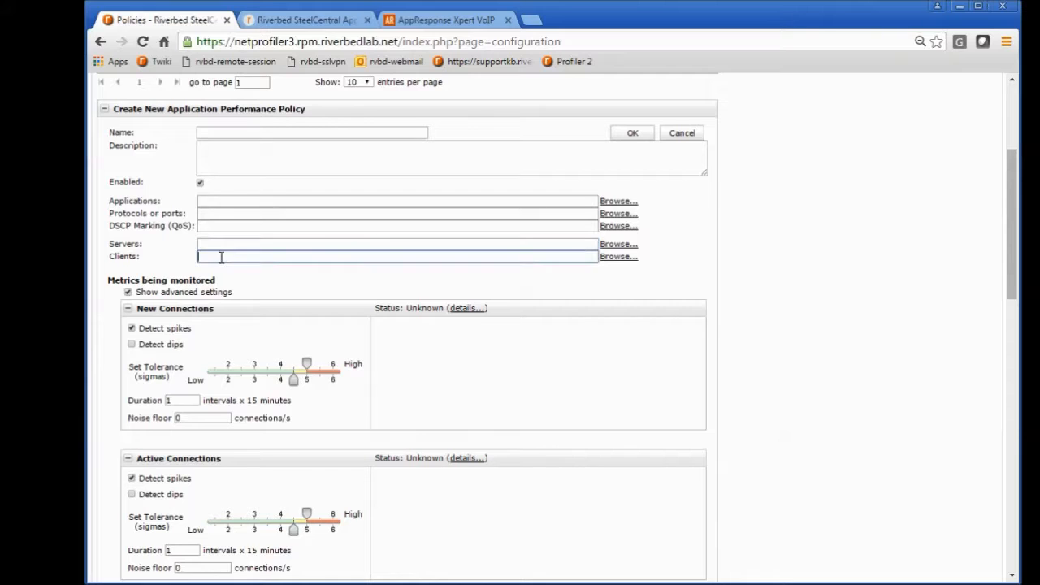
pyautogui.click(232, 255)
# Step: Examine the new policy's monitored metrics and alert notification settings, and return to its applications and protocols or ports fields
pyautogui.scroll(-2, 232, 255)
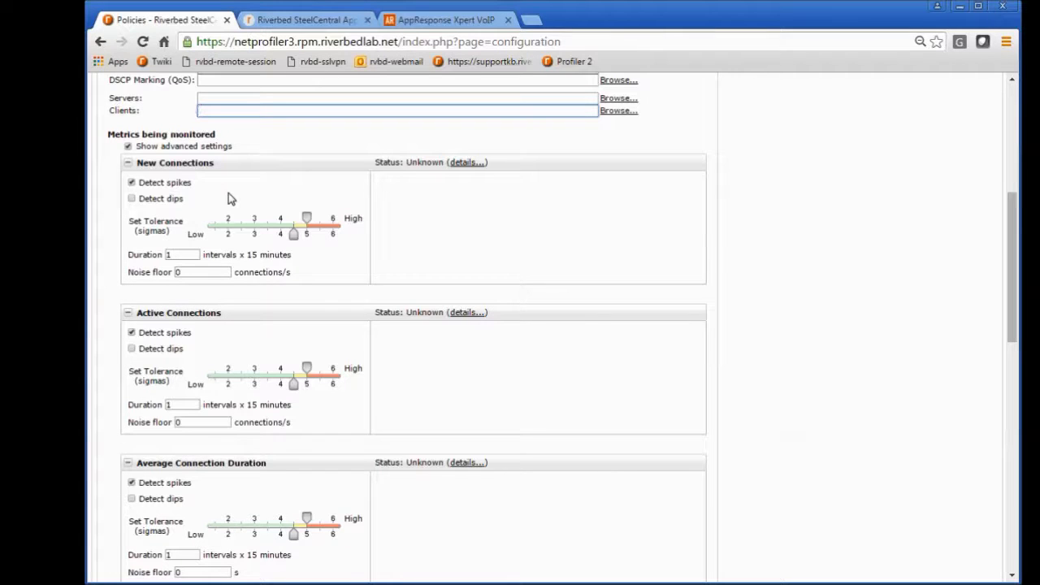
pyautogui.scroll(-1, 207, 218)
pyautogui.scroll(-2, 195, 252)
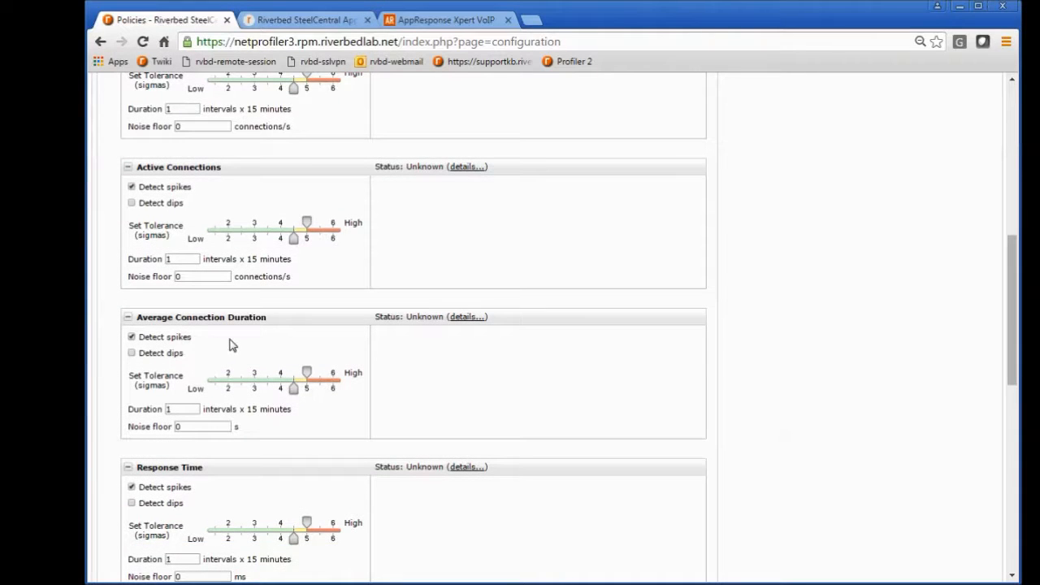
pyautogui.scroll(-4, 230, 345)
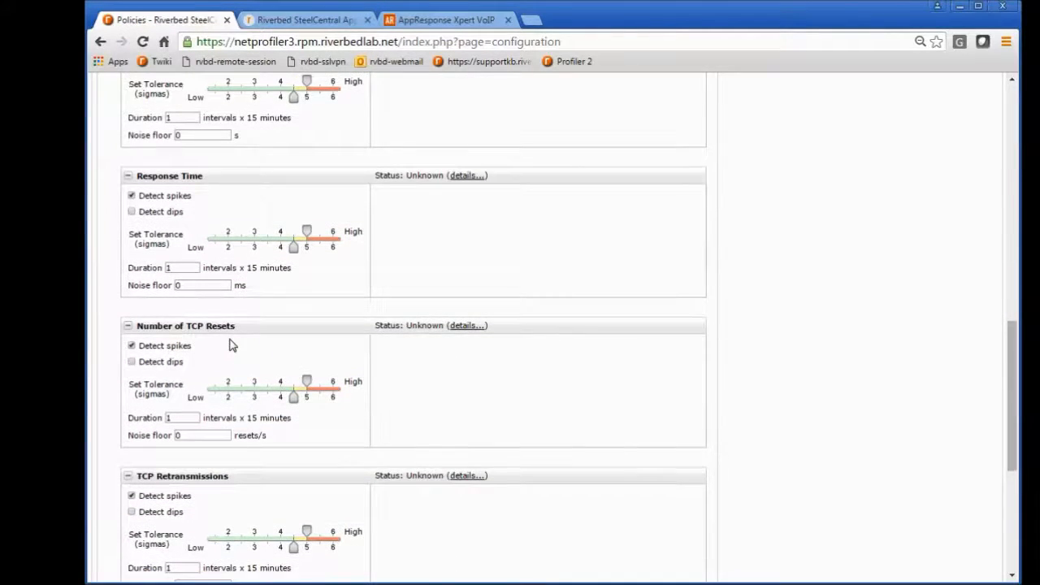
pyautogui.scroll(-4, 229, 345)
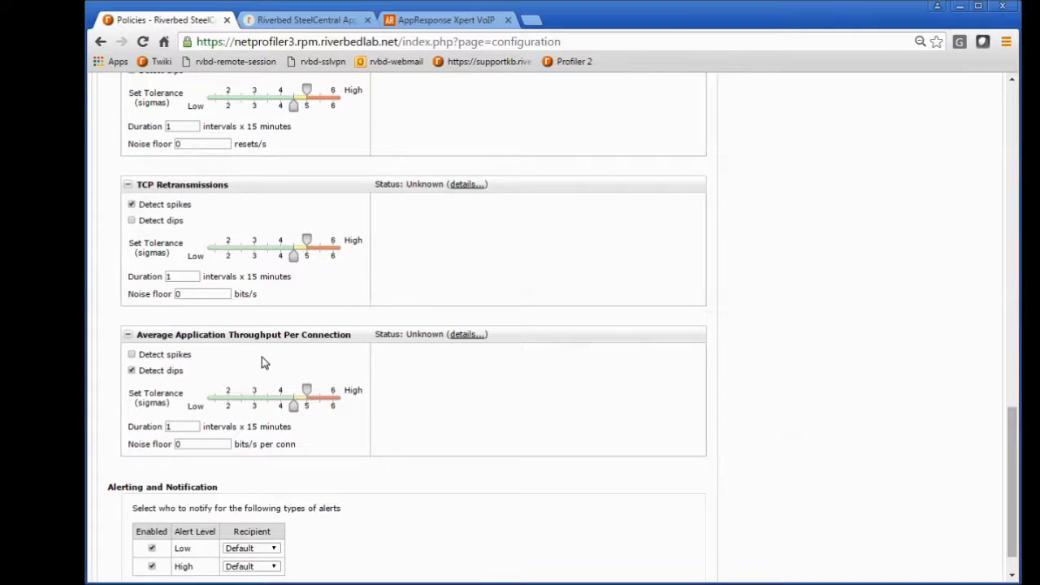
pyautogui.scroll(14, 261, 356)
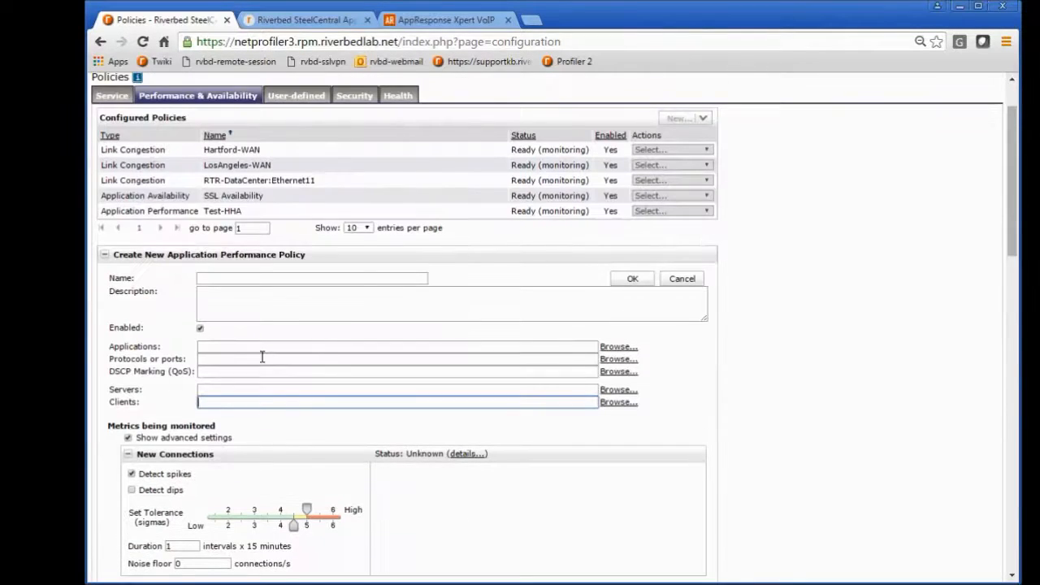
pyautogui.click(258, 347)
pyautogui.click(258, 359)
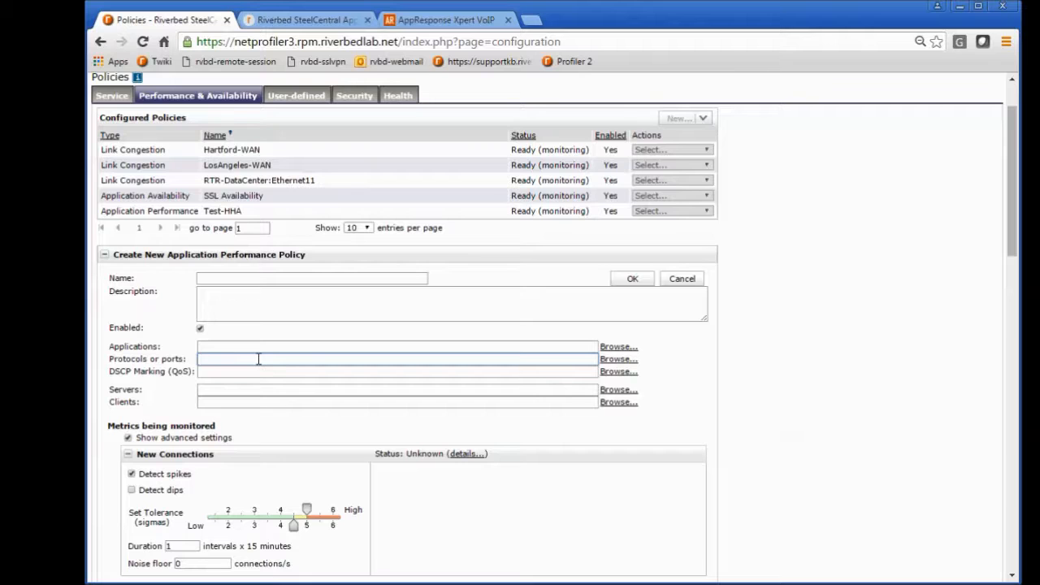
# Step: Examine the new policy's DSCP Marking (QoS) field and the tolerance settings of its monitored metrics, from New Connections to Average Application Throughput Per Connection
pyautogui.click(258, 370)
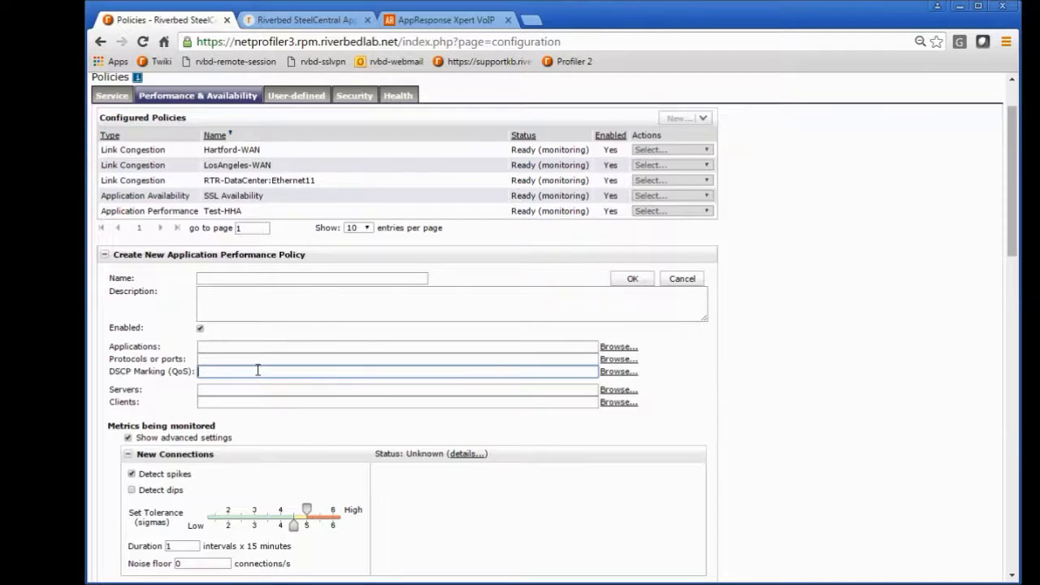
pyautogui.scroll(-3, 258, 370)
pyautogui.scroll(-1, 257, 374)
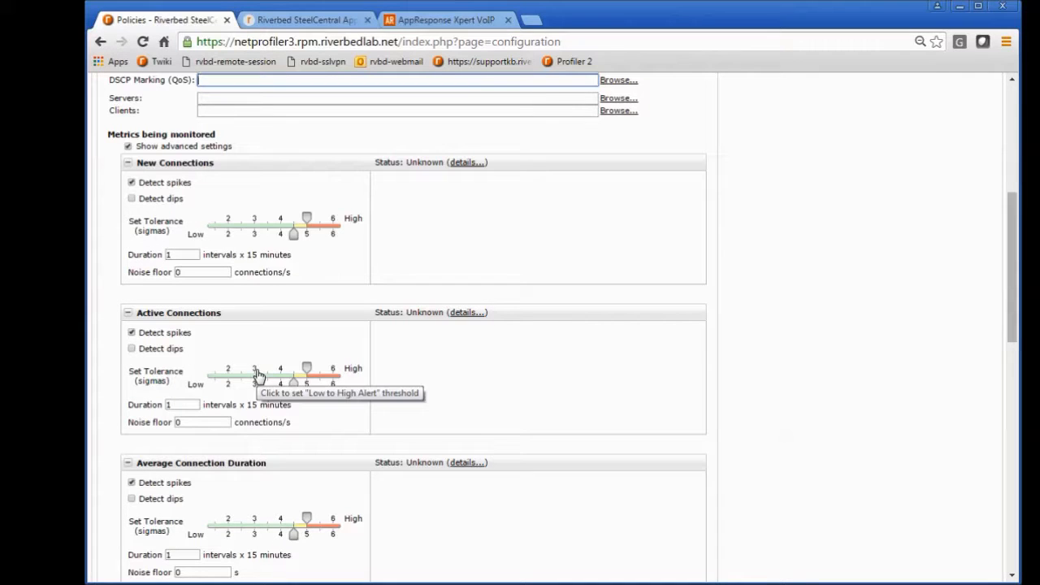
pyautogui.scroll(1, 261, 364)
pyautogui.scroll(2, 262, 364)
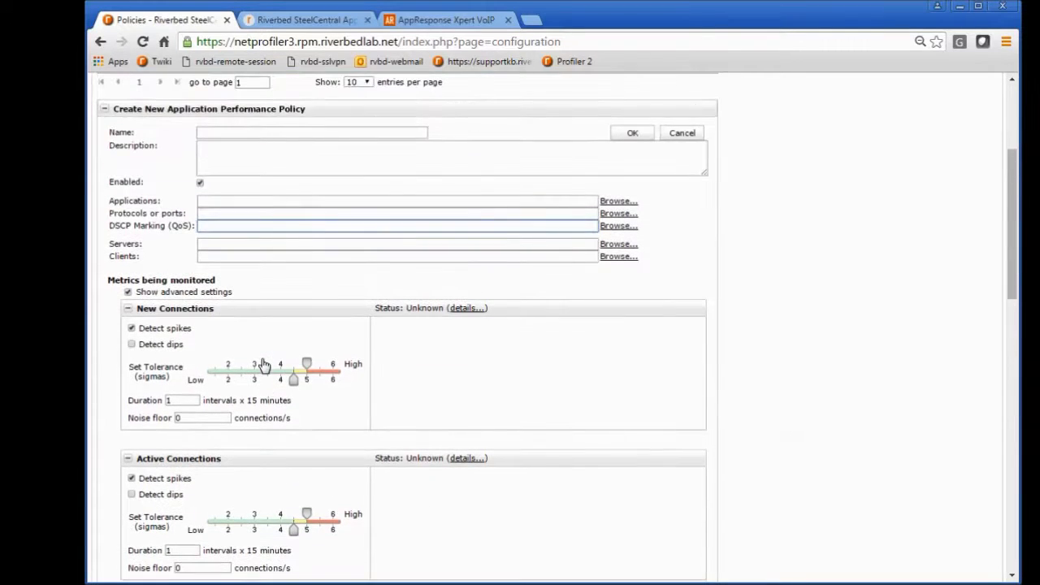
pyautogui.scroll(3, 262, 365)
pyautogui.click(269, 346)
pyautogui.scroll(-15, 268, 347)
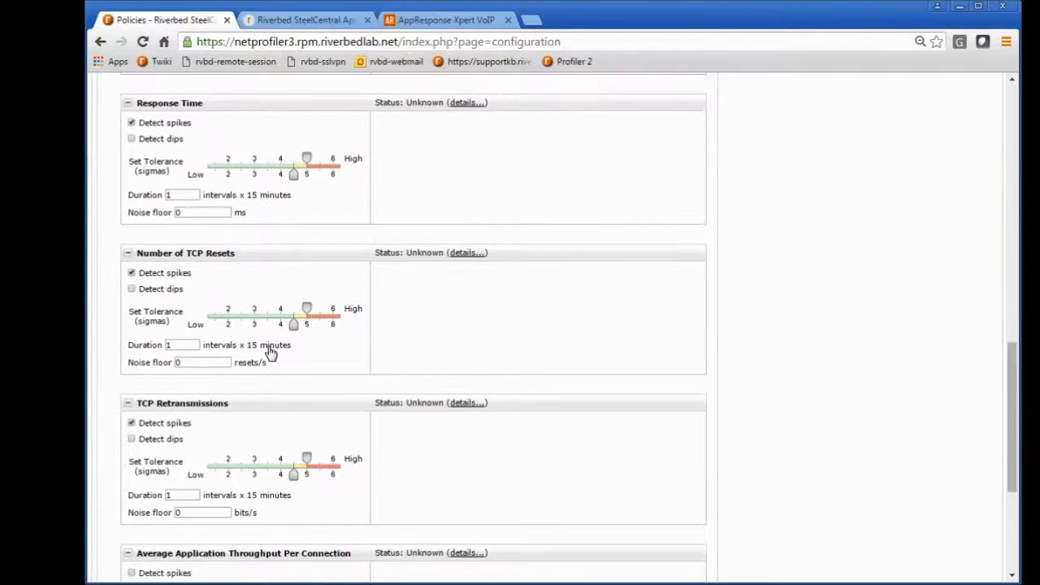
pyautogui.scroll(-2, 268, 355)
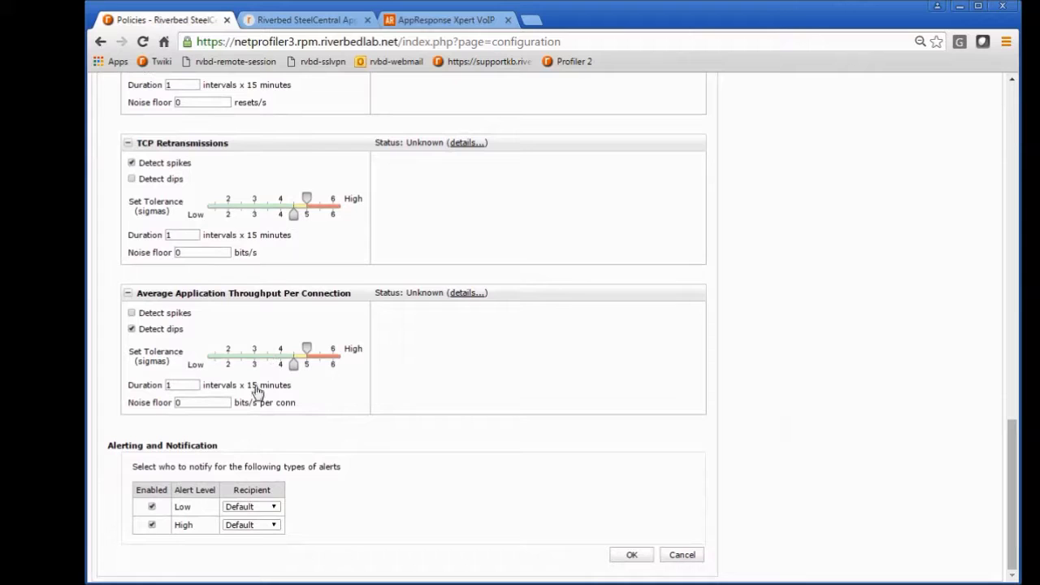
# Step: Review the recipient choices for low-level alerts and cancel the new Application Performance Policy
pyautogui.click(274, 508)
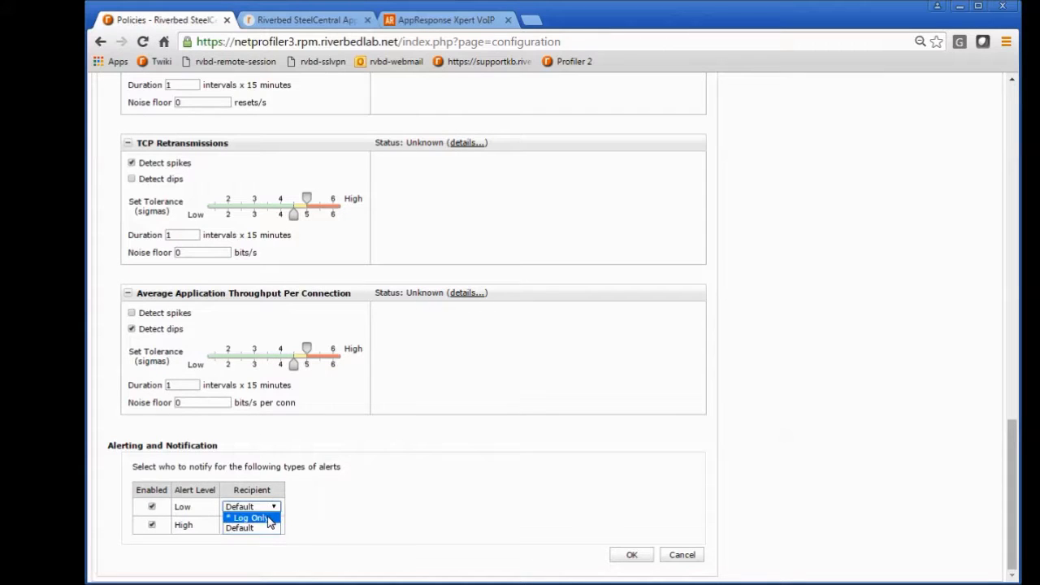
pyautogui.click(314, 492)
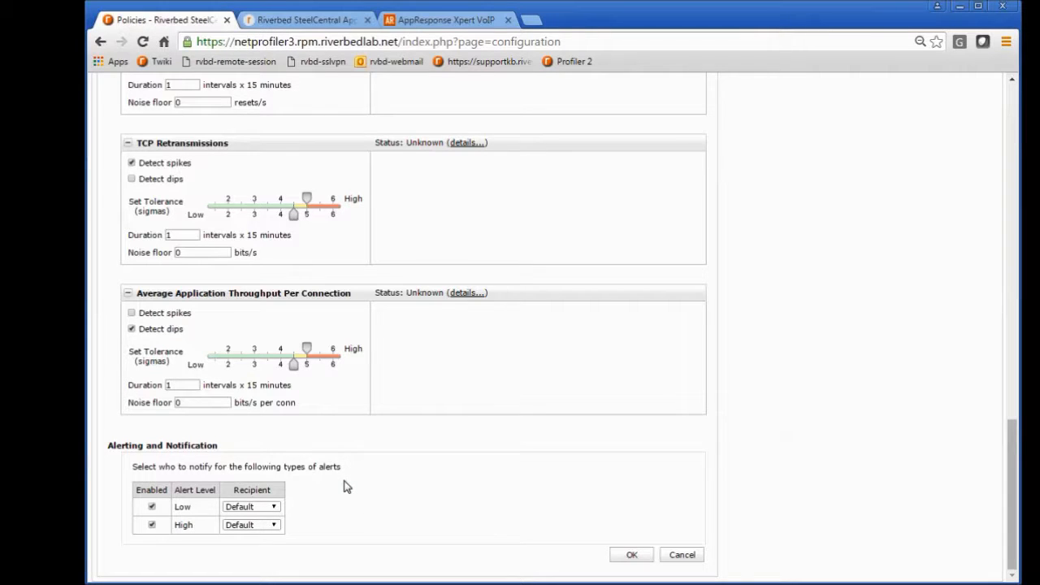
pyautogui.scroll(15, 344, 486)
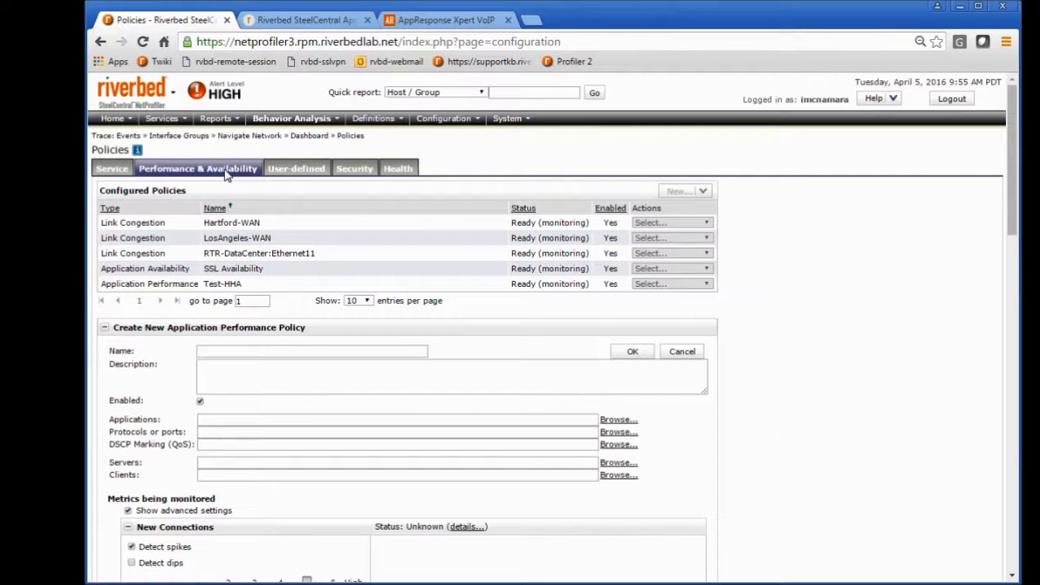
pyautogui.click(684, 352)
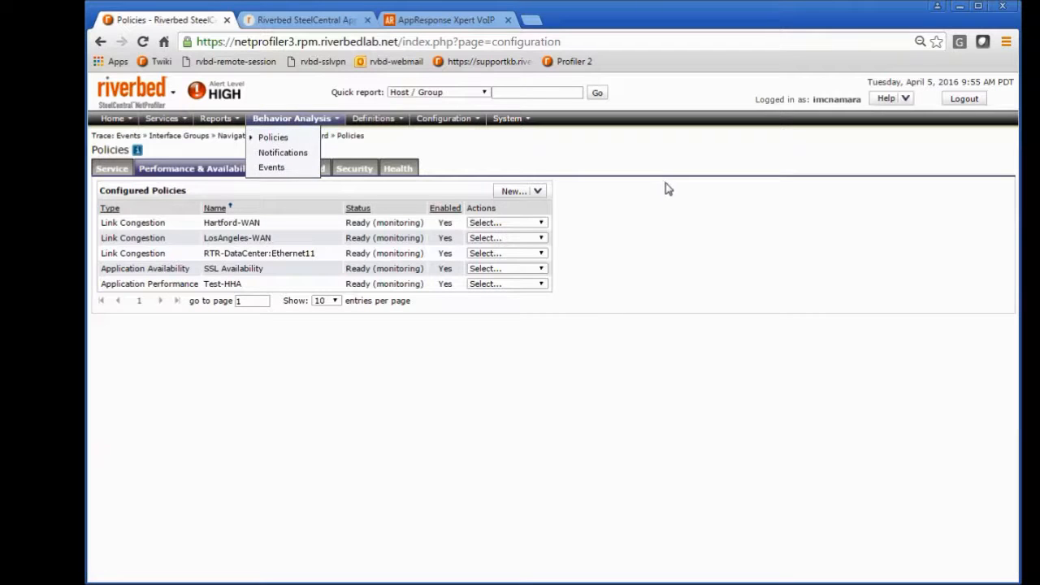
# Step: Go to the User-defined policies and start a new Response Time Policy
pyautogui.click(294, 171)
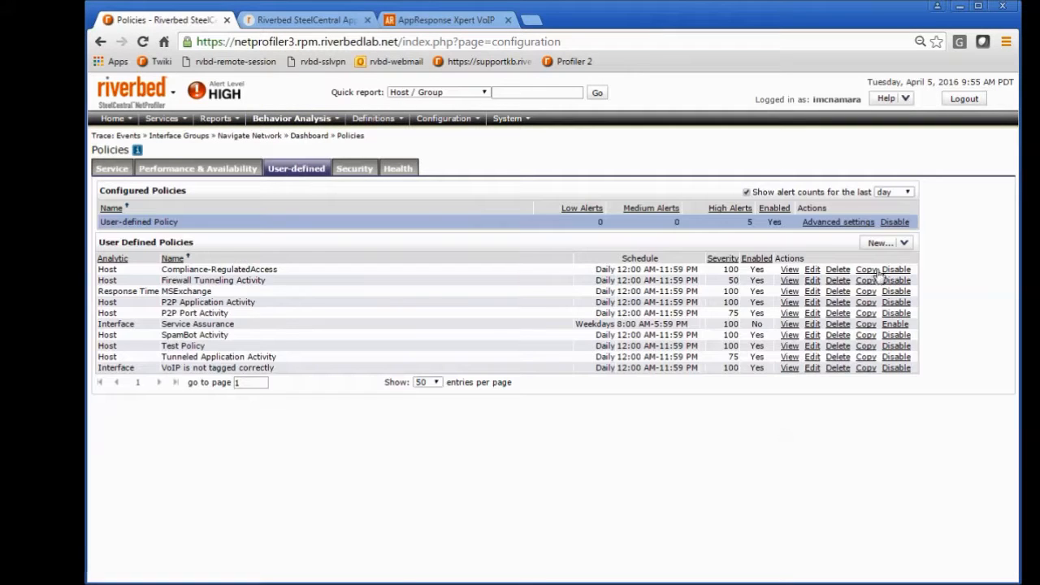
pyautogui.click(904, 317)
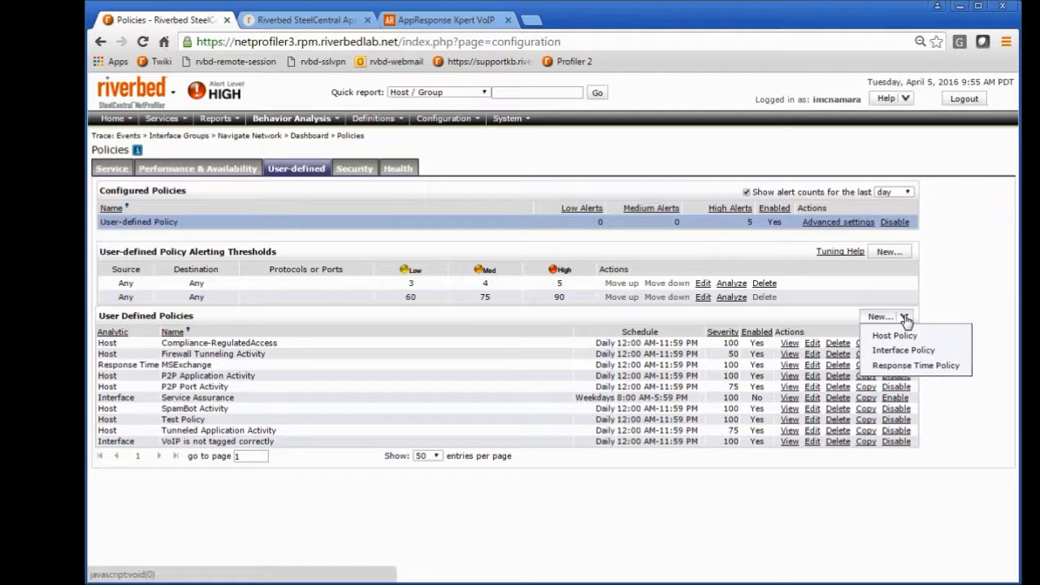
pyautogui.click(913, 366)
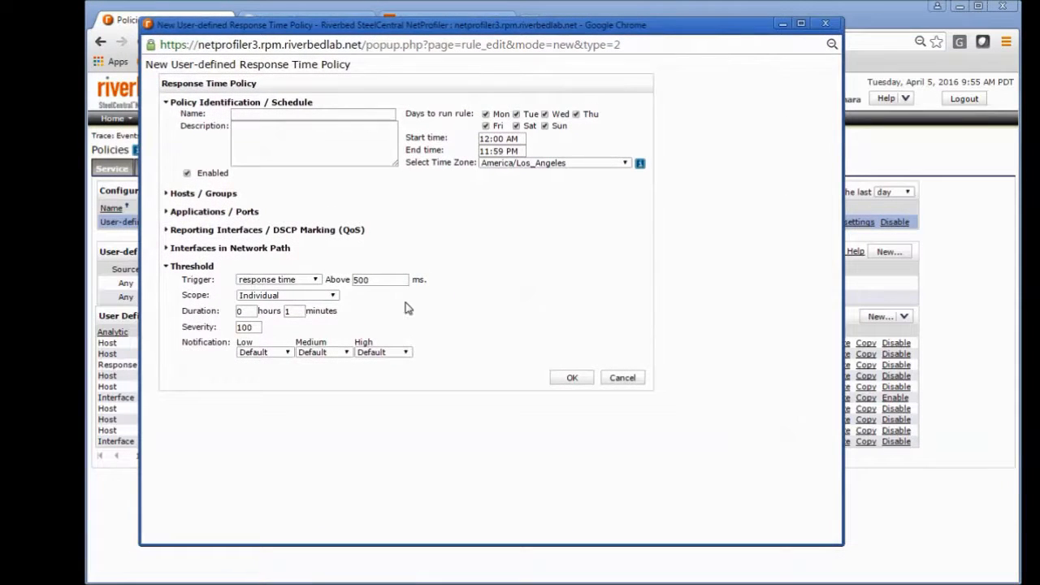
# Step: Review the Response Time Policy's threshold trigger choices and network path interface settings, and close it without saving
pyautogui.click(317, 281)
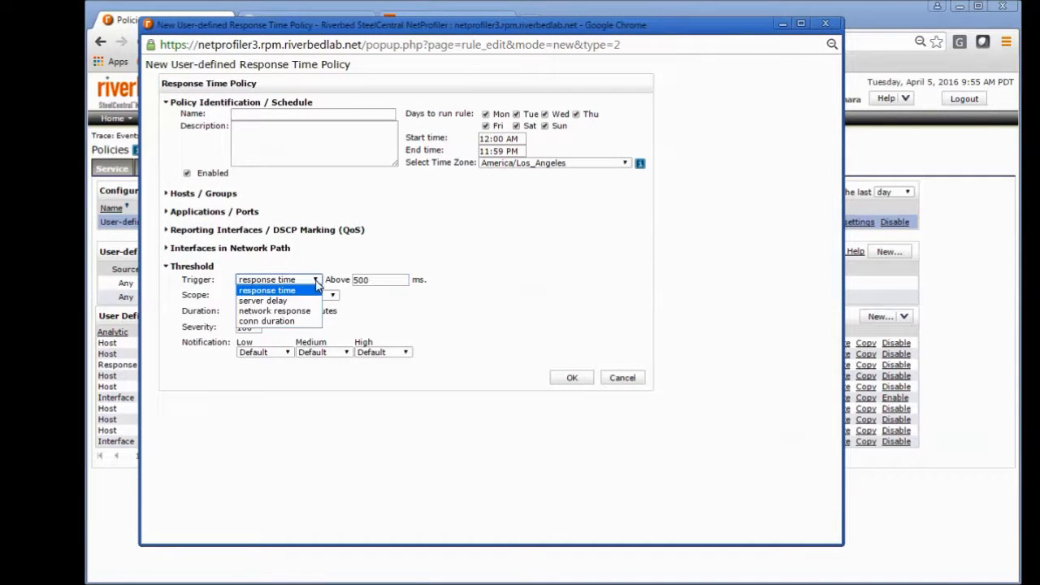
pyautogui.click(411, 250)
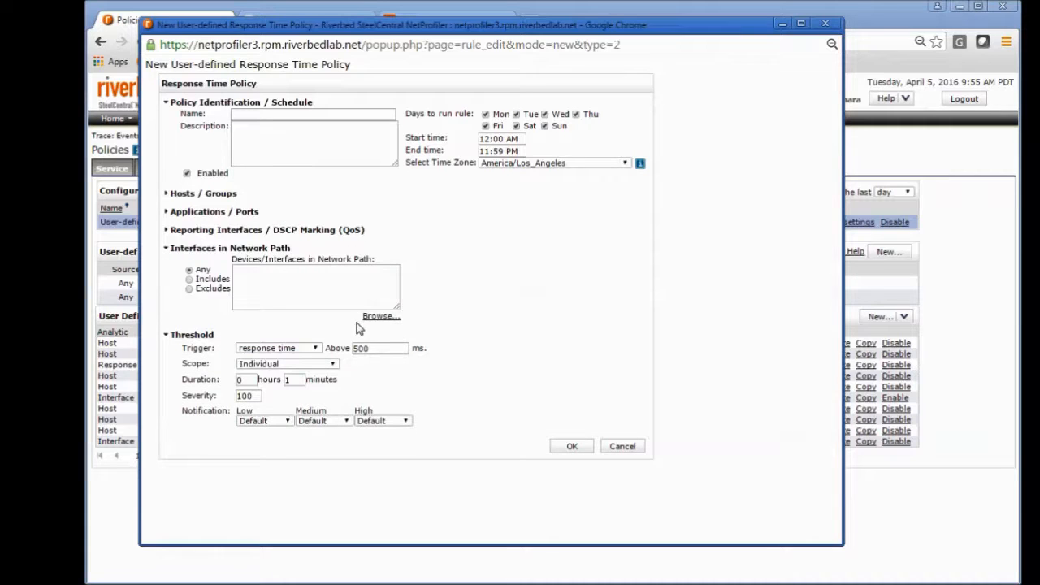
pyautogui.moveTo(384, 349); pyautogui.dragTo(345, 351)
pyautogui.click(315, 348)
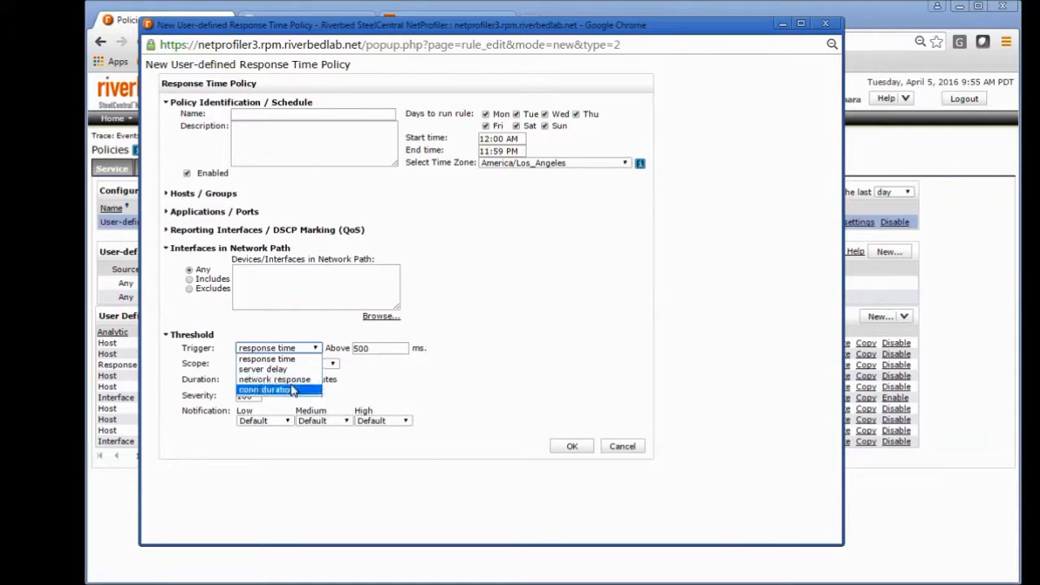
pyautogui.click(481, 320)
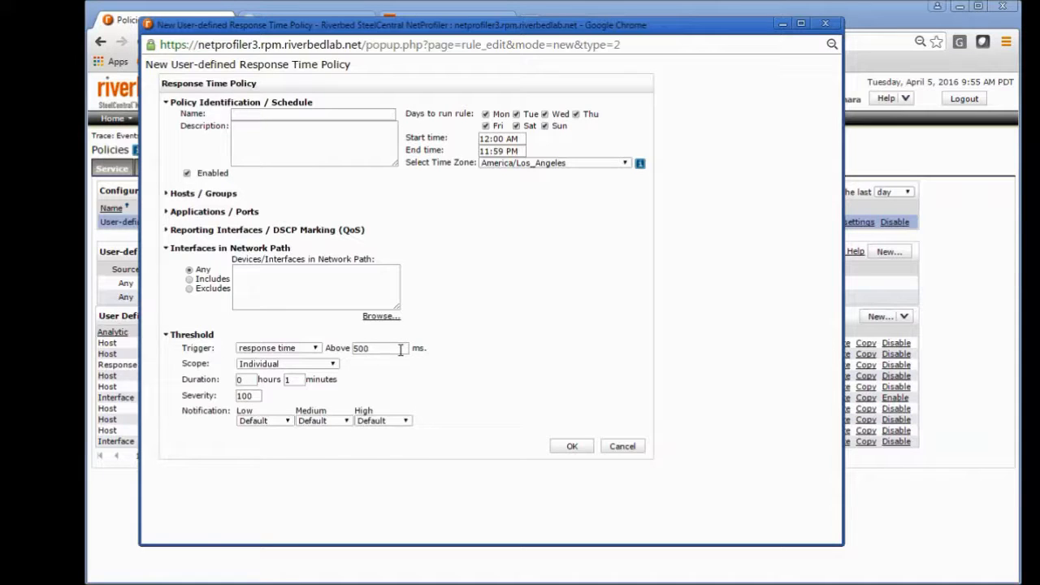
pyautogui.click(615, 453)
# Step: Start a new user-defined Interface Policy
pyautogui.click(904, 317)
pyautogui.click(908, 350)
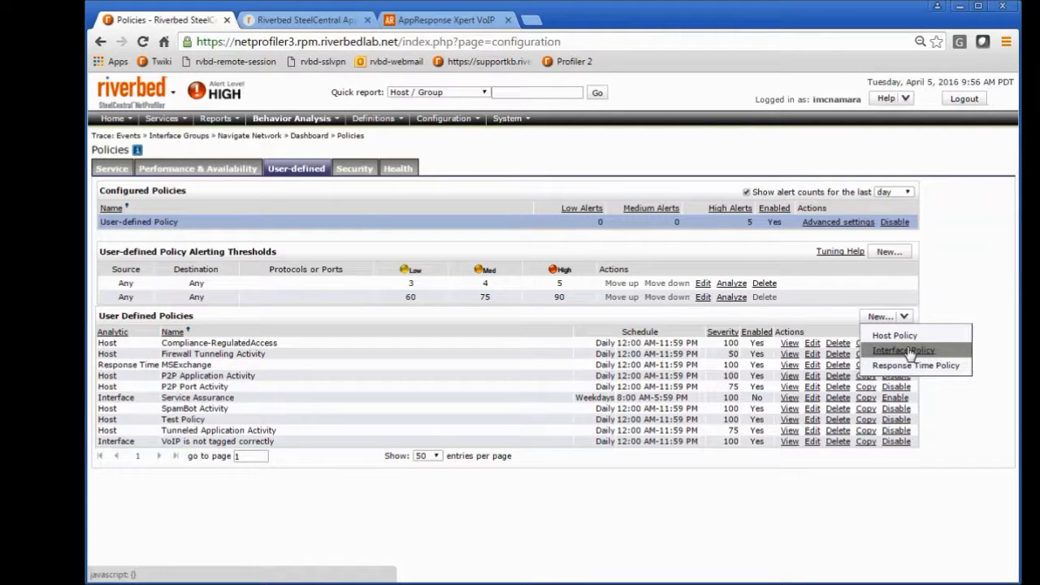
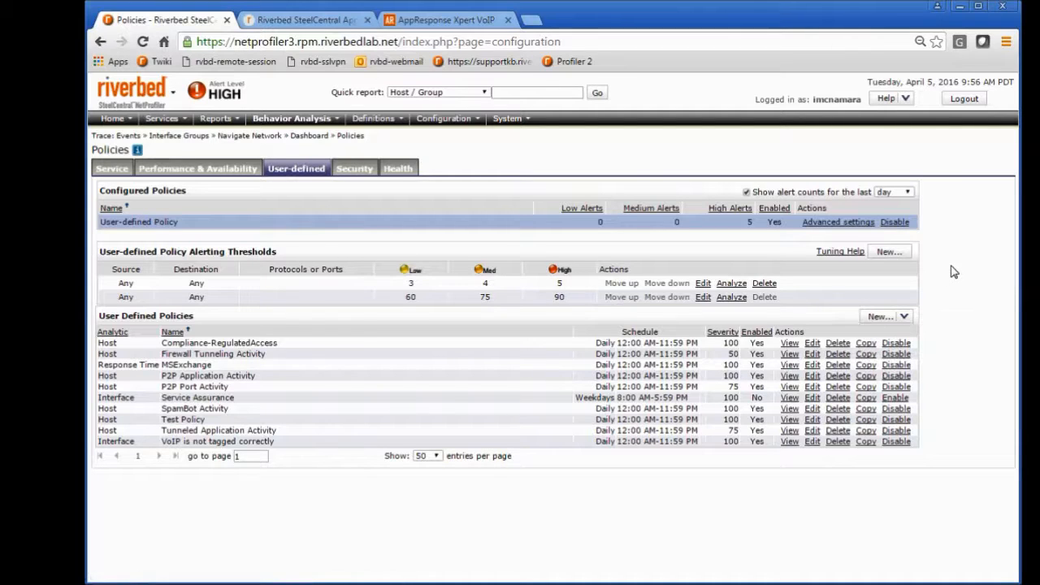
# Step: Revisit the Performance & Availability and User-defined policies, and go to the Traffic report page
pyautogui.click(203, 174)
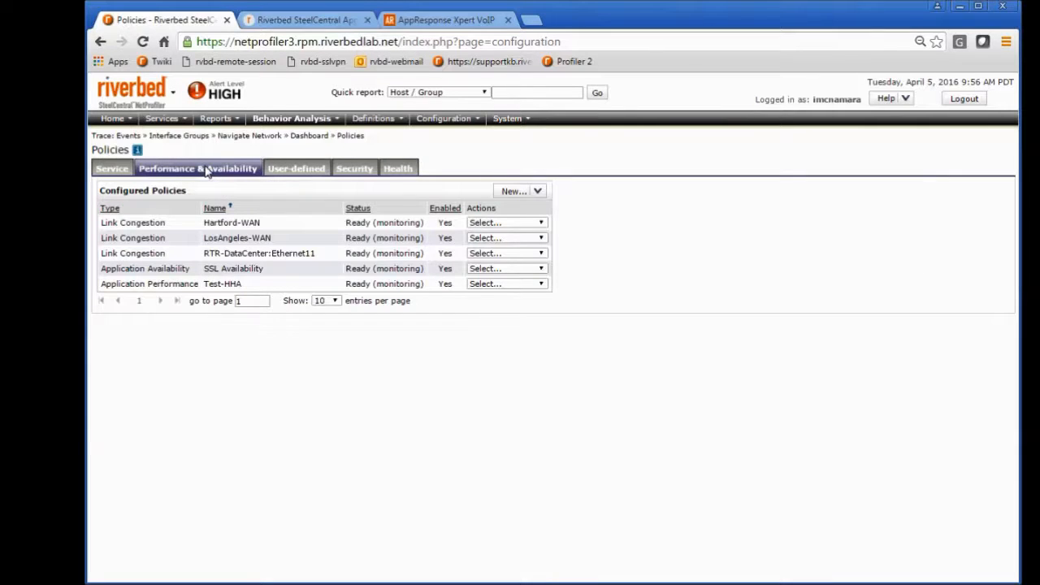
pyautogui.click(294, 173)
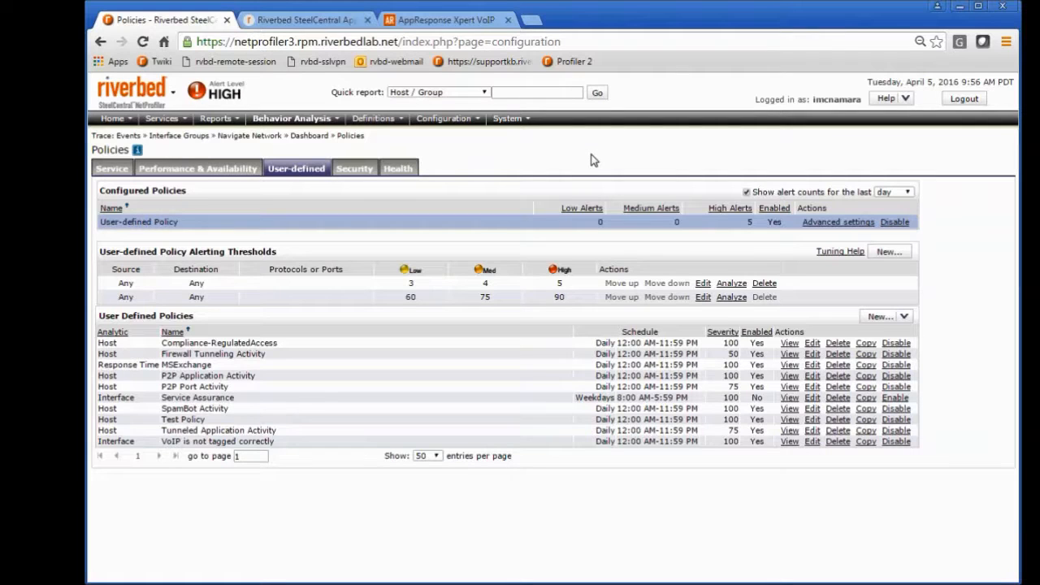
pyautogui.click(233, 122)
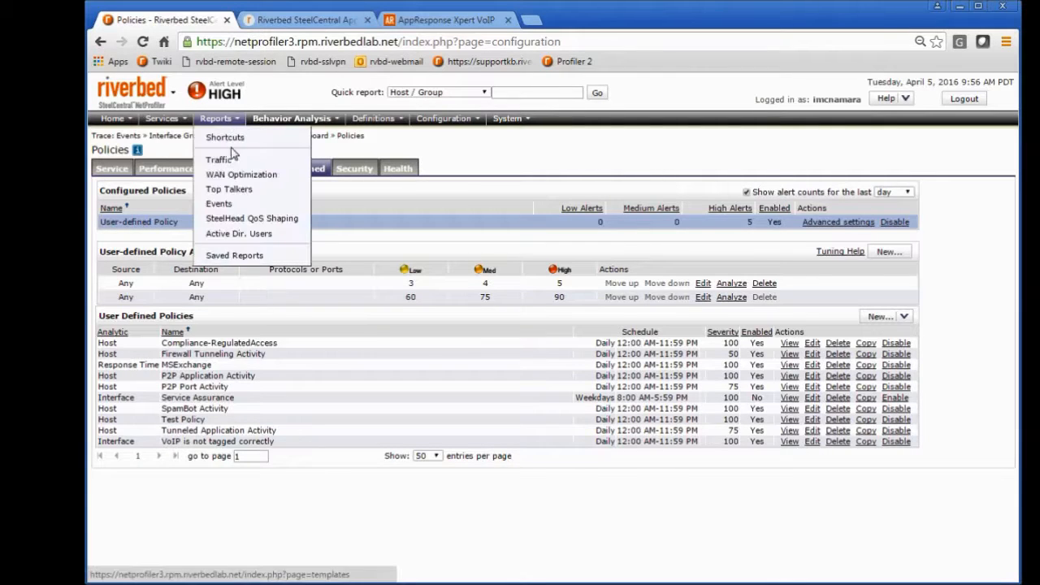
pyautogui.click(225, 162)
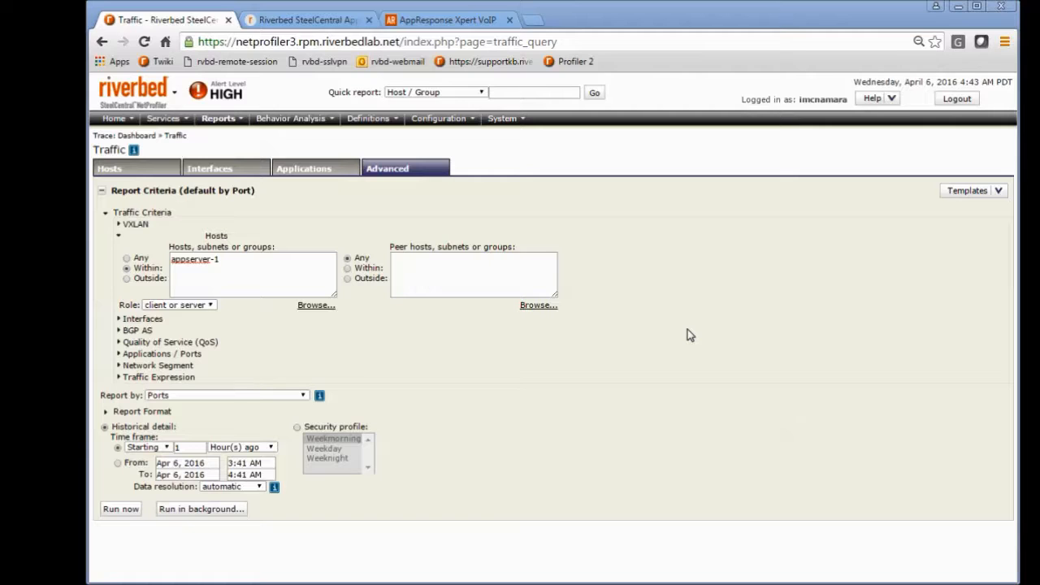
# Step: Review the Traffic report criteria offered for Hosts, Interfaces and Applications, and return to the Advanced criteria
pyautogui.click(141, 172)
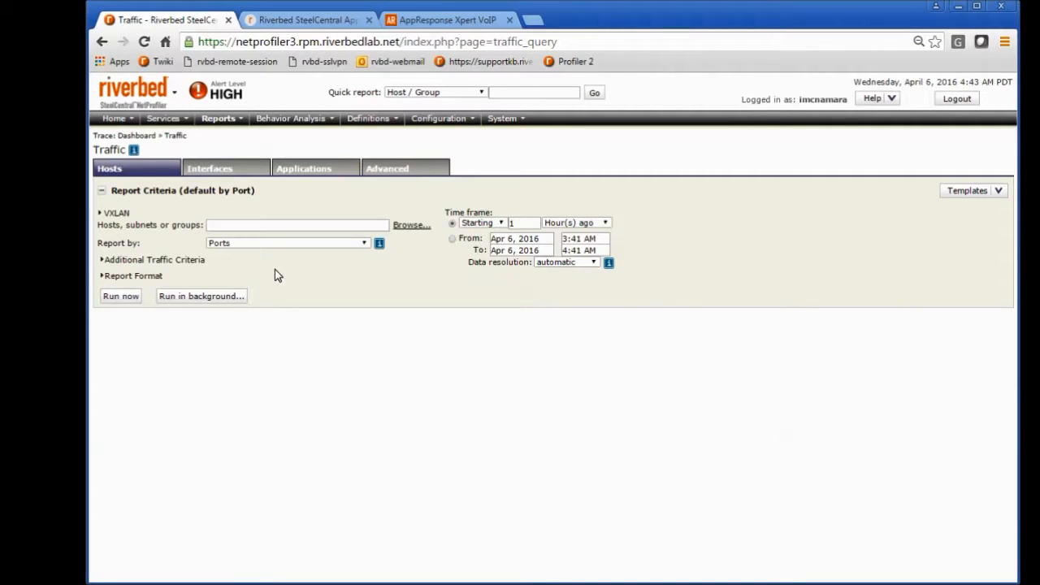
pyautogui.click(232, 171)
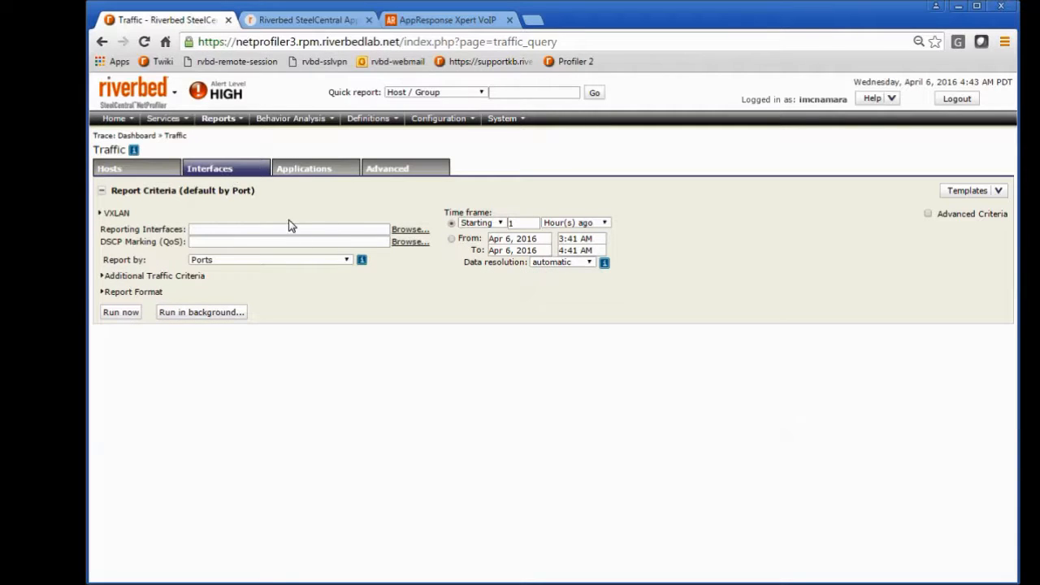
pyautogui.click(325, 169)
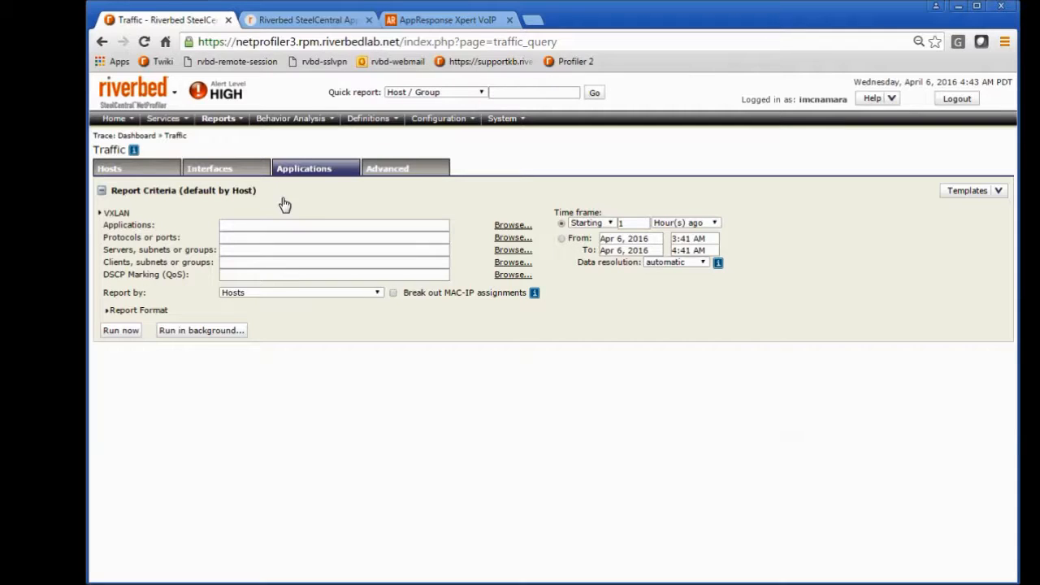
pyautogui.click(393, 172)
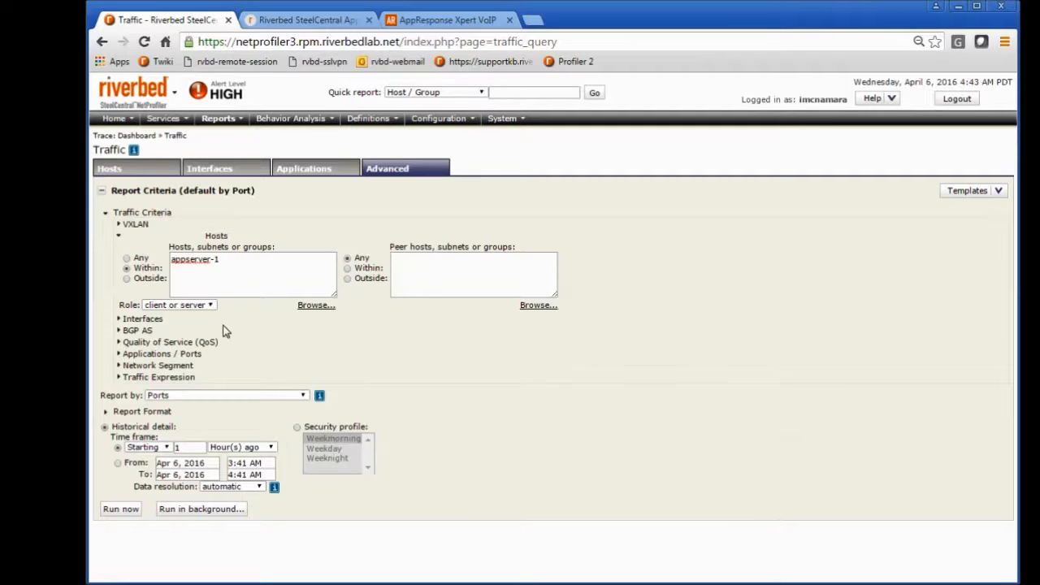
# Step: Examine the advanced Interfaces, host and peer host criteria, keeping the scope of appserver-1 set to Within
pyautogui.click(119, 319)
pyautogui.click(118, 321)
pyautogui.click(252, 273)
pyautogui.click(458, 272)
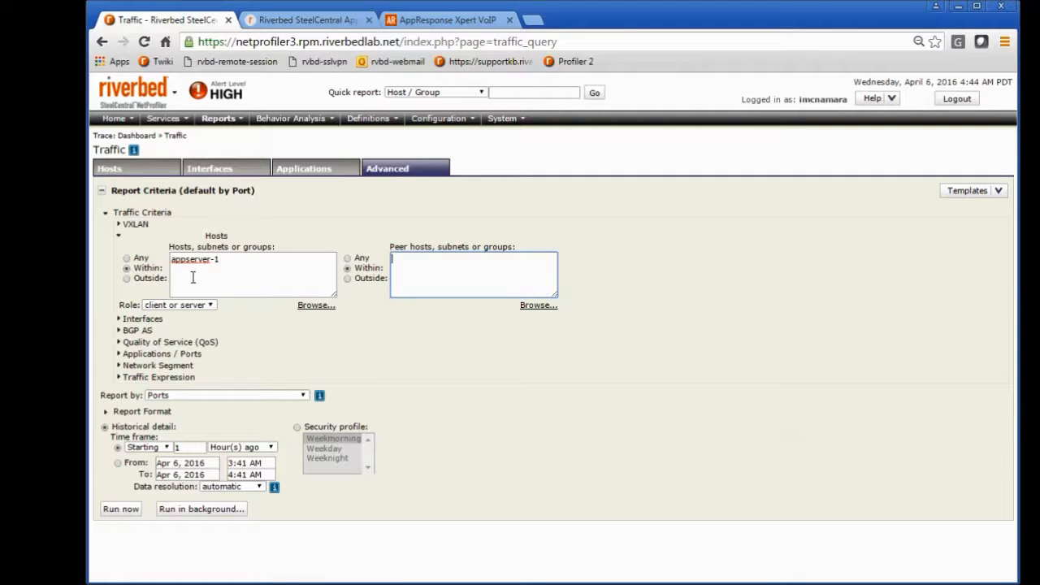
pyautogui.click(245, 267)
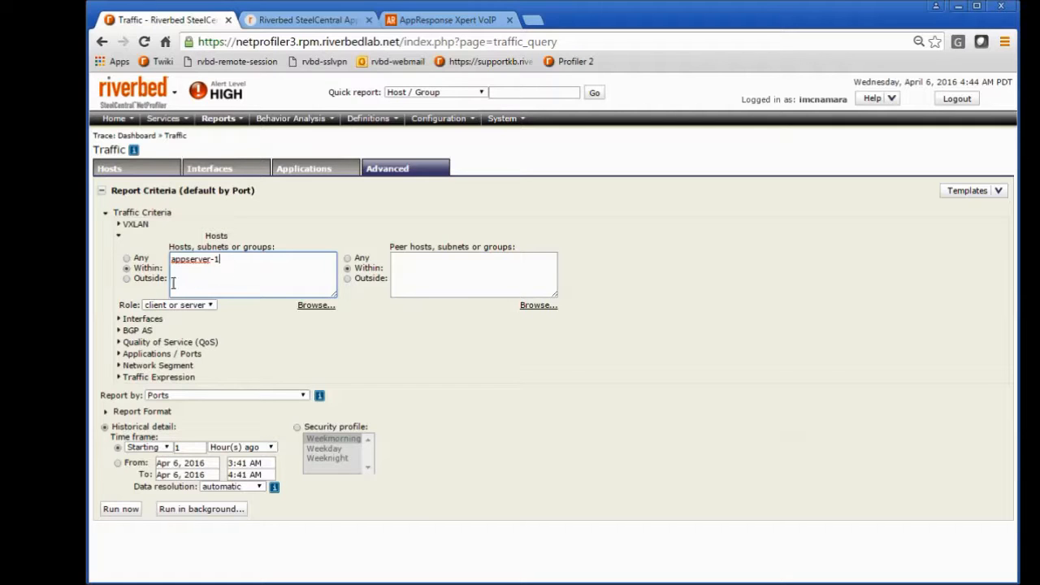
pyautogui.click(127, 280)
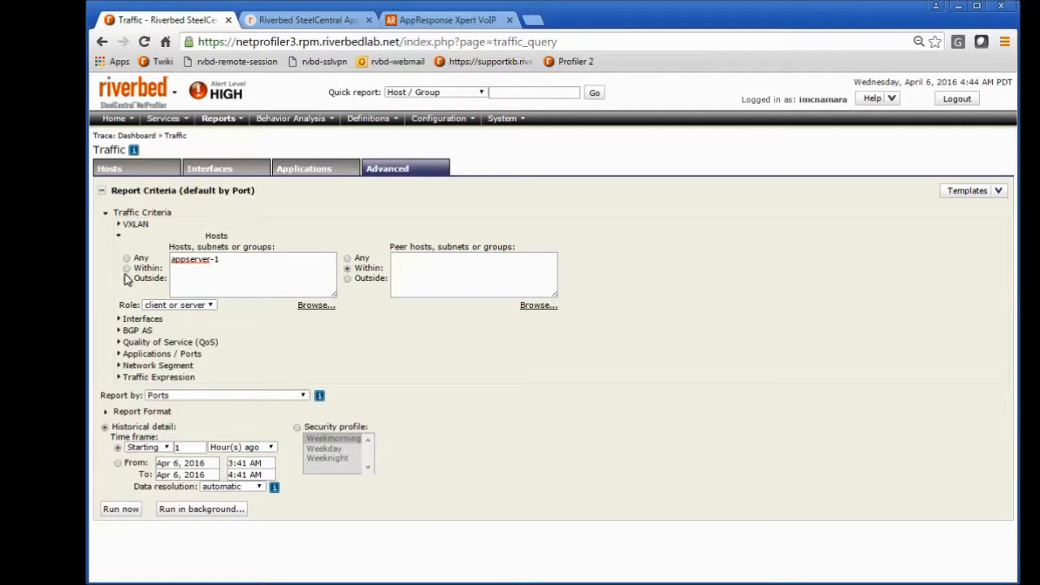
pyautogui.click(126, 268)
# Step: Review the relative time units and switch the time frame to the fixed range of Apr 6, 2016, 3:41 AM to 4:41 AM
pyautogui.click(199, 447)
pyautogui.click(272, 448)
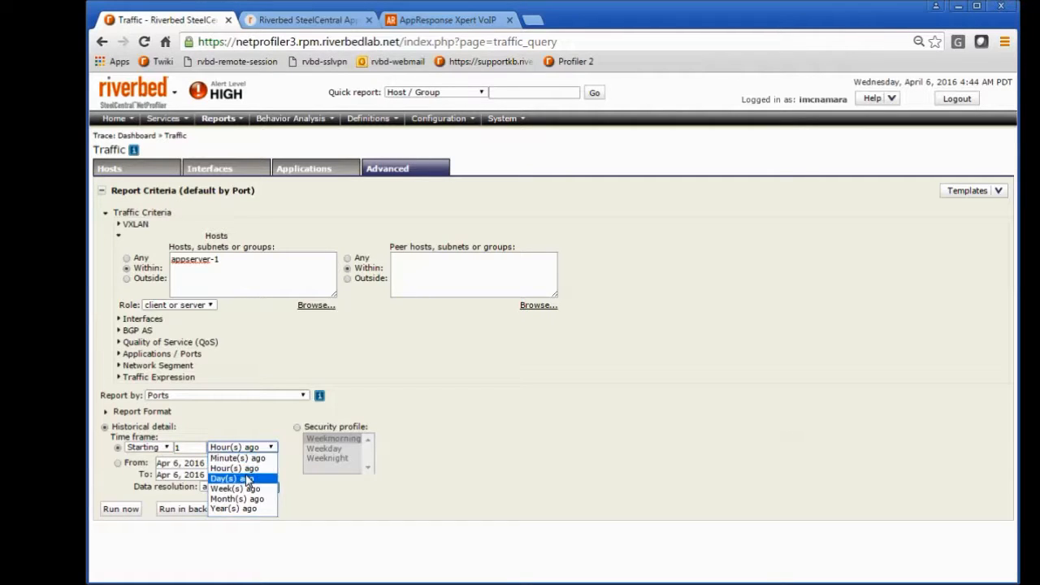
pyautogui.click(431, 403)
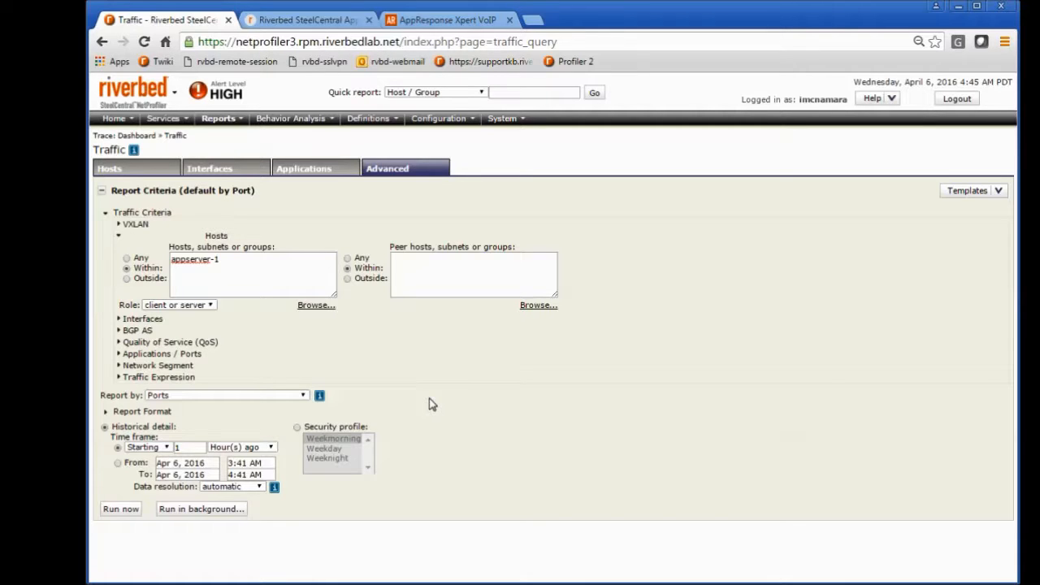
pyautogui.click(211, 463)
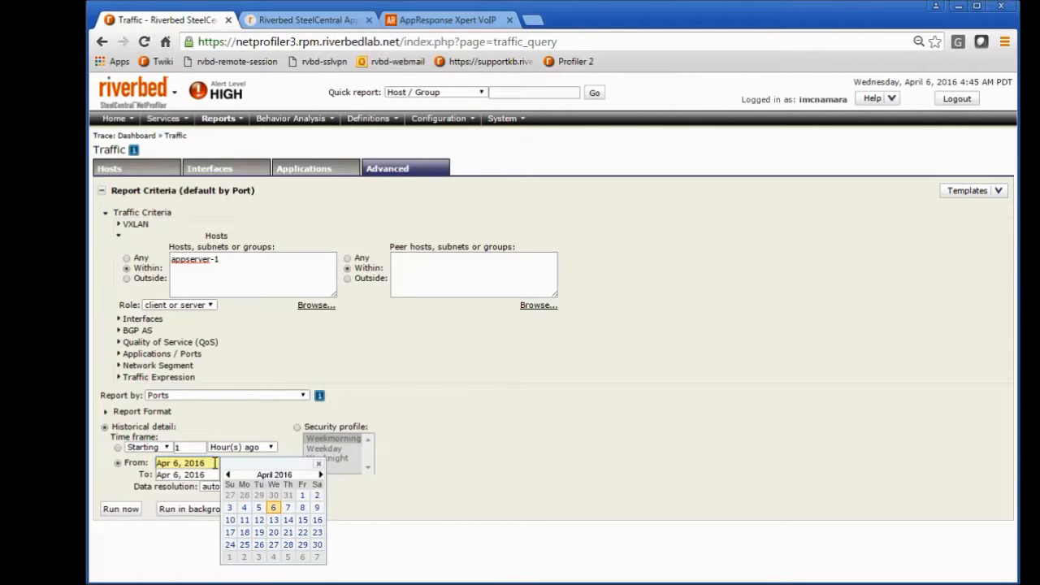
pyautogui.click(405, 453)
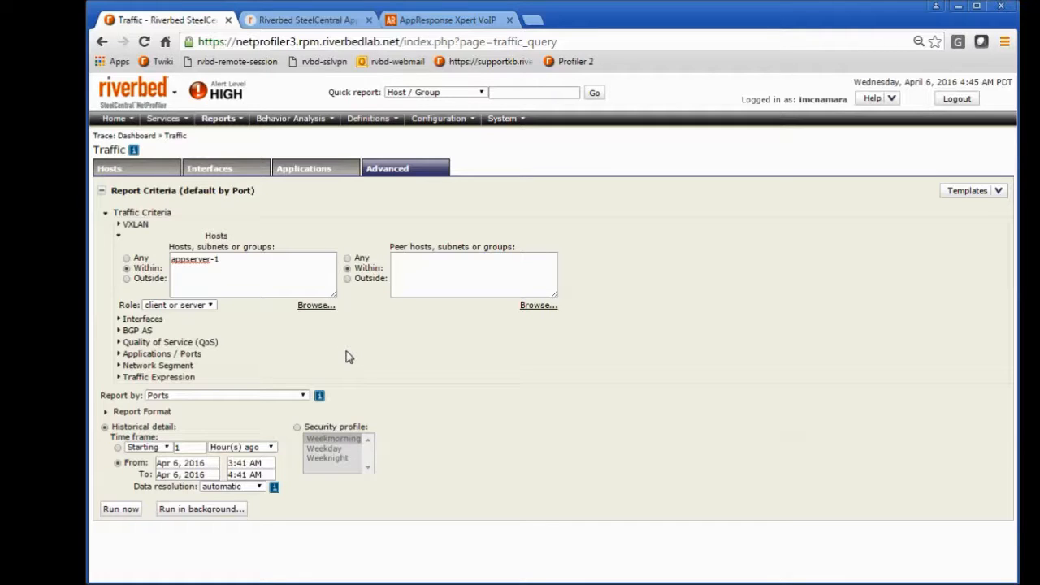
# Step: Review the appserver-1 host entry and its role choices of client or server, client, and server without changing them
pyautogui.click(242, 262)
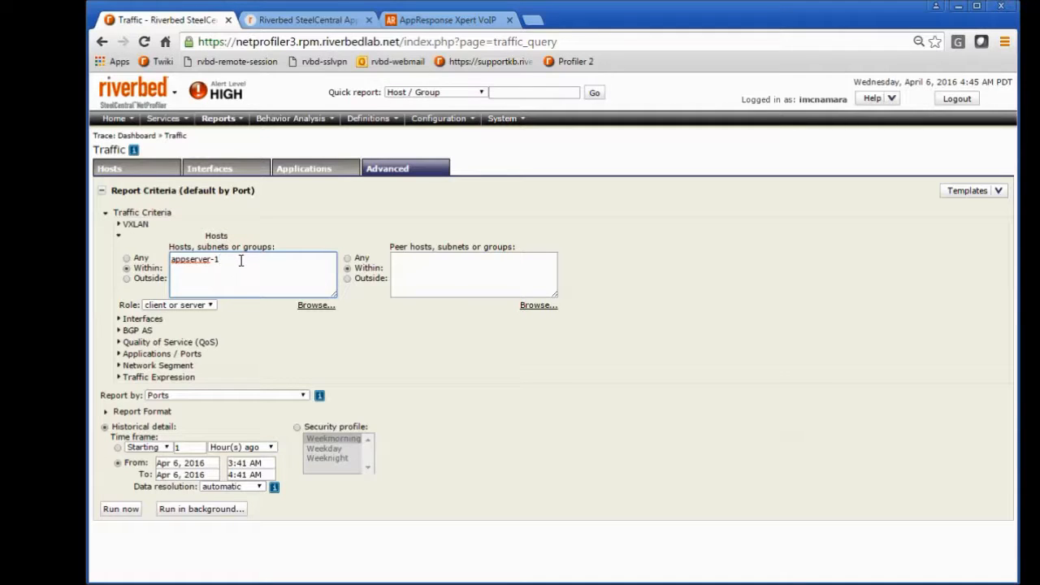
pyautogui.moveTo(221, 260); pyautogui.dragTo(167, 262)
pyautogui.click(229, 260)
pyautogui.click(211, 307)
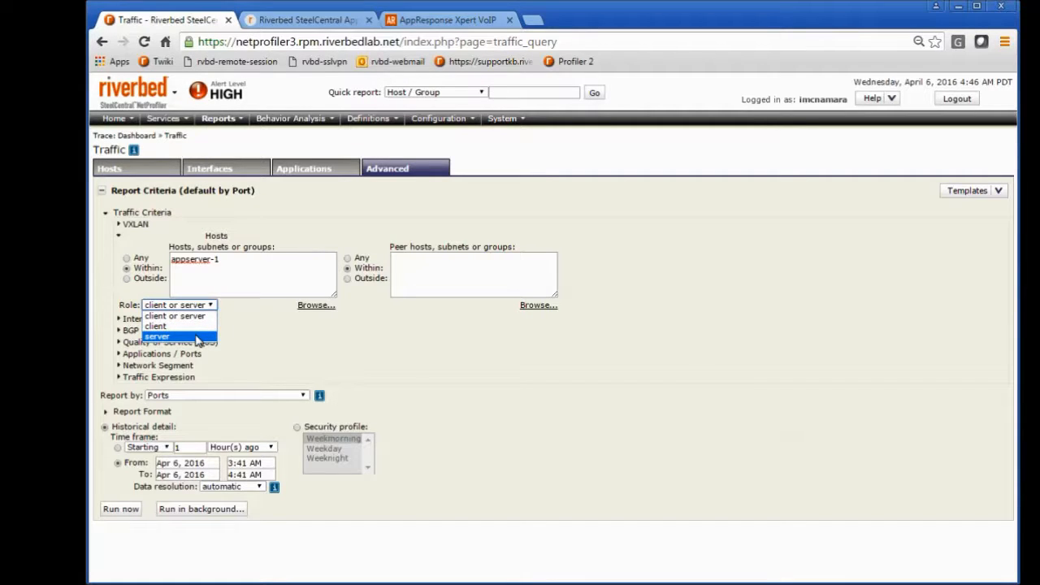
pyautogui.click(265, 312)
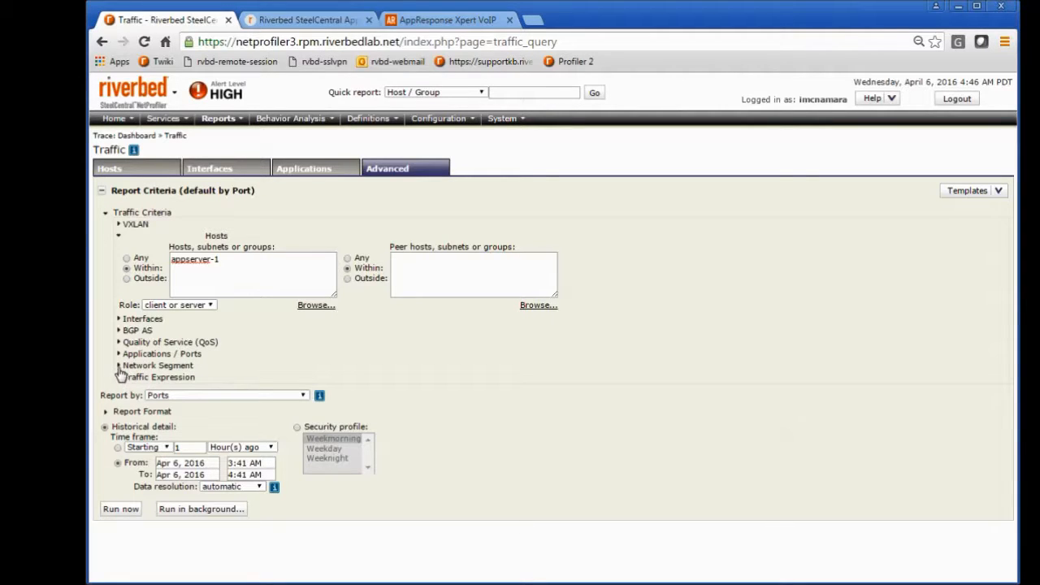
# Step: Review the report-by choices, set the appserver-1 report to Host Pairs with Ports and run it immediately
pyautogui.click(302, 396)
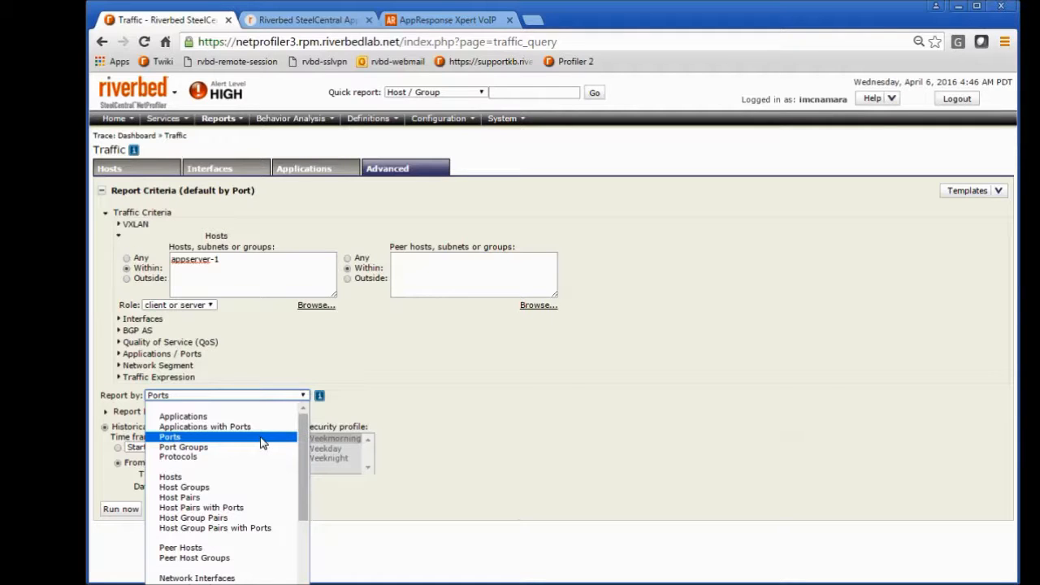
pyautogui.click(193, 438)
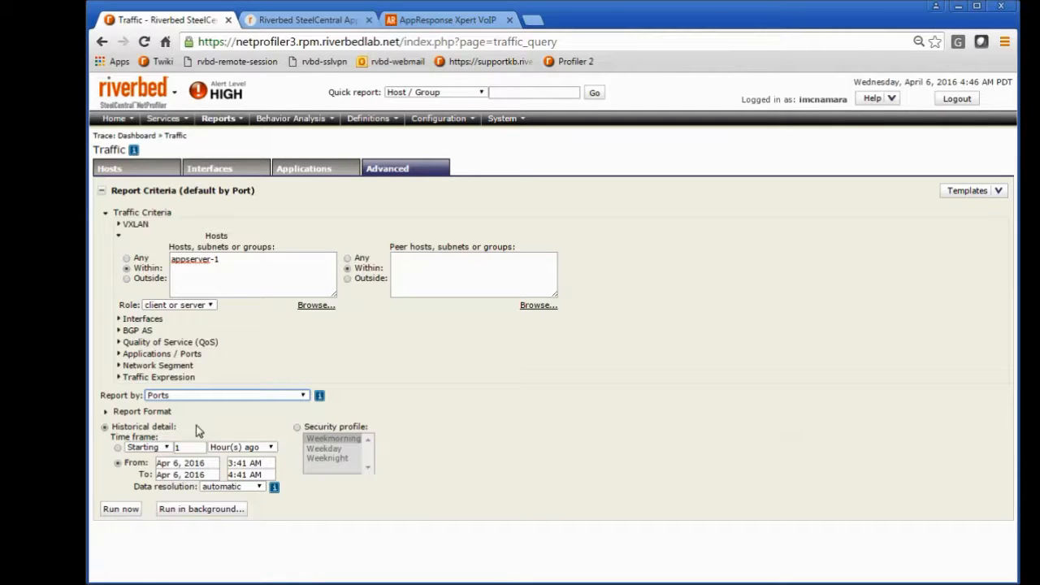
pyautogui.click(303, 397)
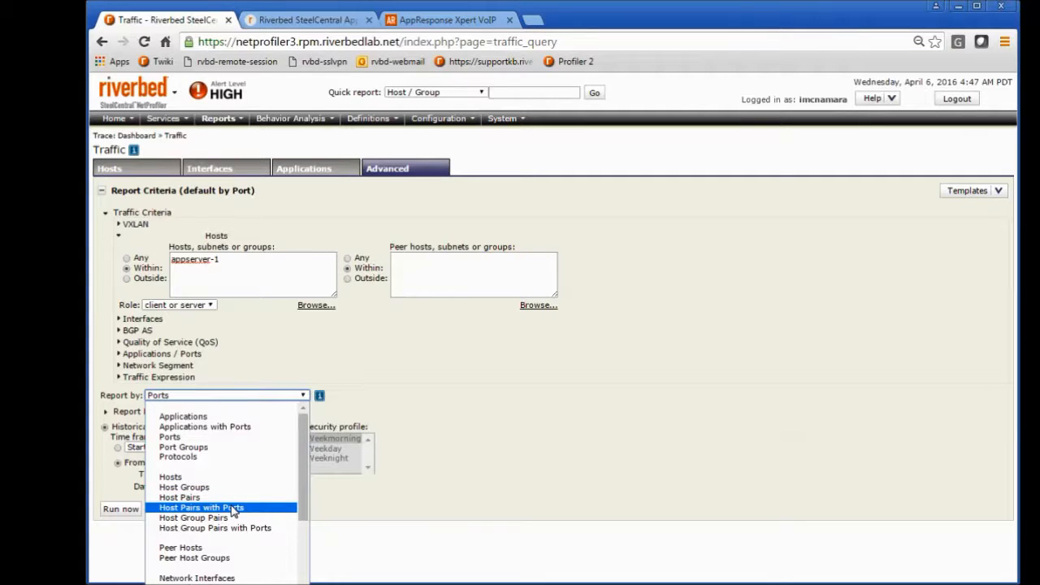
pyautogui.click(324, 360)
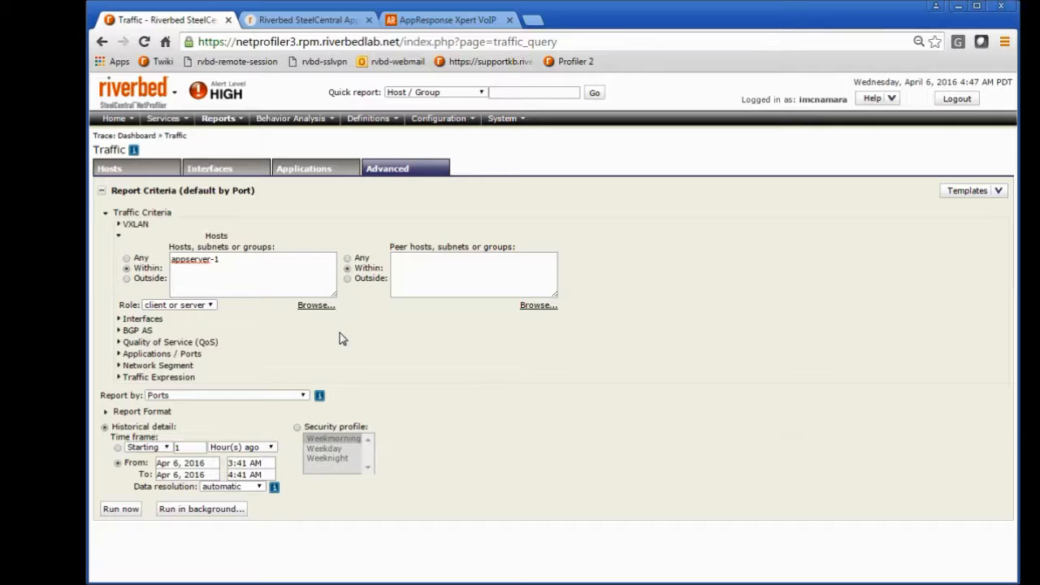
pyautogui.click(302, 395)
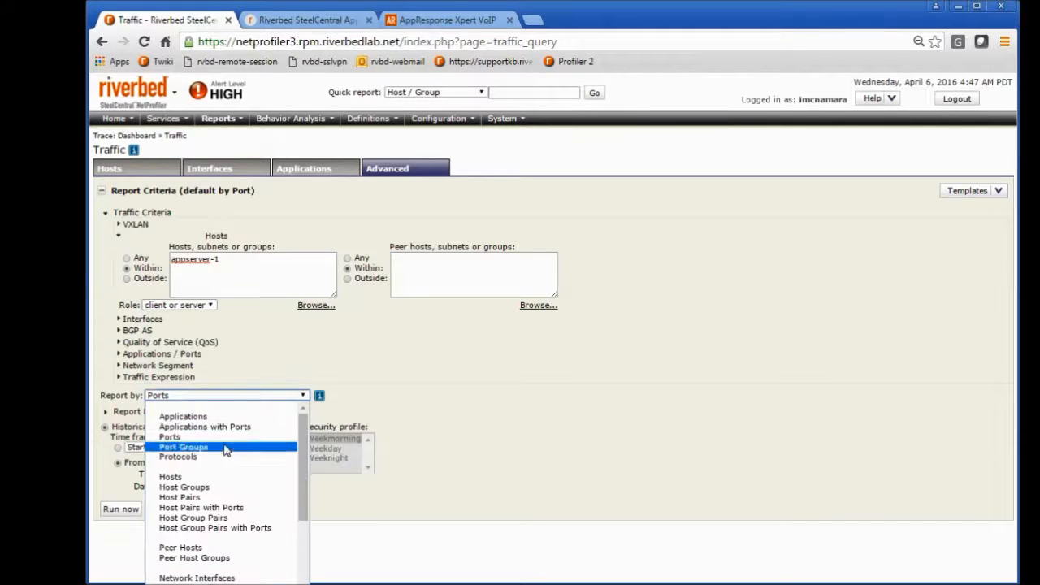
pyautogui.click(190, 507)
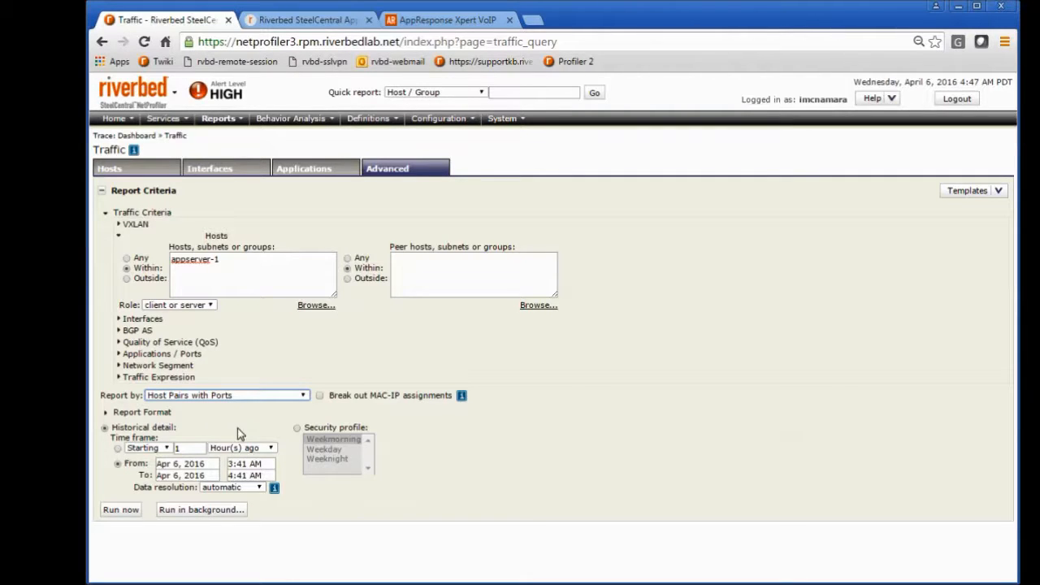
pyautogui.click(118, 511)
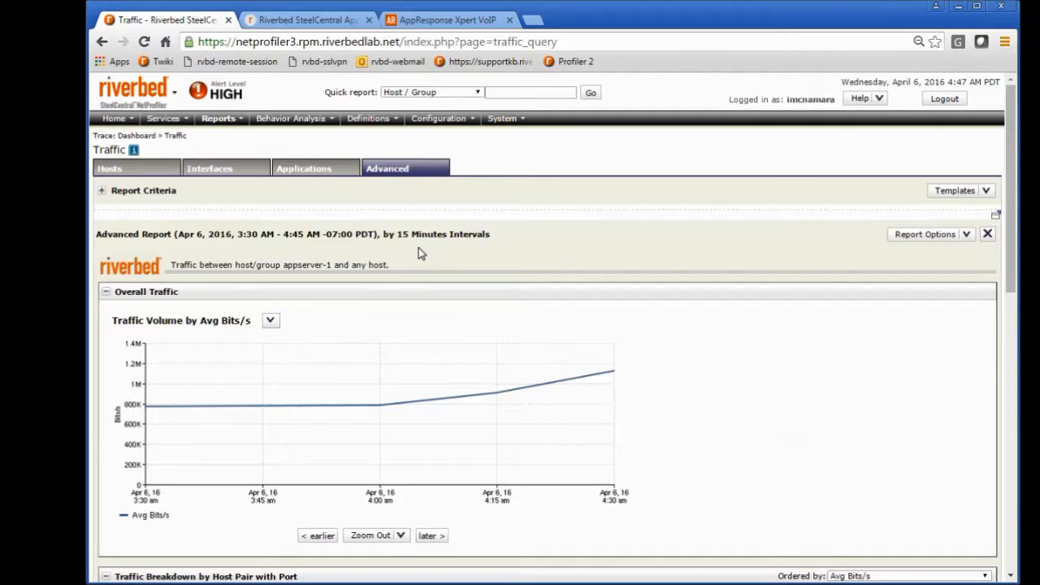
# Step: Skim the resulting report's traffic breakdown and recheck the criteria it was run with, collapsing them again
pyautogui.scroll(-5, 676, 381)
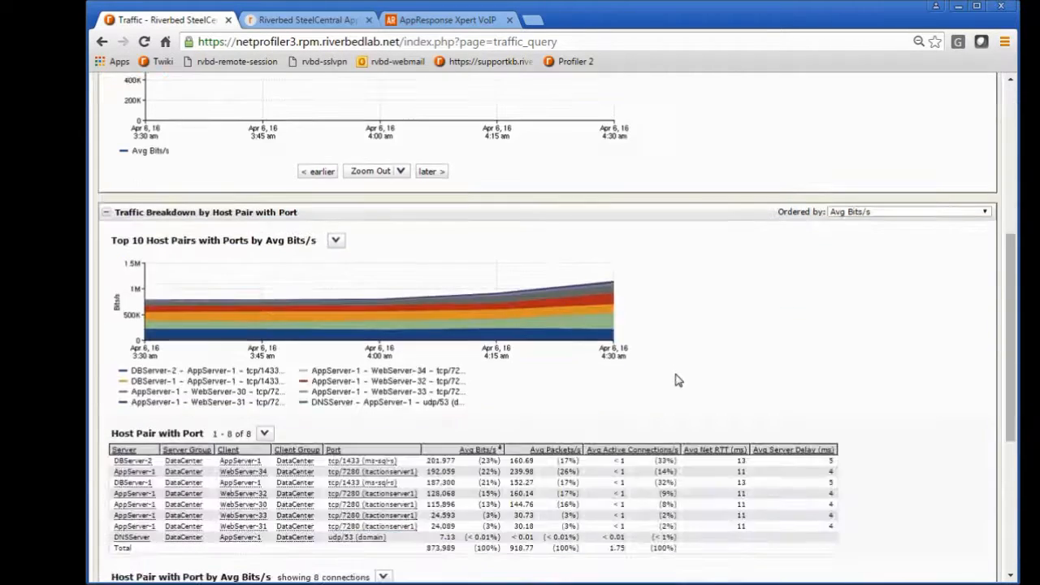
pyautogui.scroll(5, 676, 381)
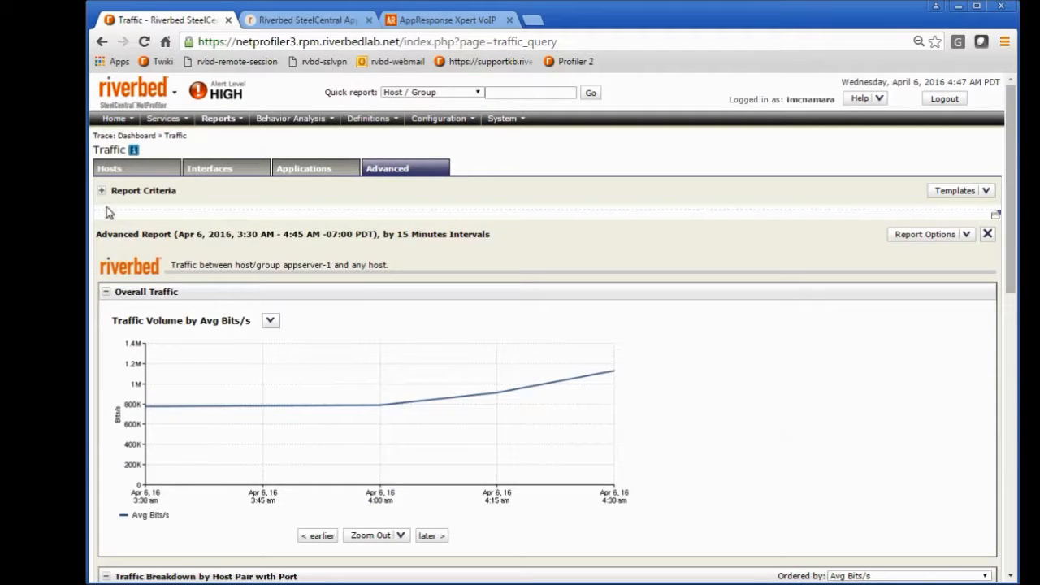
pyautogui.click(102, 192)
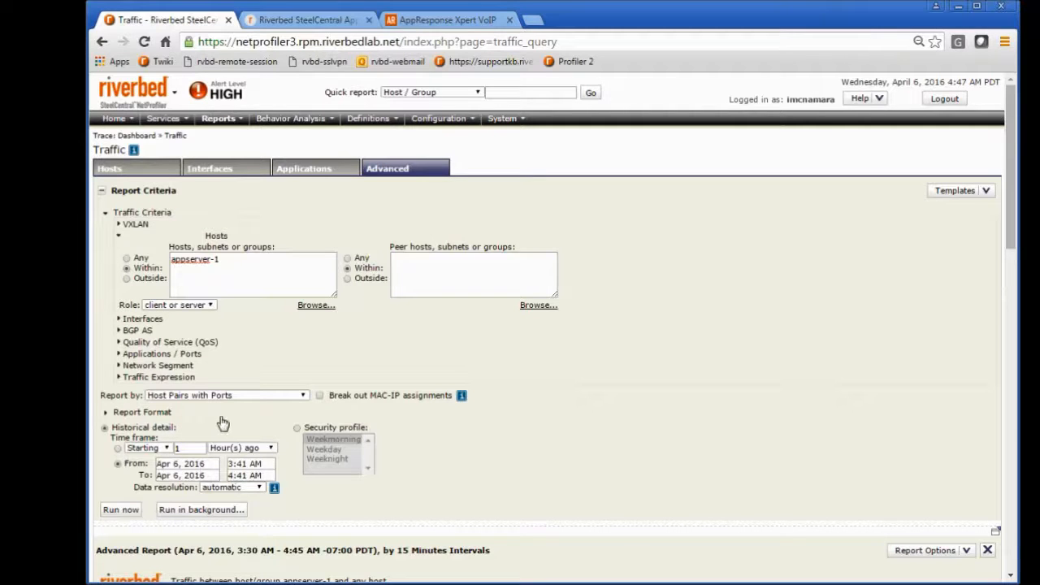
pyautogui.click(101, 190)
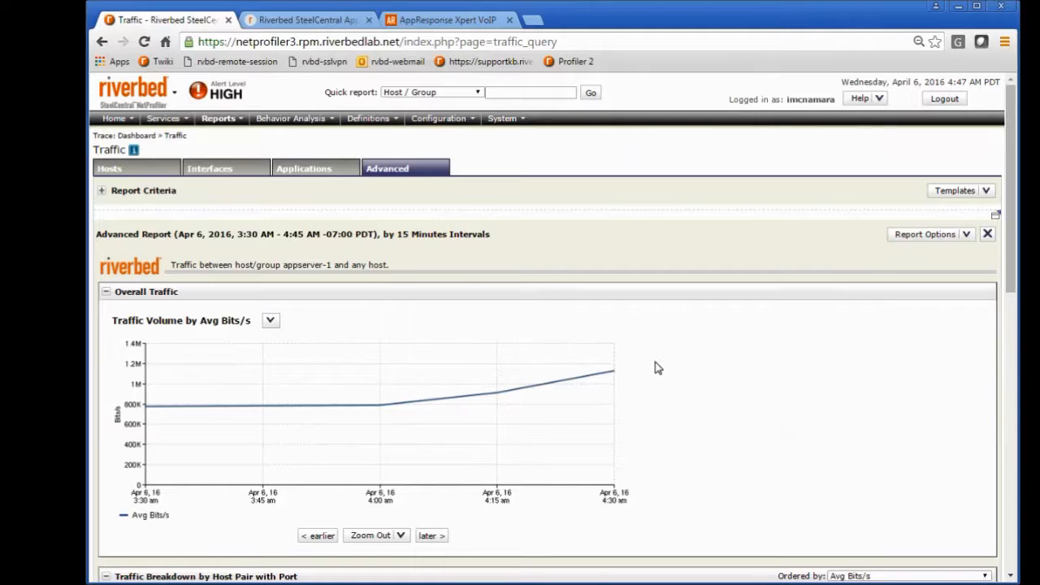
# Step: Examine the report's overall traffic graph, top host pairs chart, host pair with port table and connection diagram
pyautogui.scroll(-1, 725, 378)
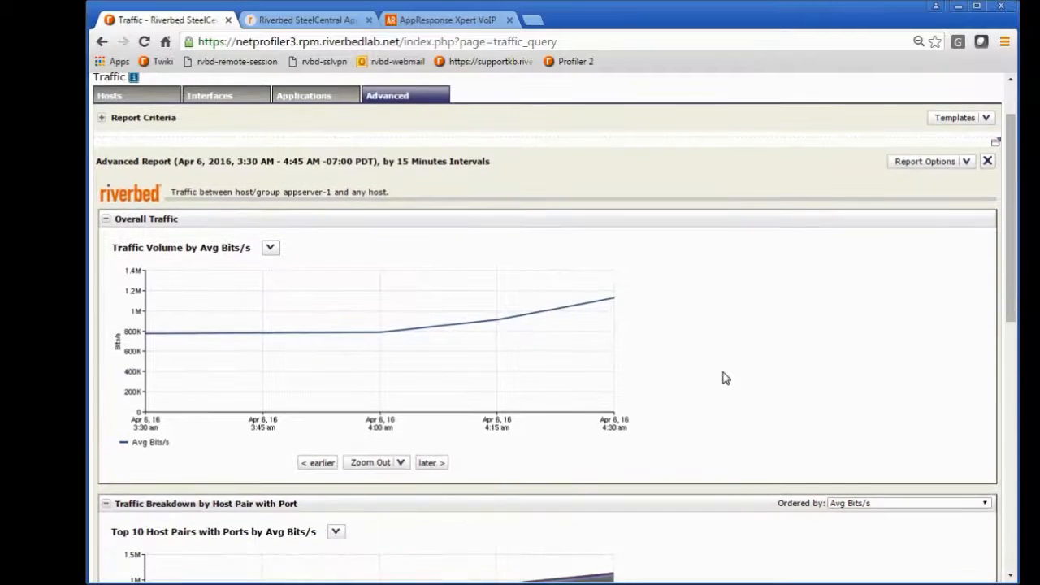
pyautogui.scroll(-4, 663, 333)
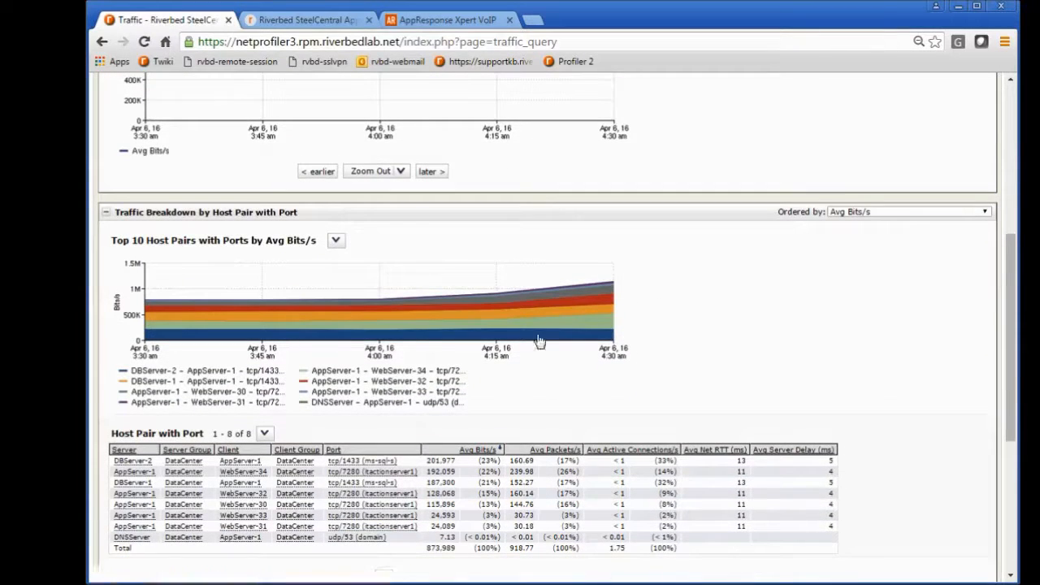
pyautogui.scroll(-1, 297, 346)
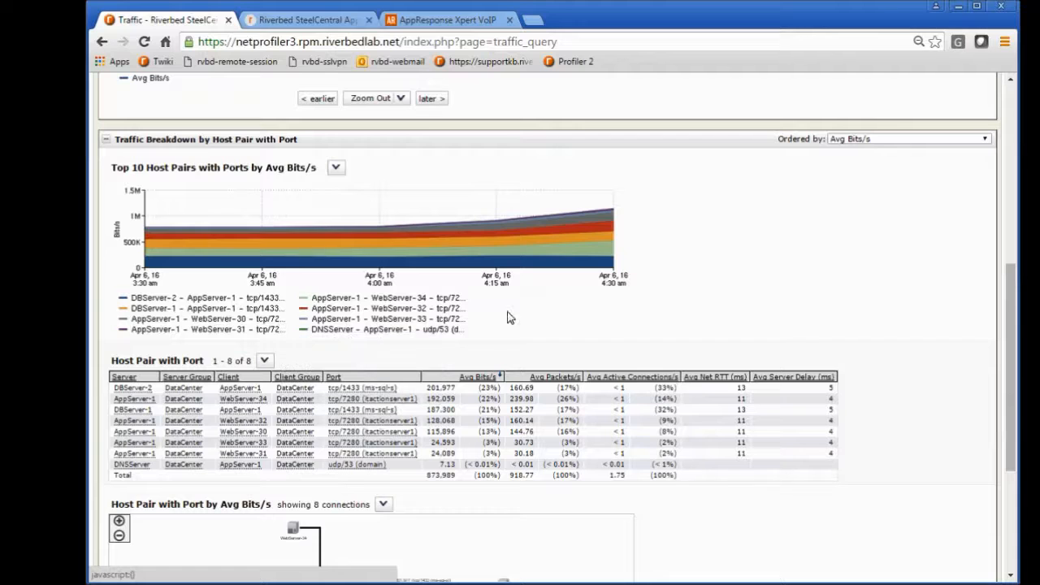
pyautogui.scroll(-1, 525, 332)
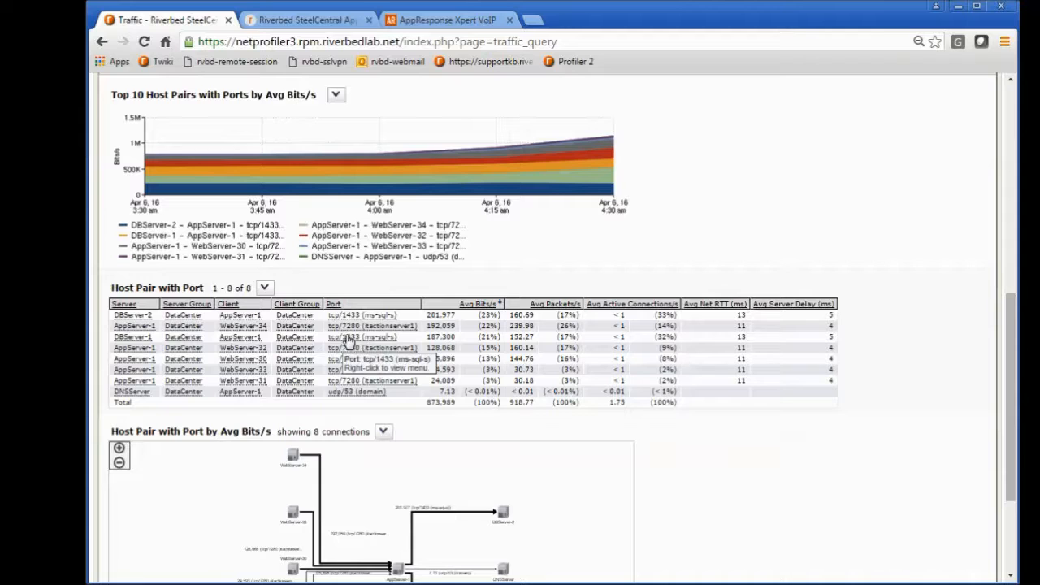
pyautogui.scroll(-2, 348, 337)
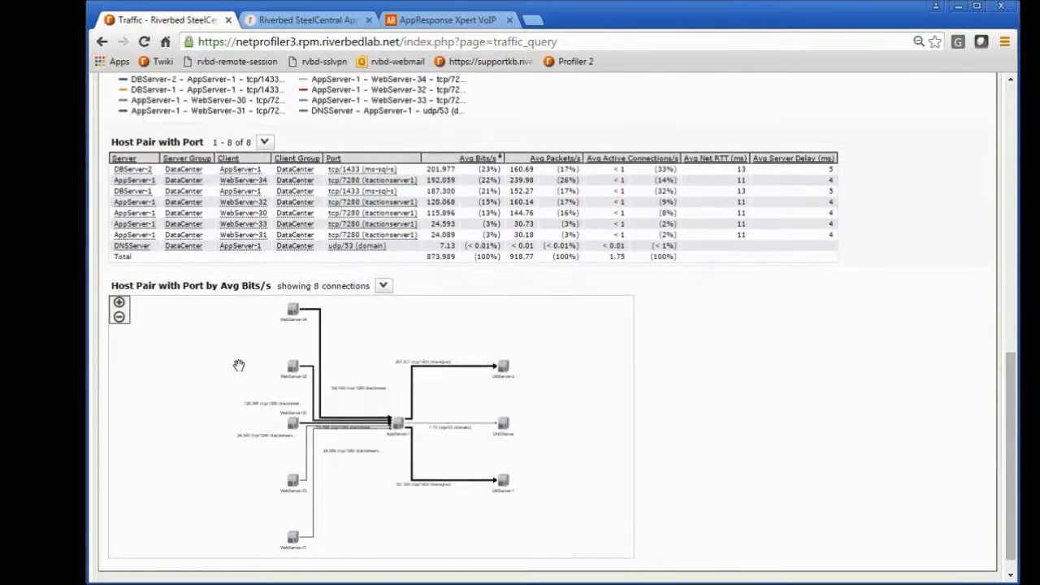
pyautogui.scroll(-1, 238, 366)
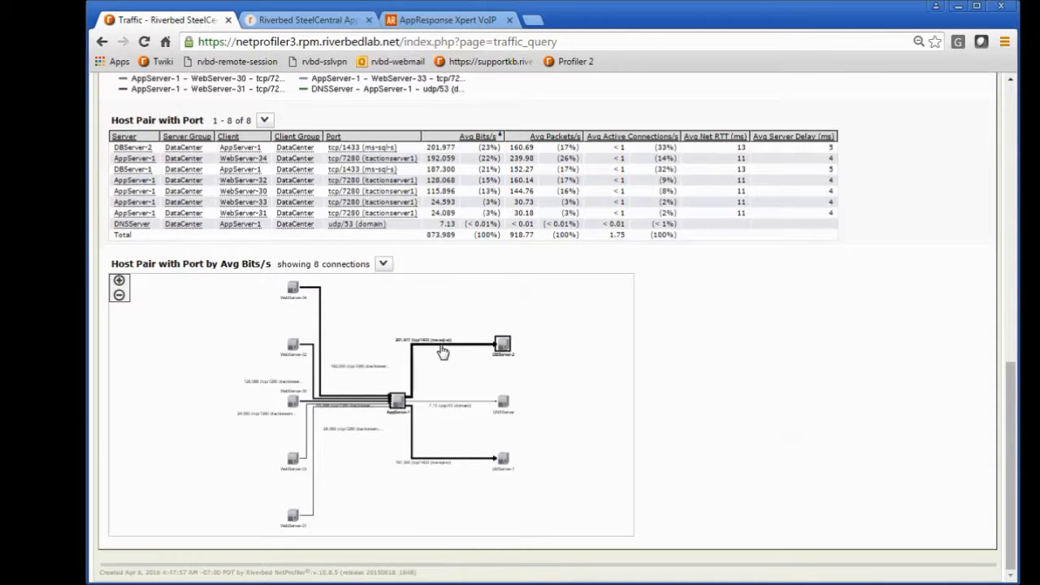
# Step: Review the traffic and packet drill-down choices for the AppServer-1 to DBServer-2 connection in the diagram, without choosing any
pyautogui.moveTo(444, 352)
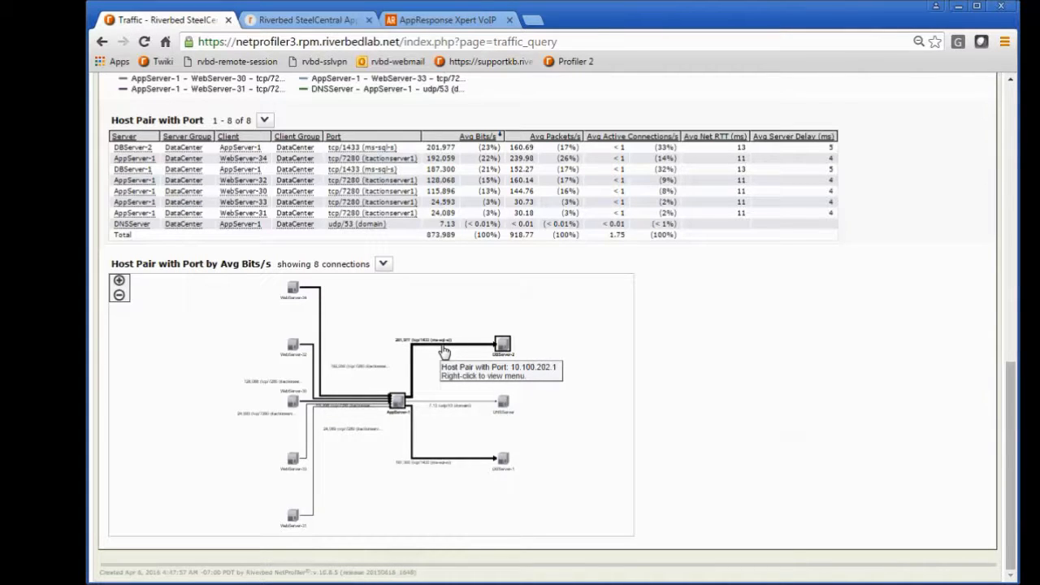
pyautogui.rightClick(443, 351)
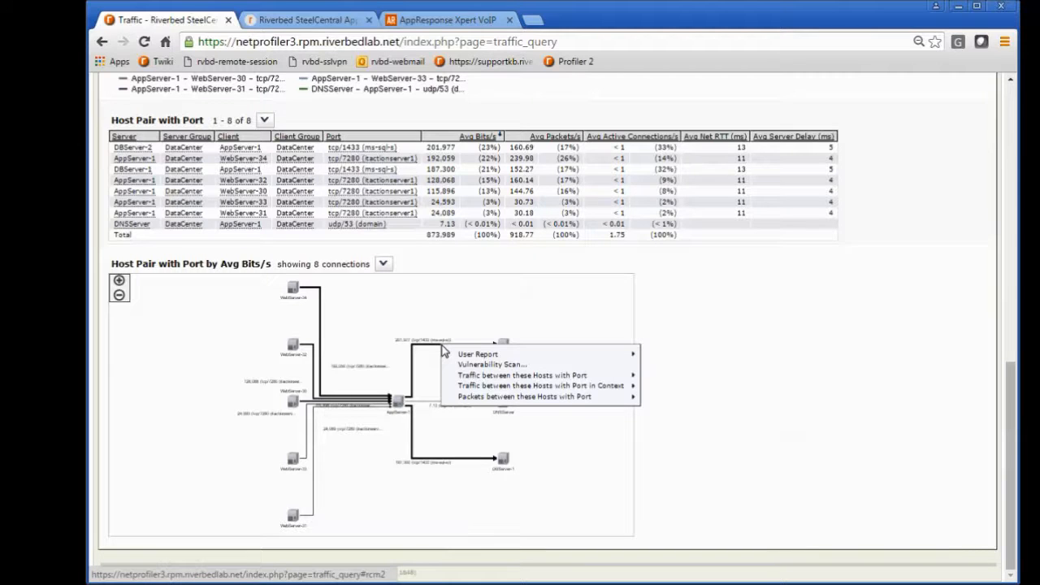
pyautogui.moveTo(459, 400)
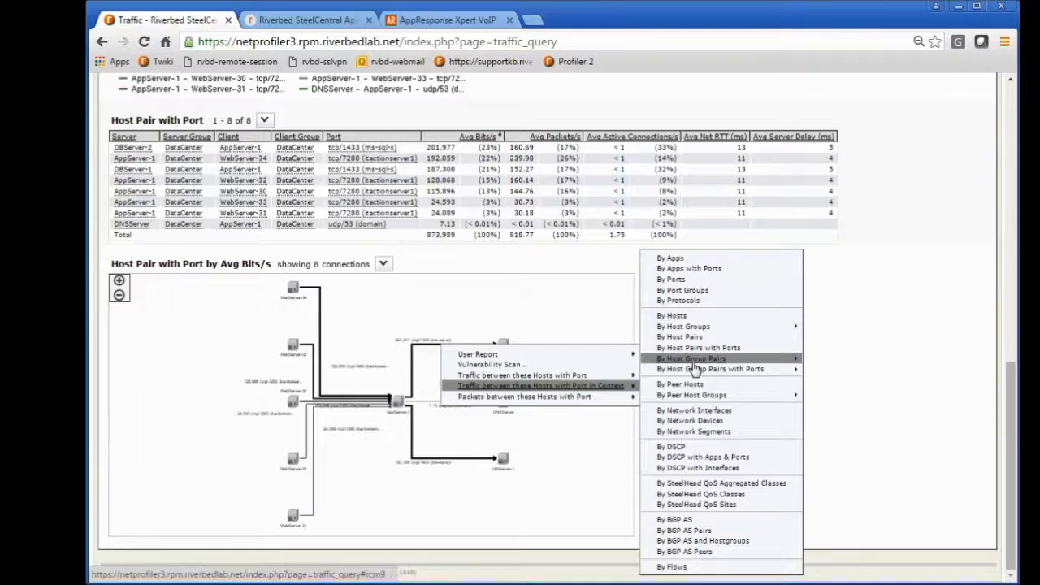
pyautogui.moveTo(615, 400)
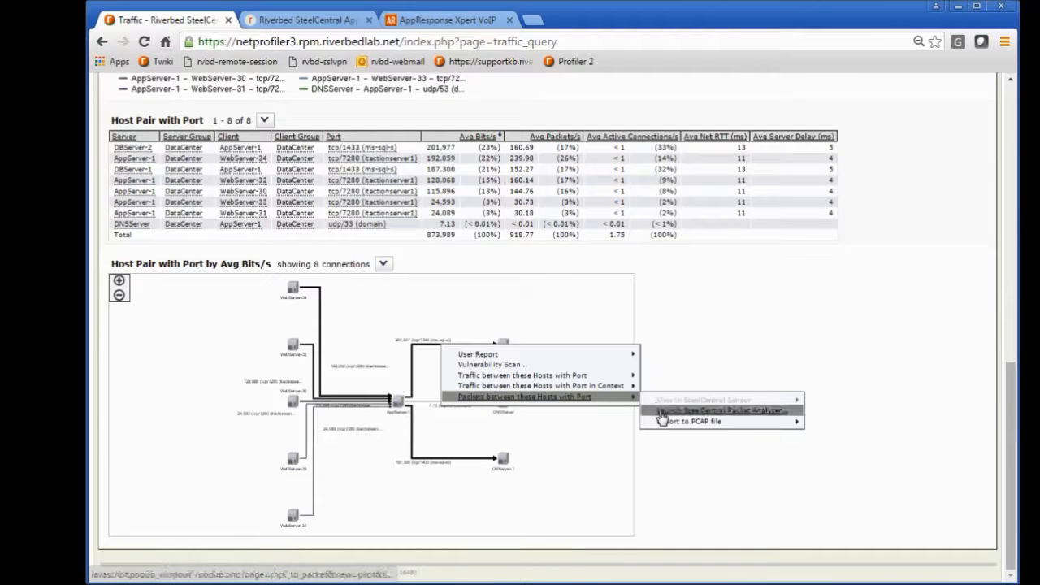
pyautogui.moveTo(664, 425)
pyautogui.click(685, 362)
# Step: Look over the appserver-1 report again, from overall traffic through the host pair table to the connection diagram
pyautogui.scroll(15, 684, 363)
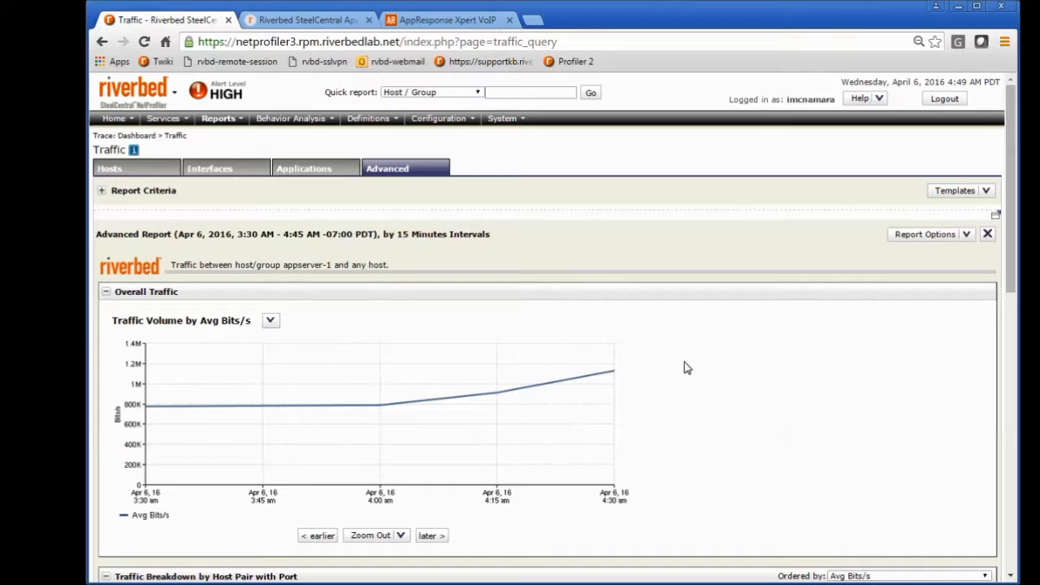
pyautogui.scroll(-6, 684, 363)
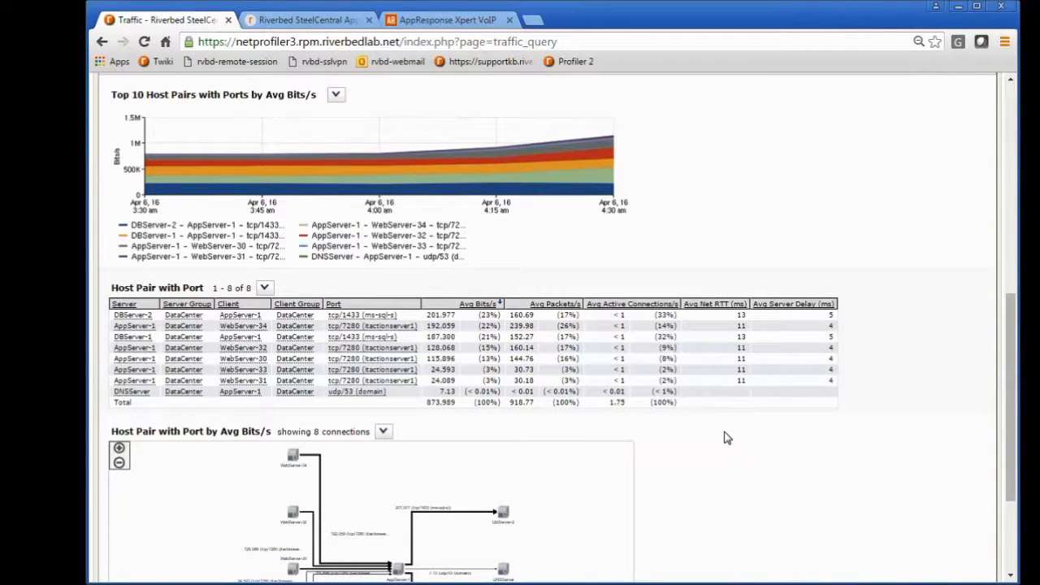
pyautogui.scroll(-3, 722, 441)
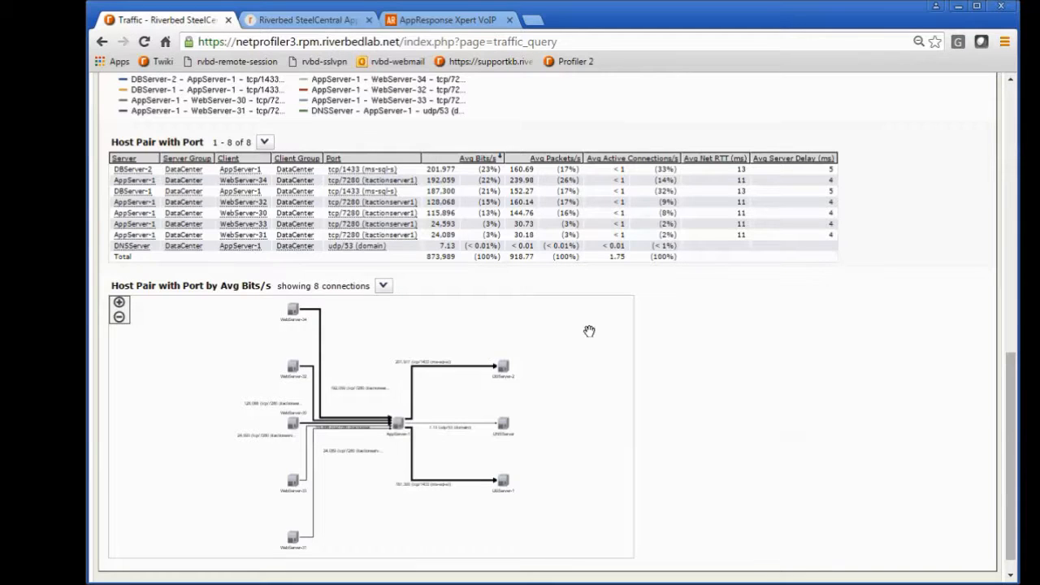
# Step: Review the report's template saving and scheduling settings, including schedule frequency, retention and distribution, and cancel without saving
pyautogui.scroll(10, 587, 329)
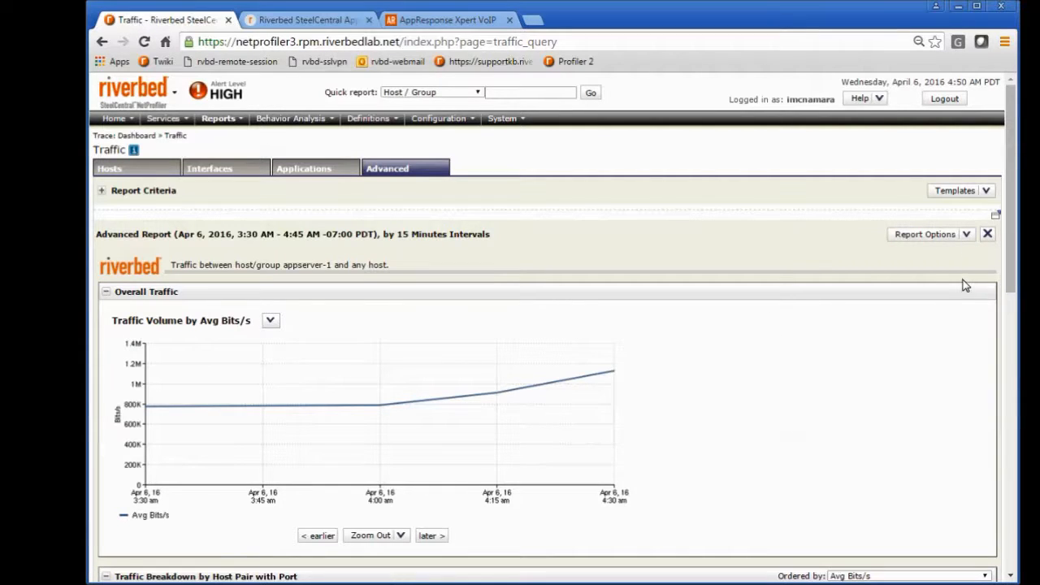
pyautogui.click(965, 234)
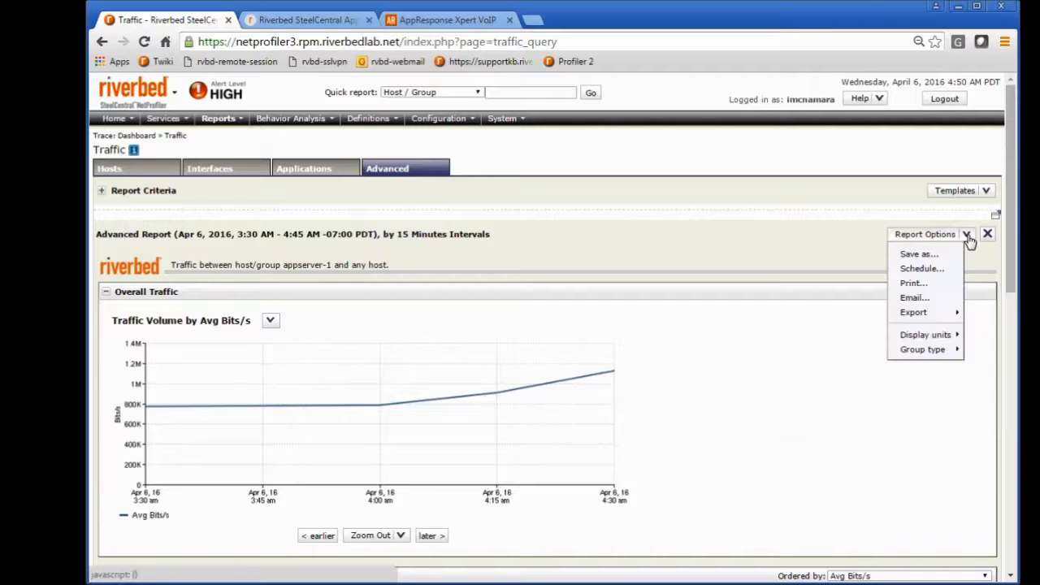
pyautogui.click(923, 269)
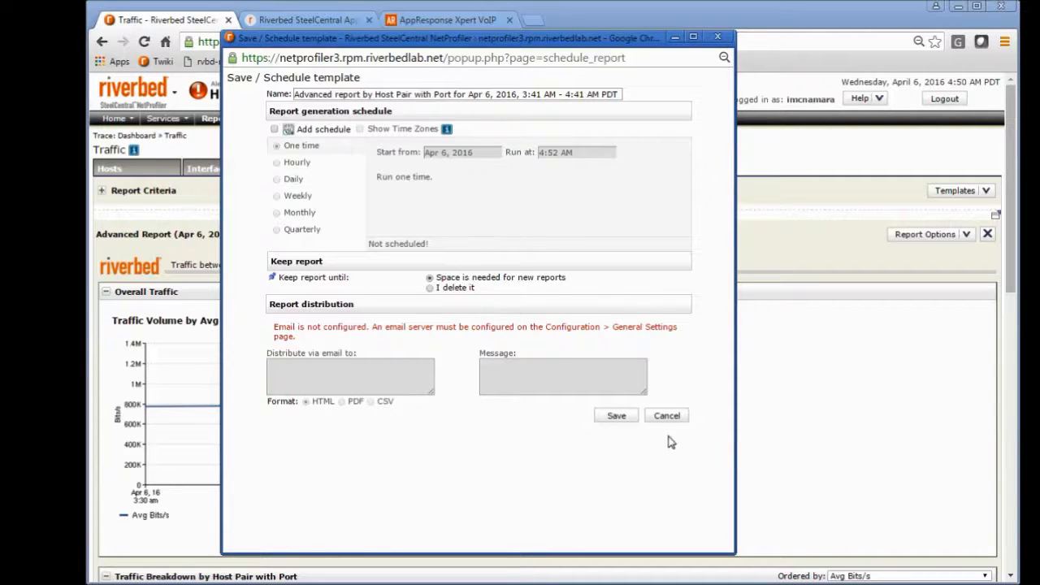
pyautogui.click(668, 415)
# Step: Review the report's remaining options for email, export and display units, leaving them all unchanged
pyautogui.click(967, 235)
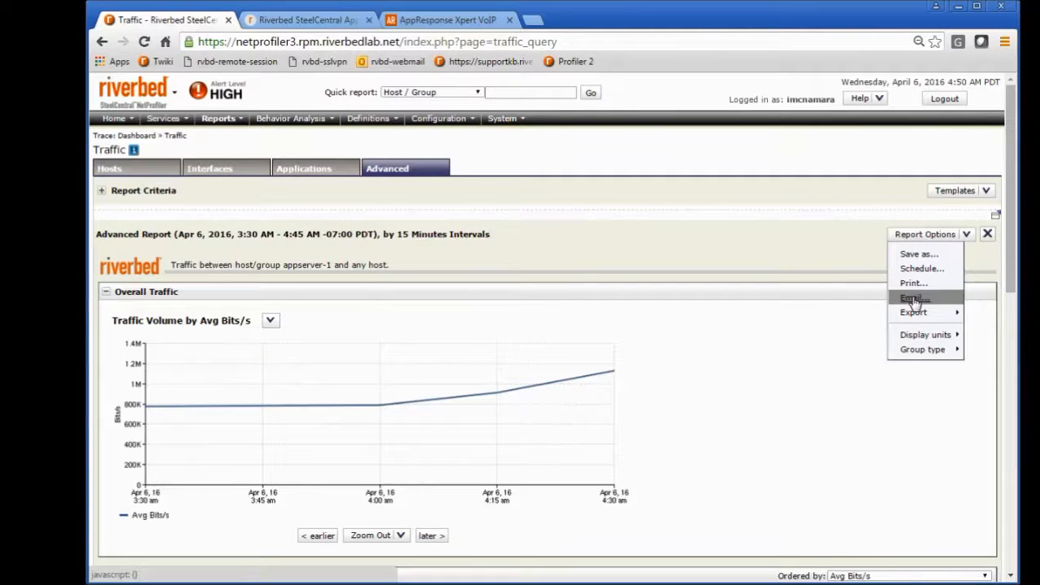
pyautogui.moveTo(909, 315)
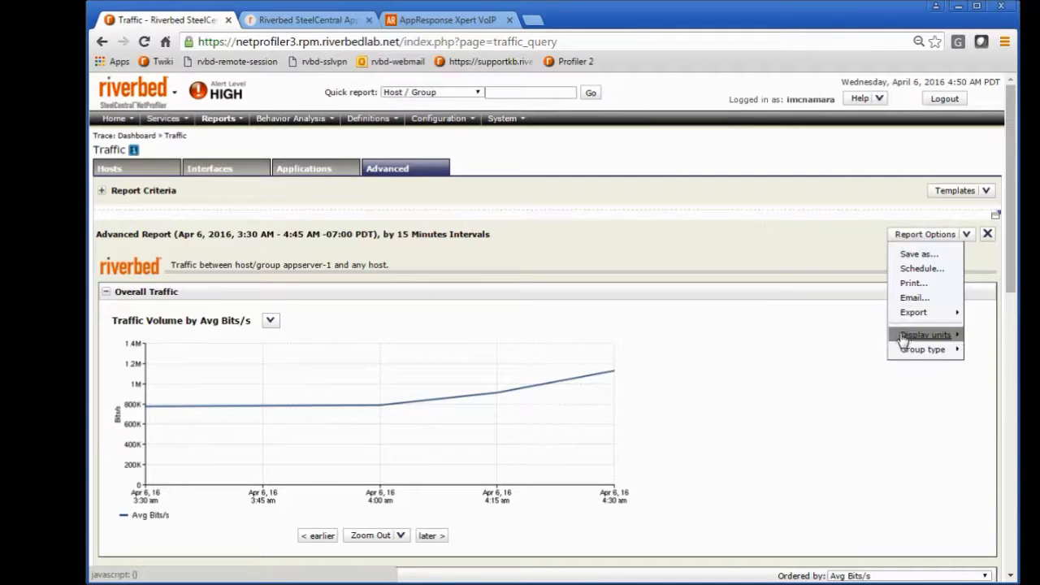
pyautogui.moveTo(904, 337)
pyautogui.click(722, 336)
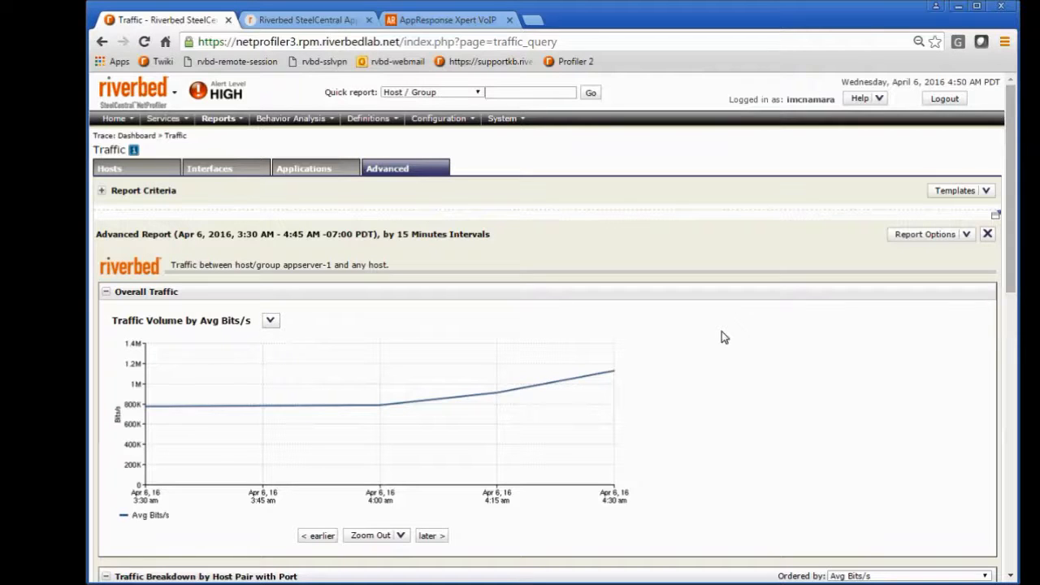
# Step: Expand the report criteria of the appserver-1 traffic report
pyautogui.click(102, 192)
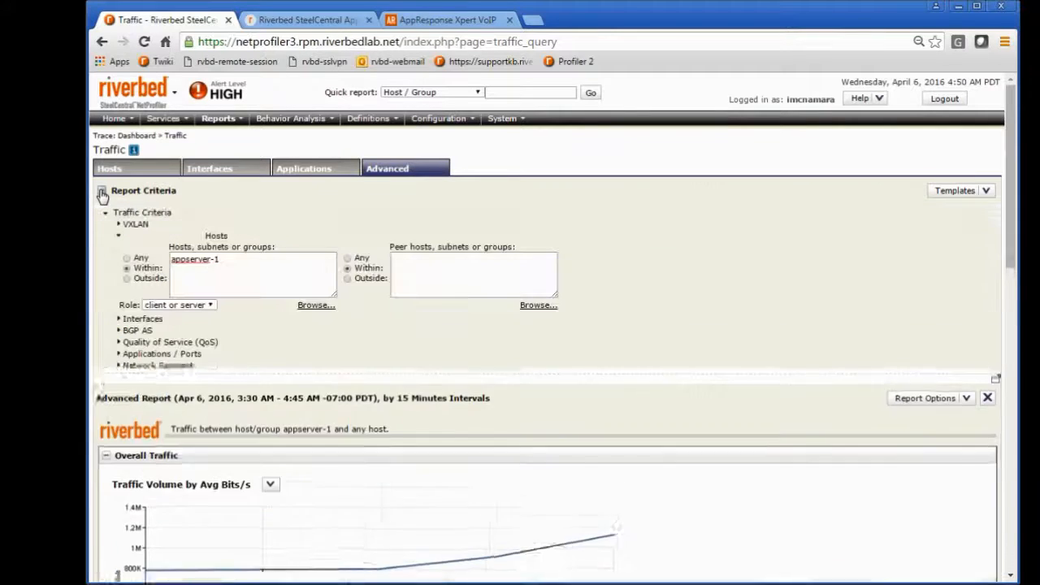